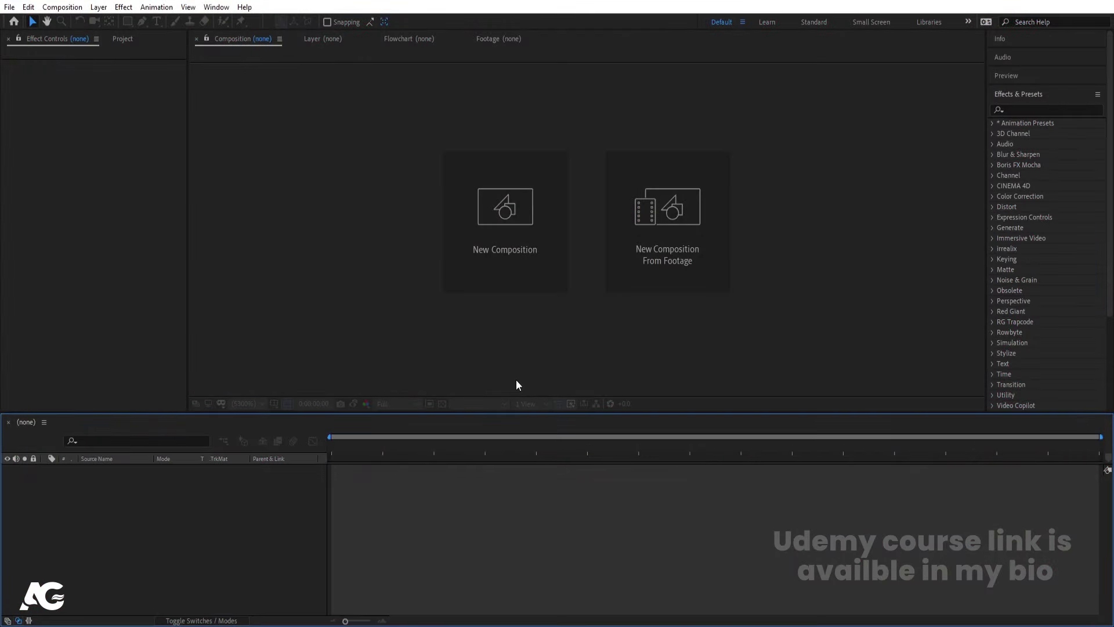
- Create a 30-second 1920×1080 comp named 'Main Animation' with a white FFFFFF background
{"action": "left_click", "coordinate": [505, 264]}
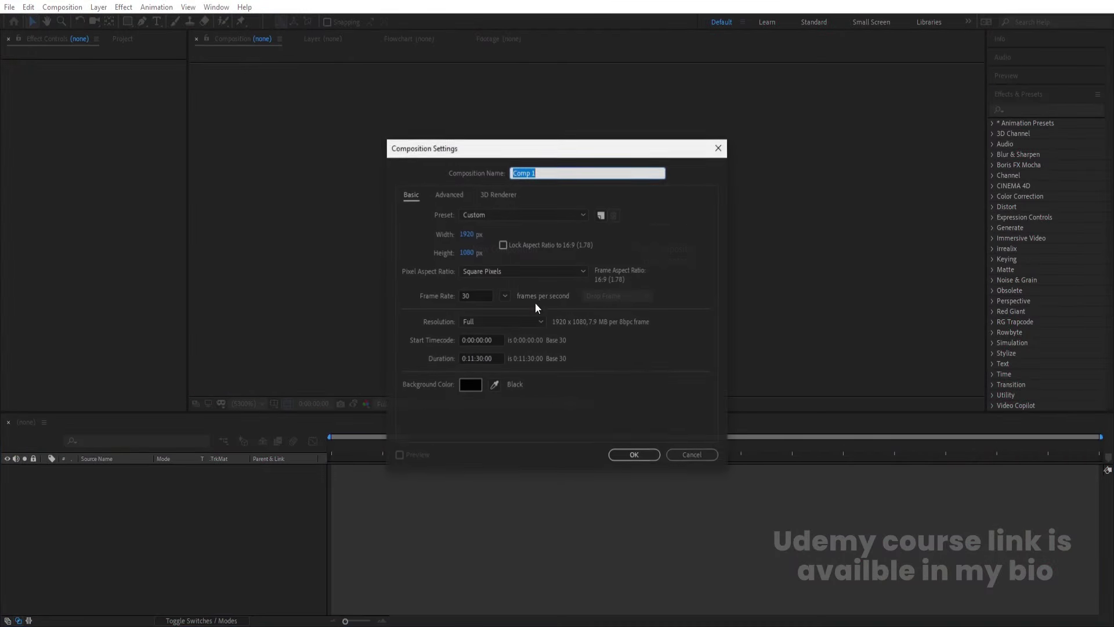
{"action": "type", "text": "M"}
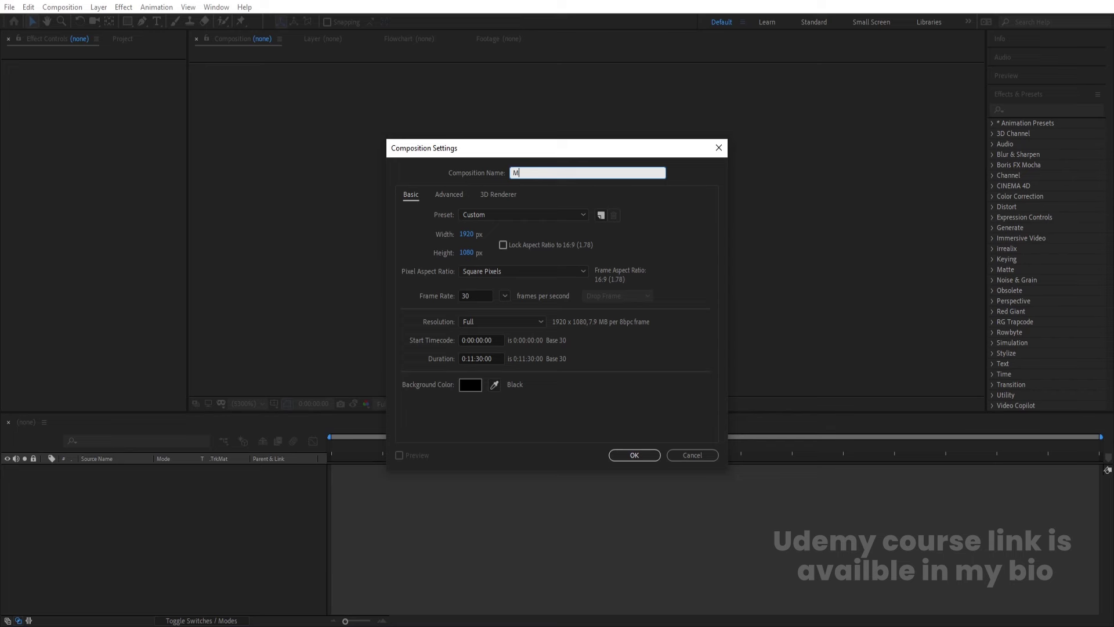
{"action": "type", "text": "ain Animation"}
{"action": "left_click", "coordinate": [474, 359]}
{"action": "left_click", "coordinate": [479, 385]}
{"action": "type", "text": "ffffff"}
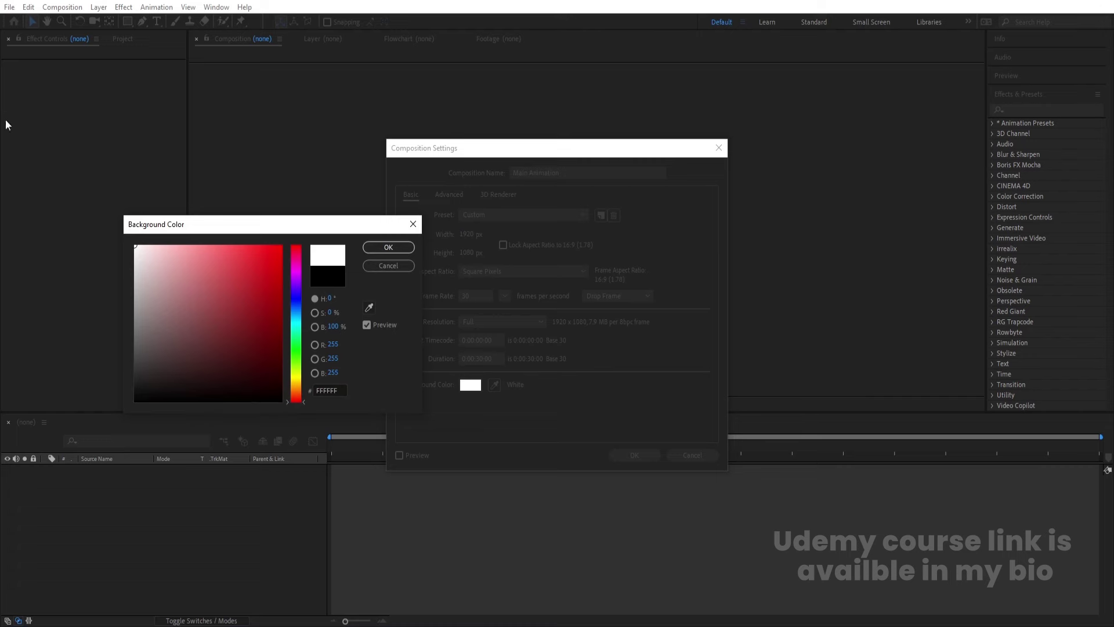
{"action": "left_click", "coordinate": [389, 248]}
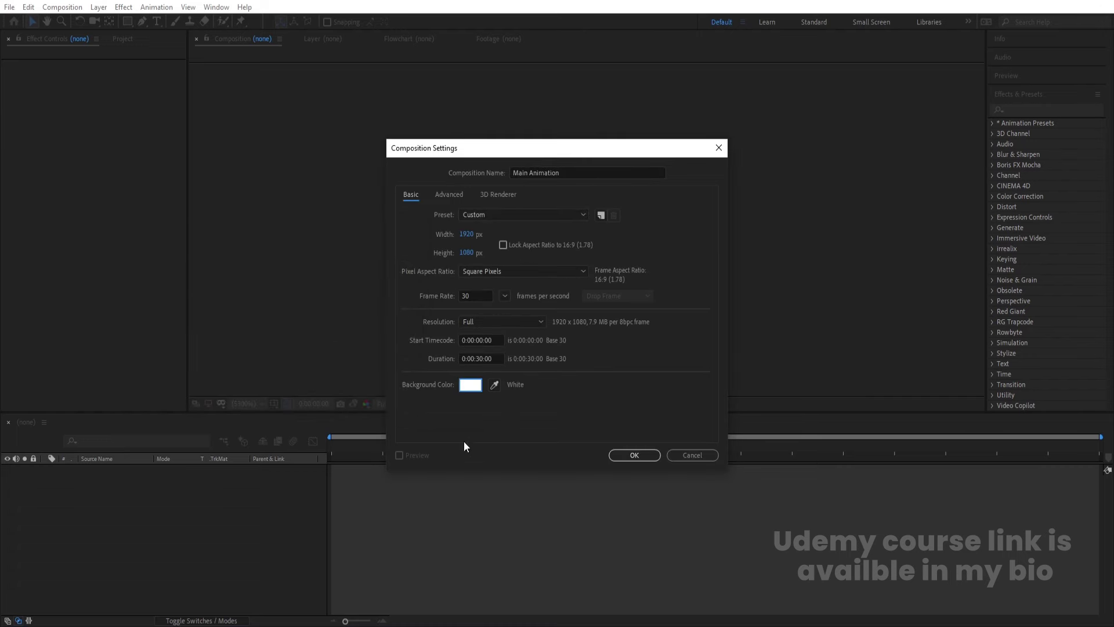
{"action": "left_click", "coordinate": [628, 460]}
{"action": "left_click", "coordinate": [276, 405]}
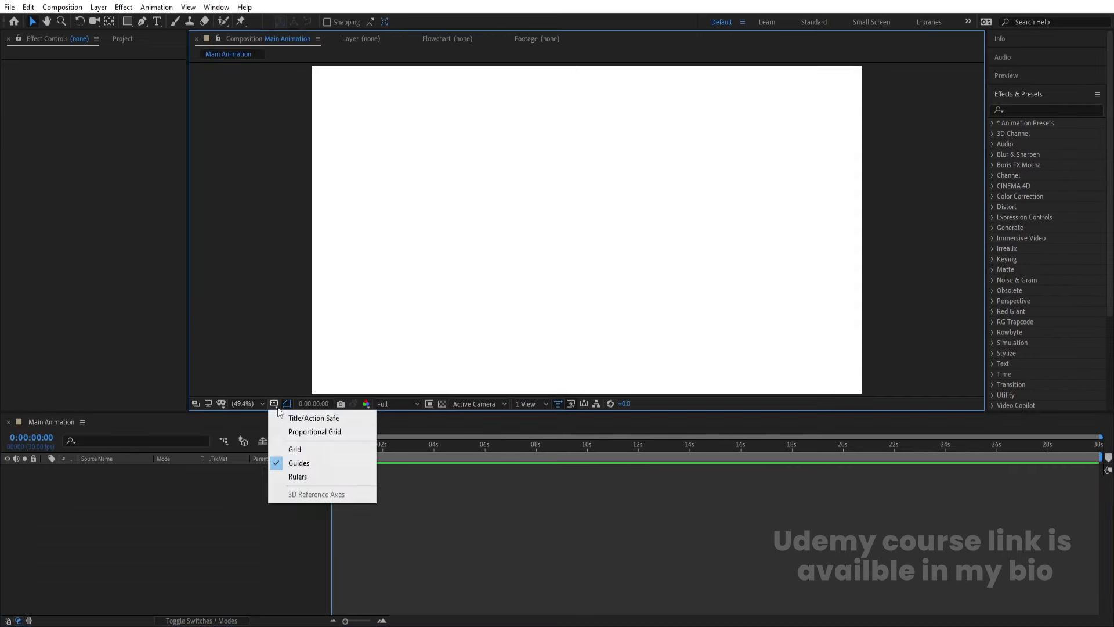
- Show Title/Action Safe guides and choose the Ellipse tool with a black fill
{"action": "left_click", "coordinate": [321, 421]}
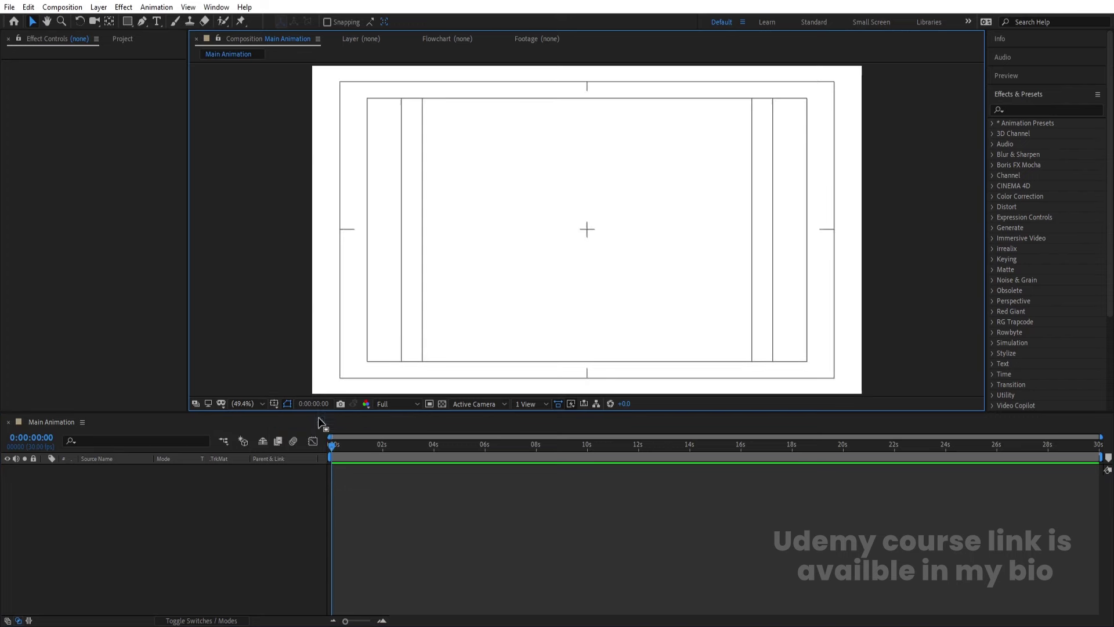
{"action": "left_click", "coordinate": [128, 22]}
{"action": "left_click", "coordinate": [168, 51]}
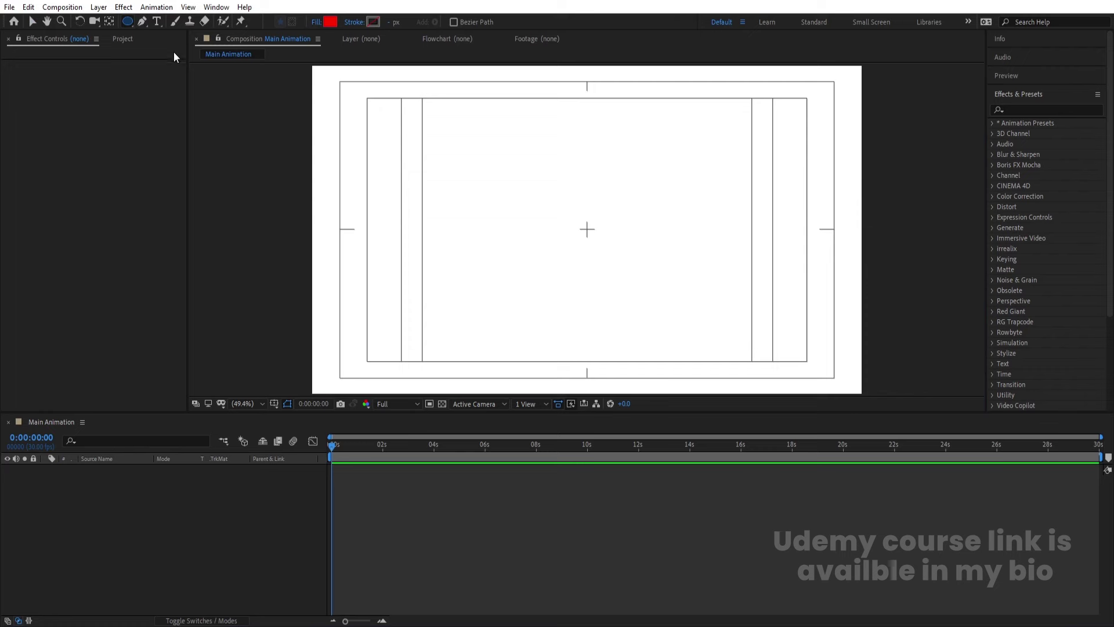
{"action": "left_click", "coordinate": [330, 22]}
{"action": "left_click_drag", "start_coordinate": [191, 323], "coordinate": [124, 433]}
{"action": "left_click", "coordinate": [386, 249]}
- Draw a small black circle near the comp's top and expand Ellipse 1 in the timeline
{"action": "left_click_drag", "start_coordinate": [560, 102], "coordinate": [598, 141]}
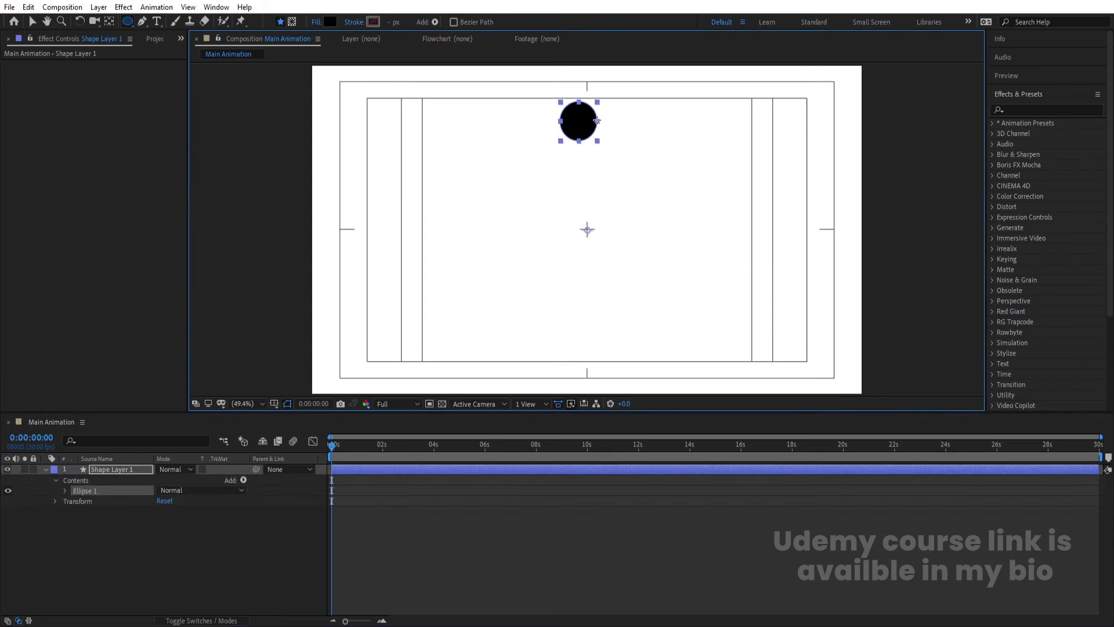
{"action": "left_click", "coordinate": [130, 470]}
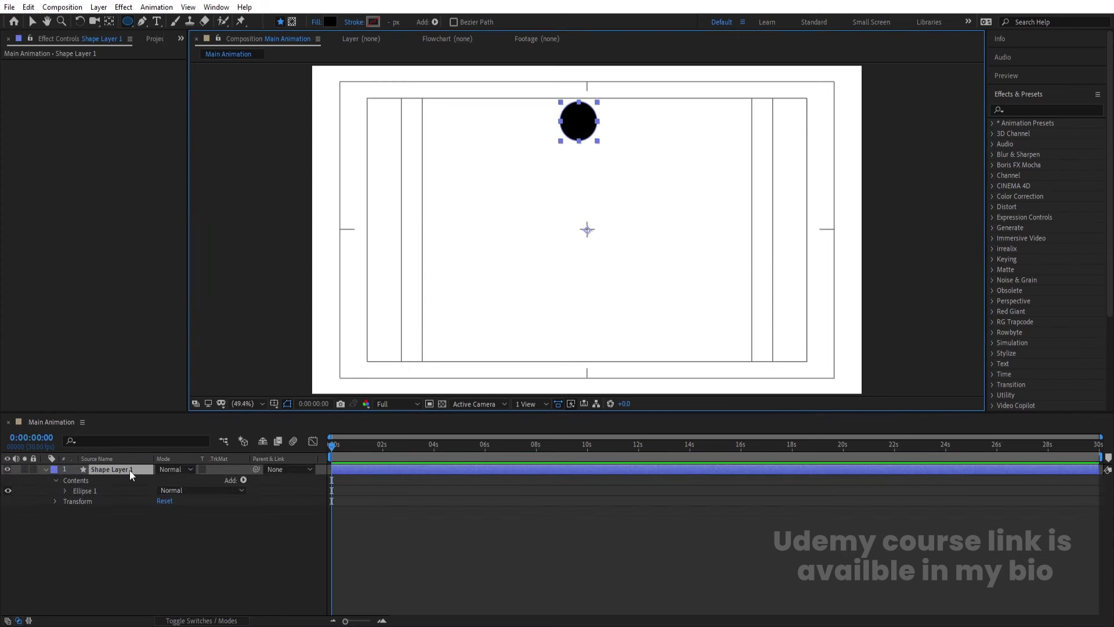
{"action": "key", "text": "v"}
{"action": "left_click", "coordinate": [587, 130]}
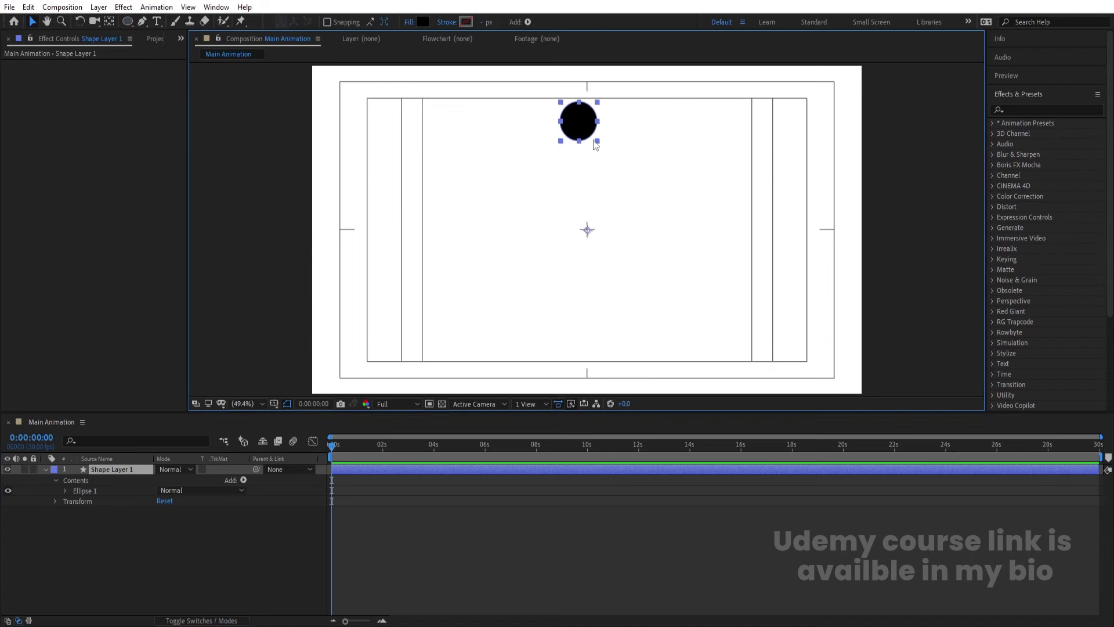
{"action": "left_click", "coordinate": [64, 491]}
- Convert Ellipse Path 1 to a Bezier path and set a Path keyframe at 0 s
{"action": "left_click", "coordinate": [74, 501]}
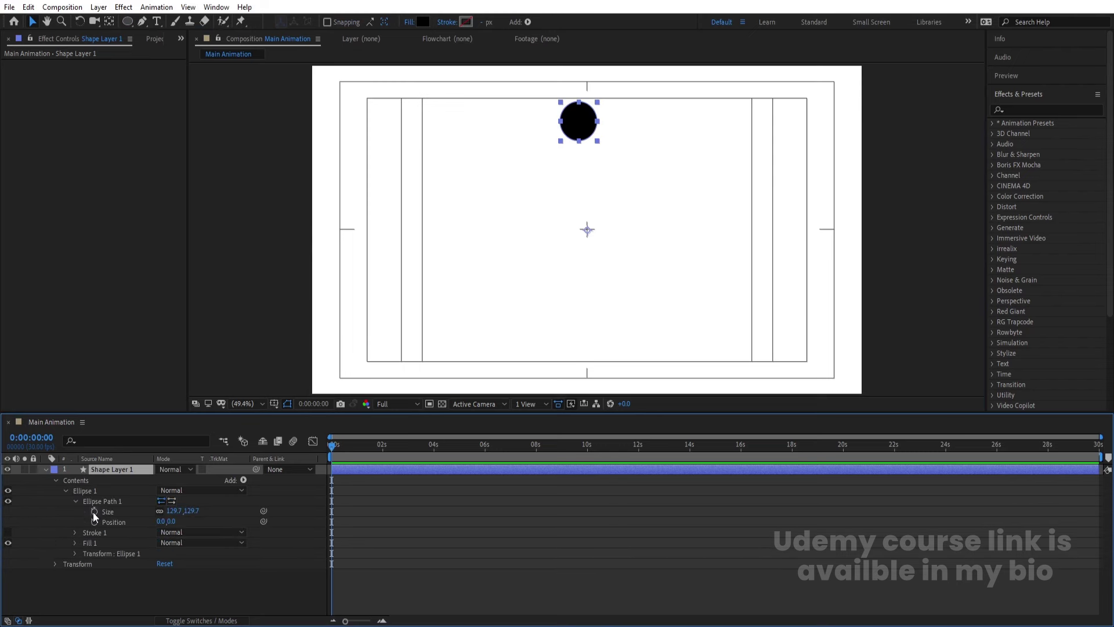
{"action": "left_click", "coordinate": [114, 503]}
{"action": "right_click", "coordinate": [114, 503]}
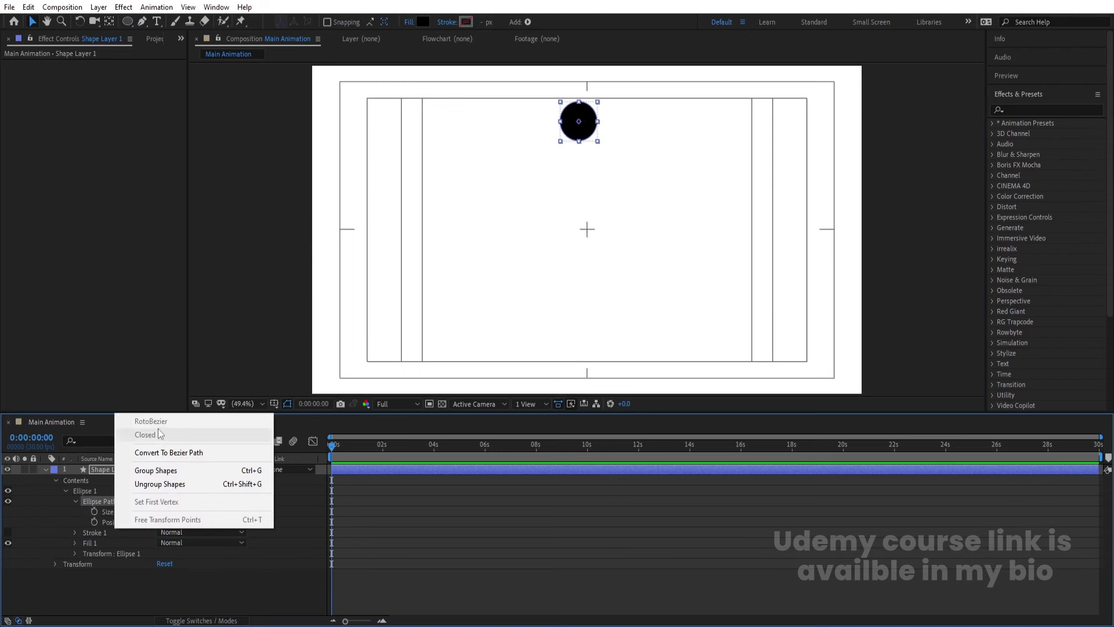
{"action": "left_click", "coordinate": [159, 452]}
{"action": "left_click", "coordinate": [75, 501]}
{"action": "left_click", "coordinate": [92, 511]}
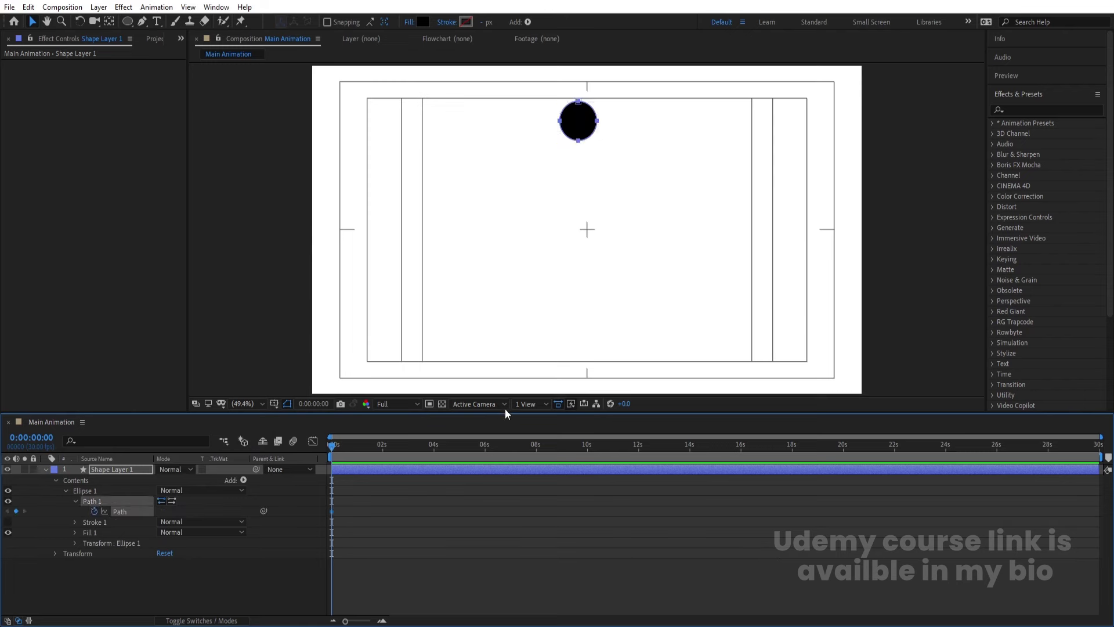
- Nudge the circle onto the vertical centre guide near the comp's top, then fit the view
{"action": "left_click", "coordinate": [579, 141]}
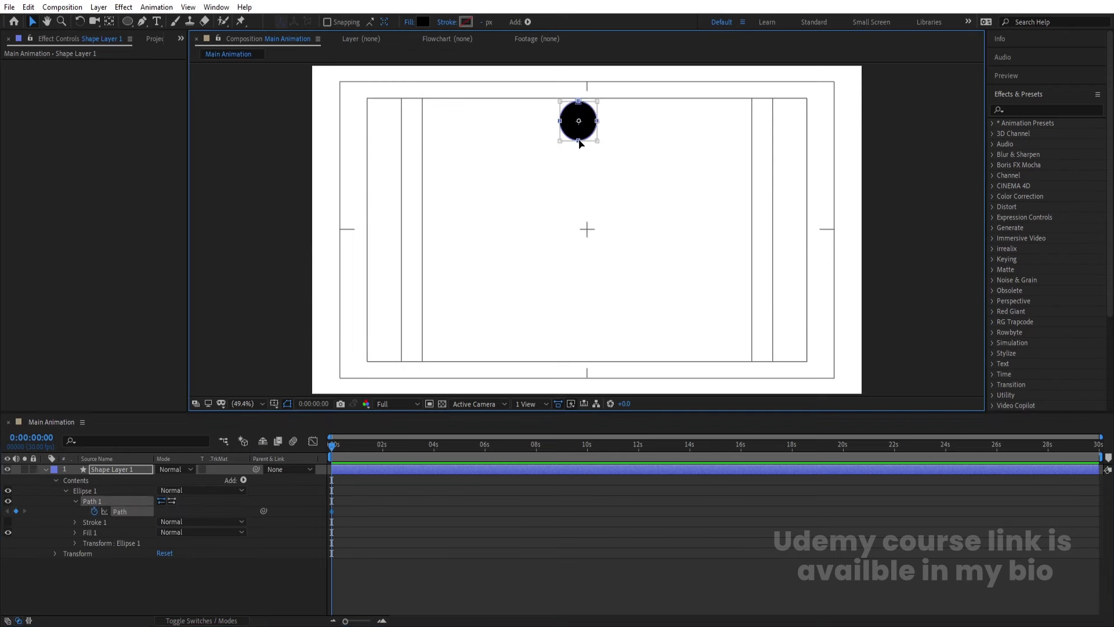
{"action": "left_click_drag", "start_coordinate": [587, 129], "coordinate": [596, 120]}
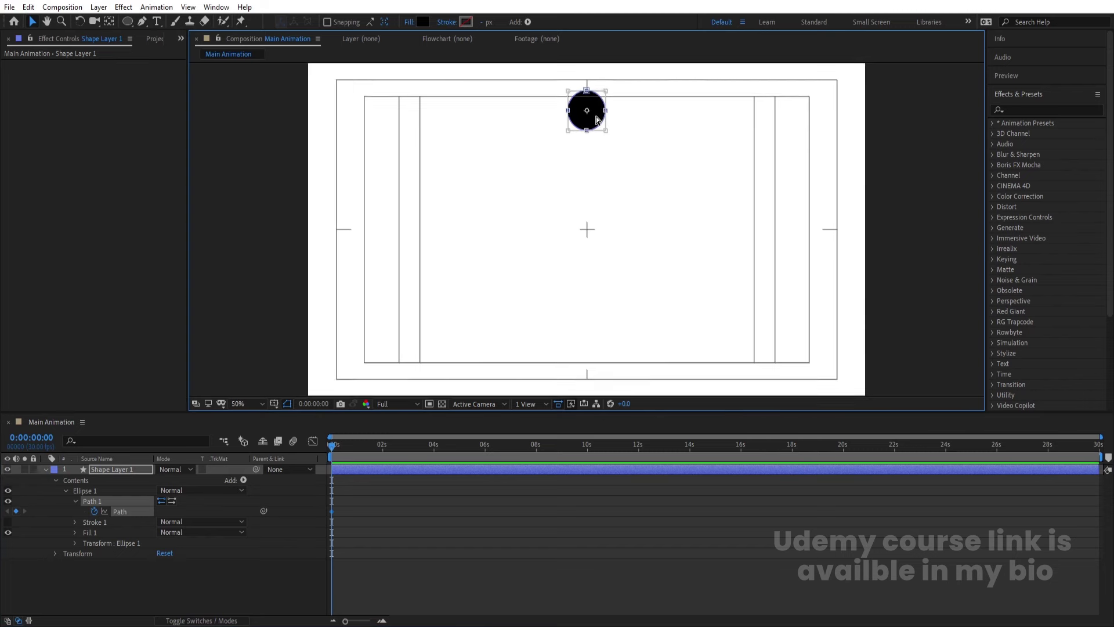
{"action": "key", "text": "slash"}
{"action": "left_click_drag", "start_coordinate": [593, 120], "coordinate": [545, 266]}
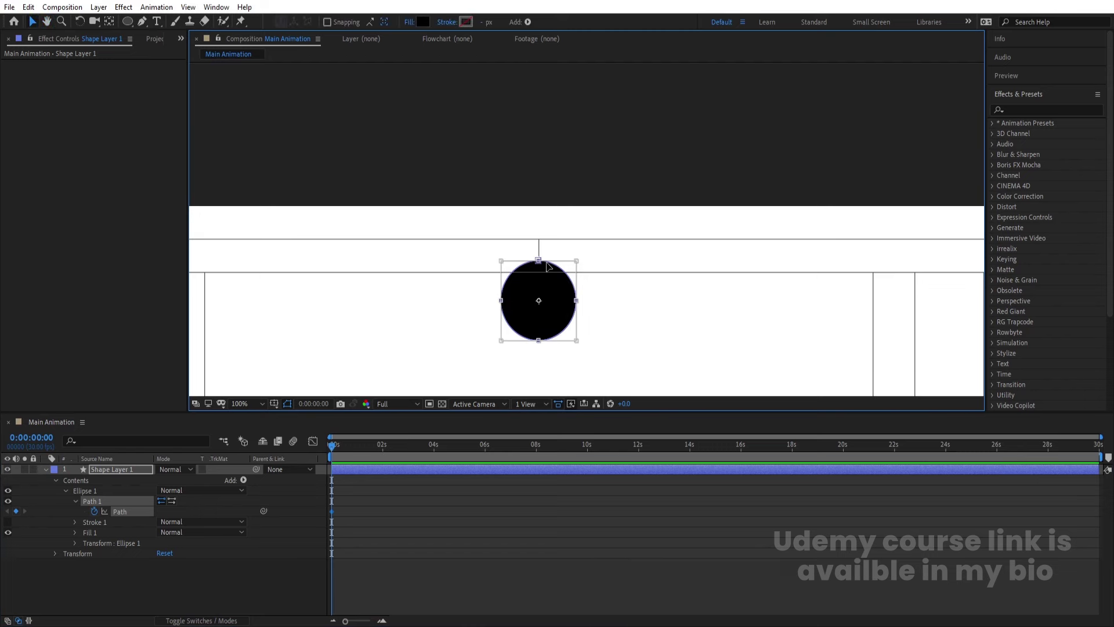
{"action": "key", "text": "period"}
{"action": "key", "text": "period"}
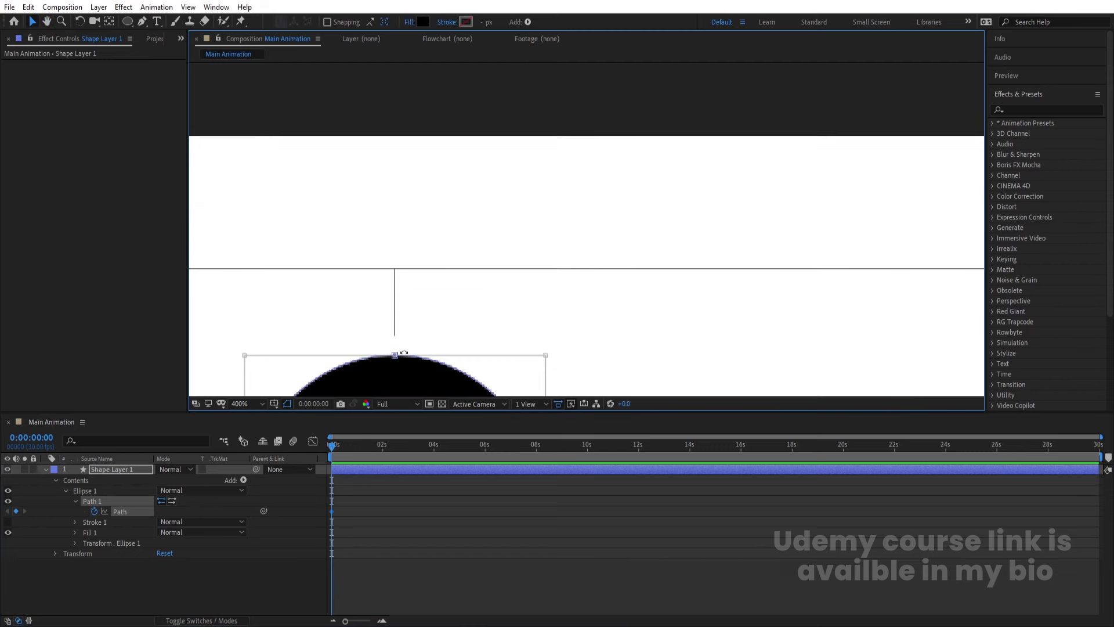
{"action": "left_click_drag", "start_coordinate": [408, 370], "coordinate": [409, 356]}
{"action": "left_click", "coordinate": [261, 406]}
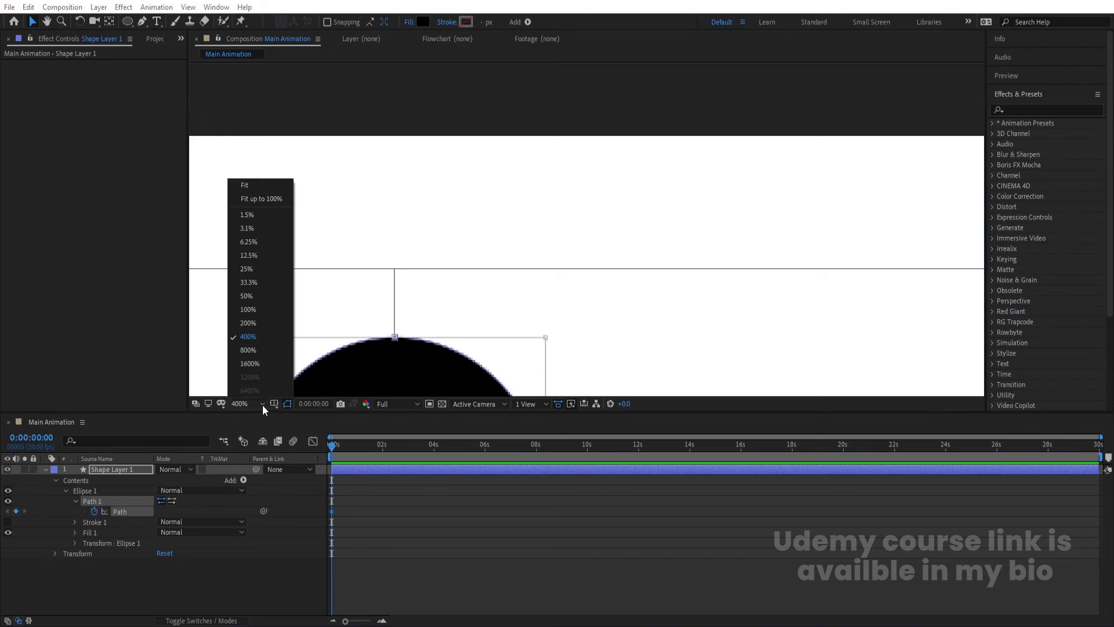
{"action": "left_click", "coordinate": [256, 186]}
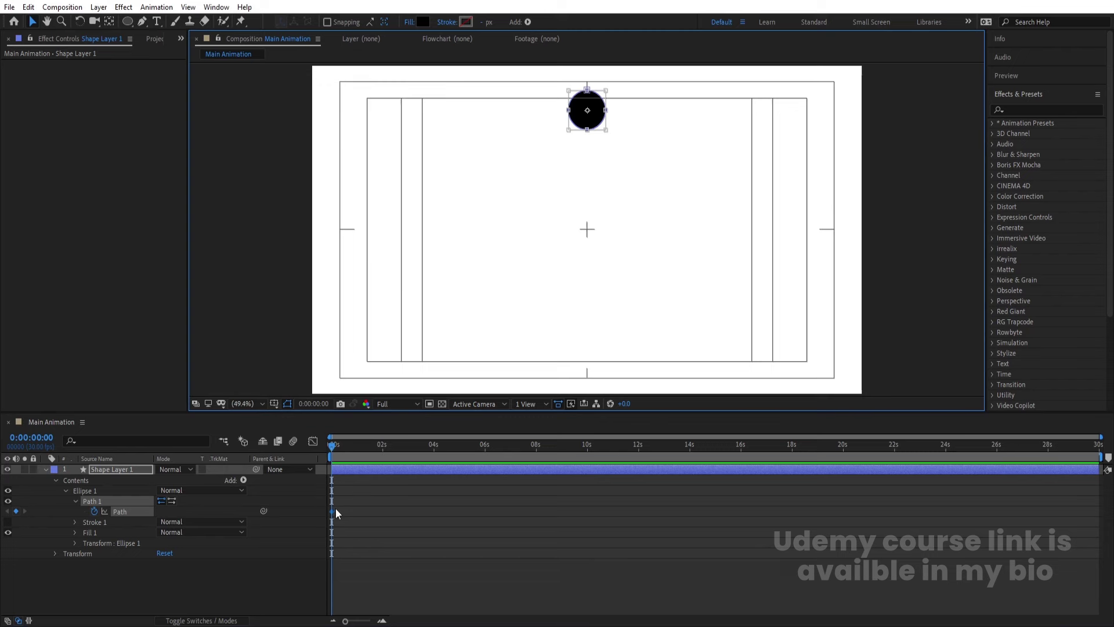
{"action": "key", "text": "Num_Lock"}
{"action": "left_click", "coordinate": [332, 520]}
{"action": "left_click", "coordinate": [346, 468]}
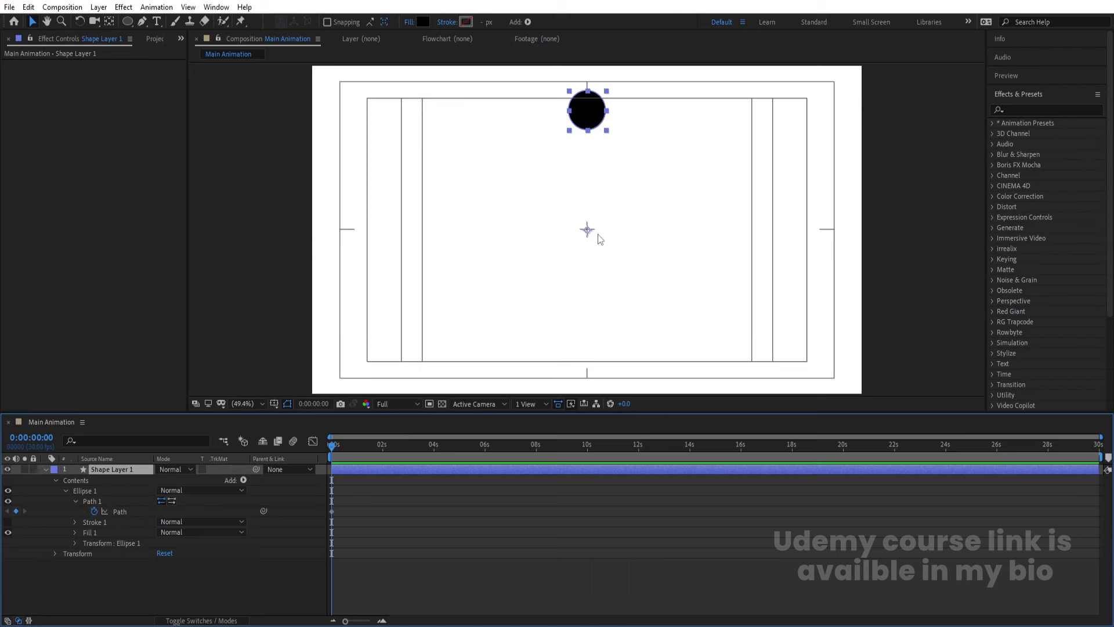
- Duplicate the dot layer and rotate the copy, Shape Layer 2, to 60°
{"action": "left_click", "coordinate": [380, 480]}
{"action": "left_click", "coordinate": [44, 469]}
{"action": "left_click", "coordinate": [133, 471]}
{"action": "key", "text": "r"}
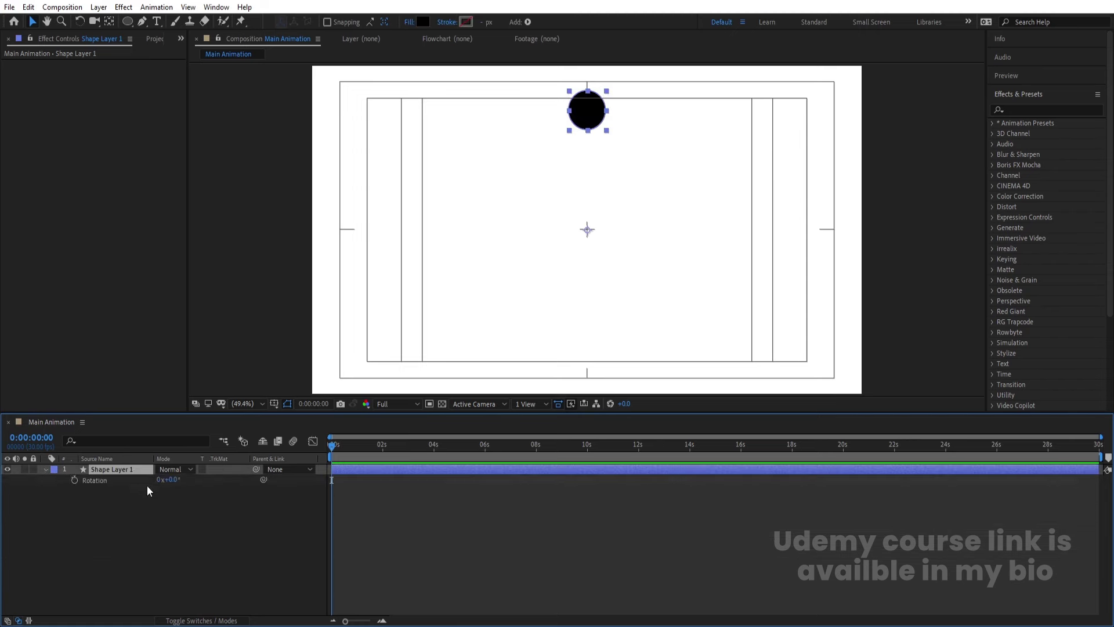
{"action": "key", "text": "ctrl+d"}
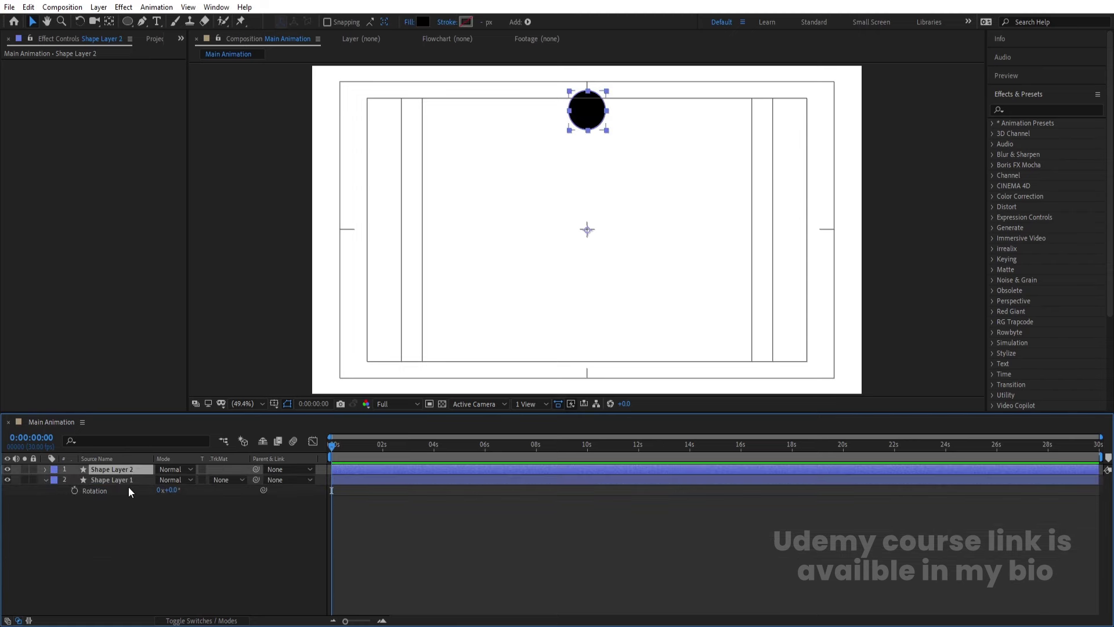
{"action": "key", "text": "r"}
{"action": "left_click", "coordinate": [169, 479]}
{"action": "type", "text": "60"}
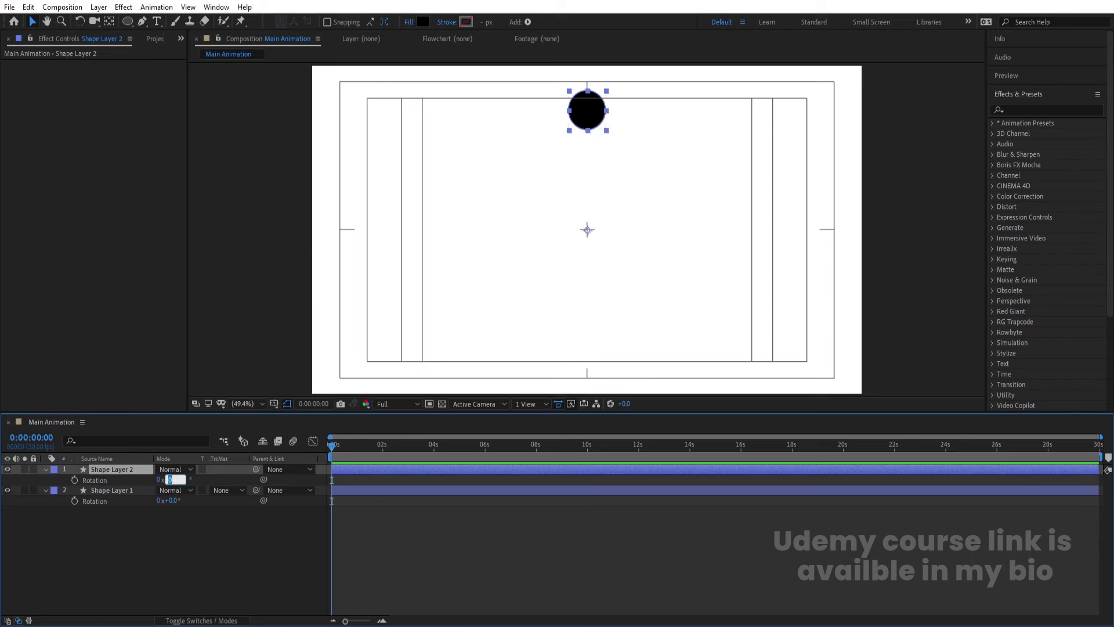
{"action": "key", "text": "Return"}
- Add two more duplicates rotated 120° and 180°
{"action": "key", "text": "ctrl+d"}
{"action": "key", "text": "r"}
{"action": "left_click", "coordinate": [172, 479]}
{"action": "type", "text": "120"}
{"action": "key", "text": "Return"}
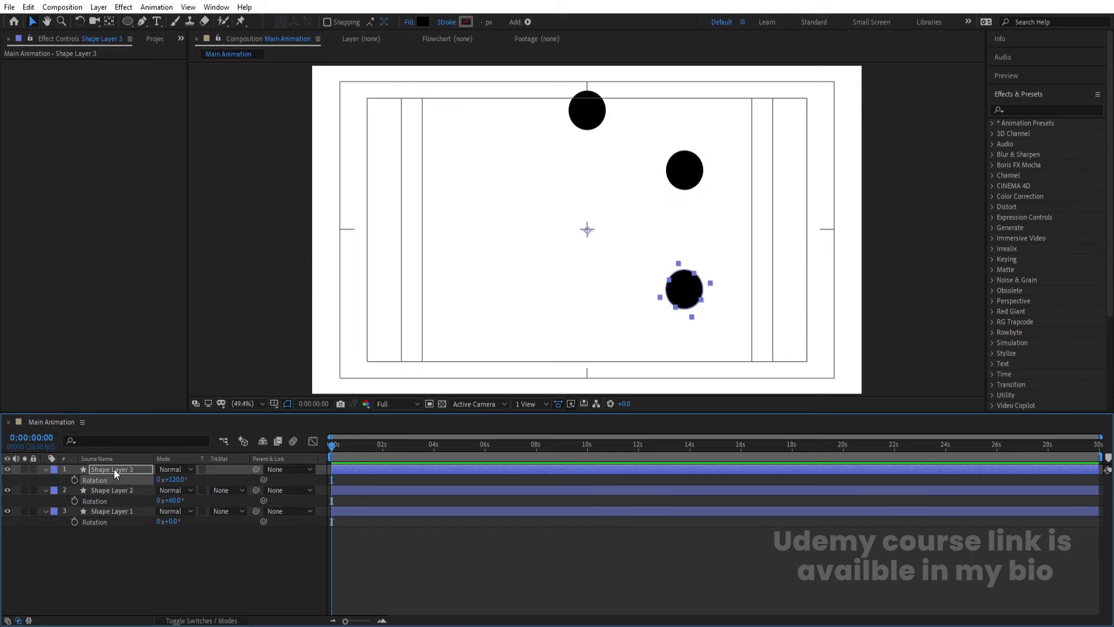
{"action": "key", "text": "ctrl+d"}
{"action": "key", "text": "r"}
{"action": "left_click", "coordinate": [171, 480]}
{"action": "type", "text": "180"}
{"action": "key", "text": "Return"}
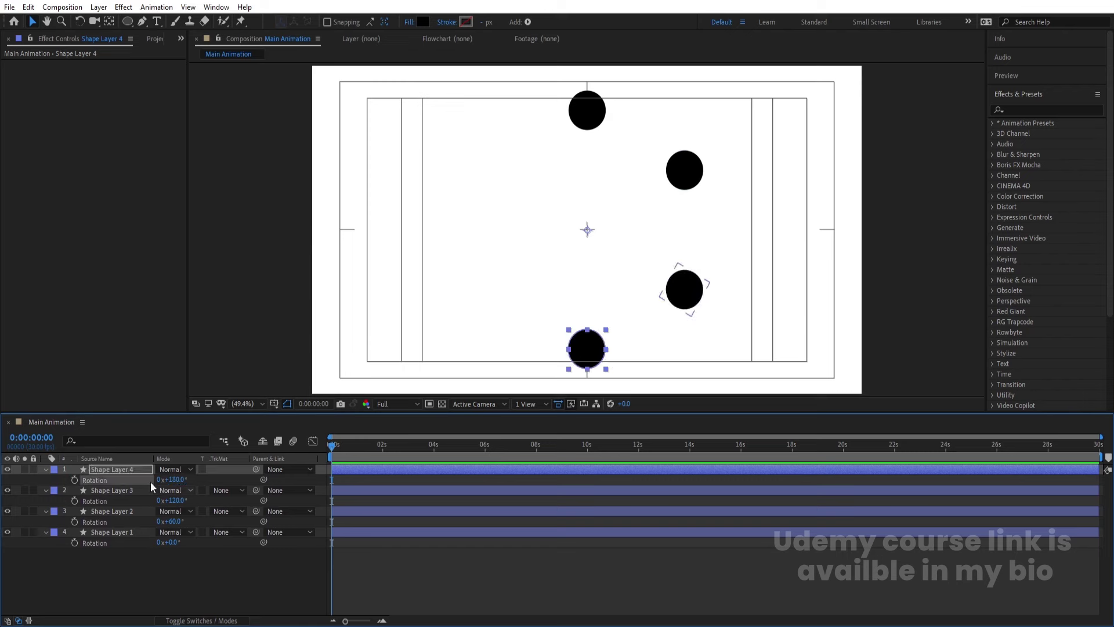
- Add the final two duplicates rotated 240° and 300° to complete the ring
{"action": "left_click", "coordinate": [129, 469]}
{"action": "key", "text": "ctrl+d"}
{"action": "key", "text": "r"}
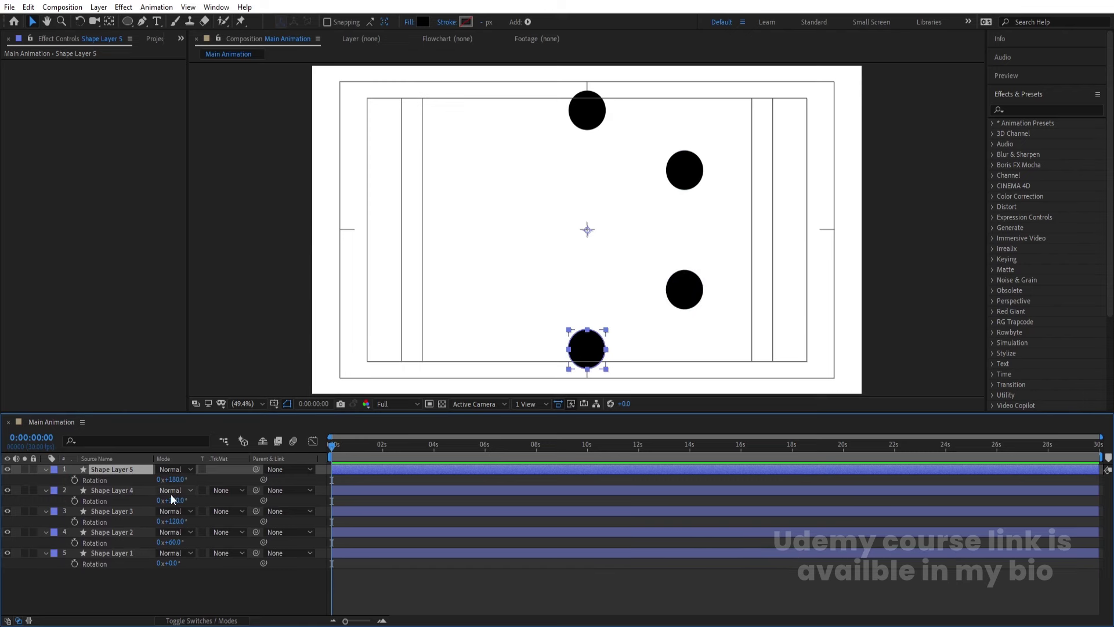
{"action": "left_click", "coordinate": [180, 479]}
{"action": "type", "text": "240"}
{"action": "key", "text": "Return"}
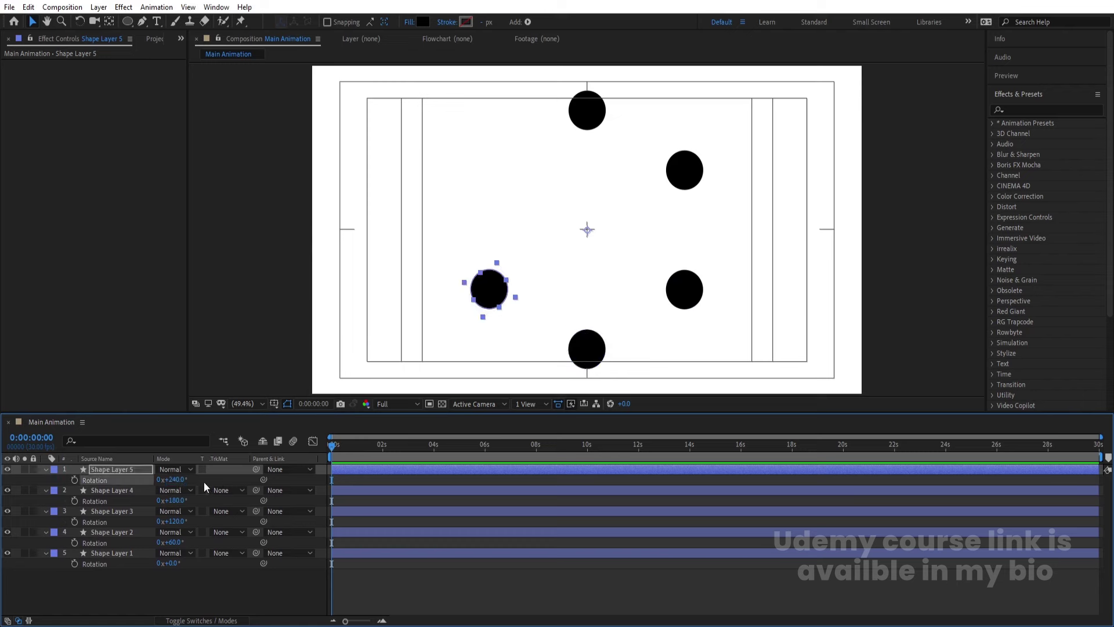
{"action": "left_click", "coordinate": [138, 469]}
{"action": "key", "text": "ctrl+d"}
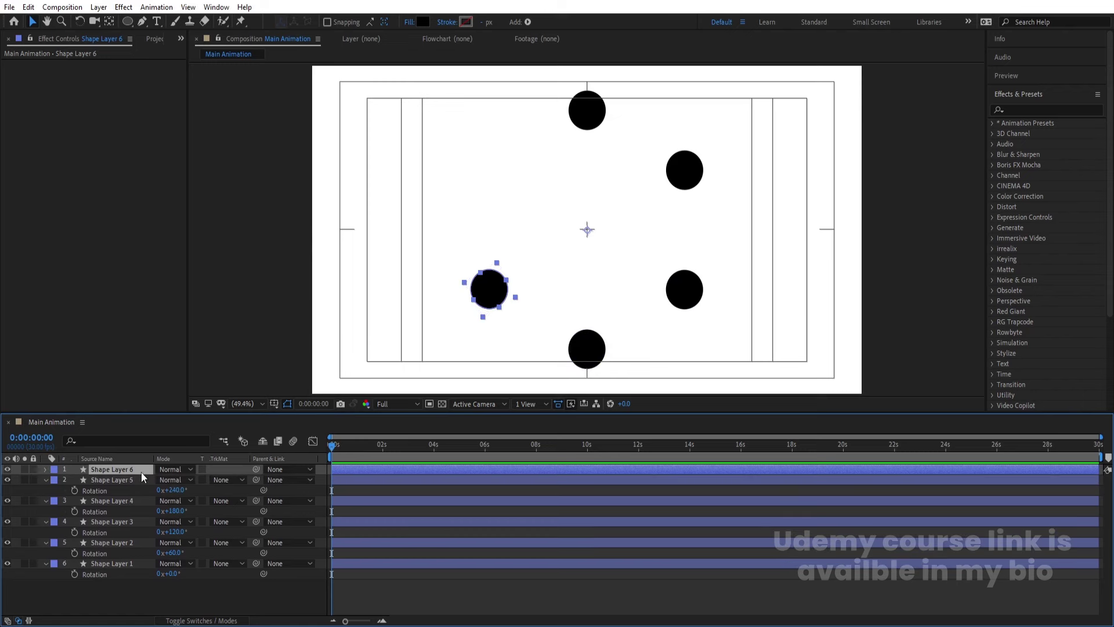
{"action": "key", "text": "r"}
{"action": "left_click", "coordinate": [174, 479]}
{"action": "type", "text": "300"}
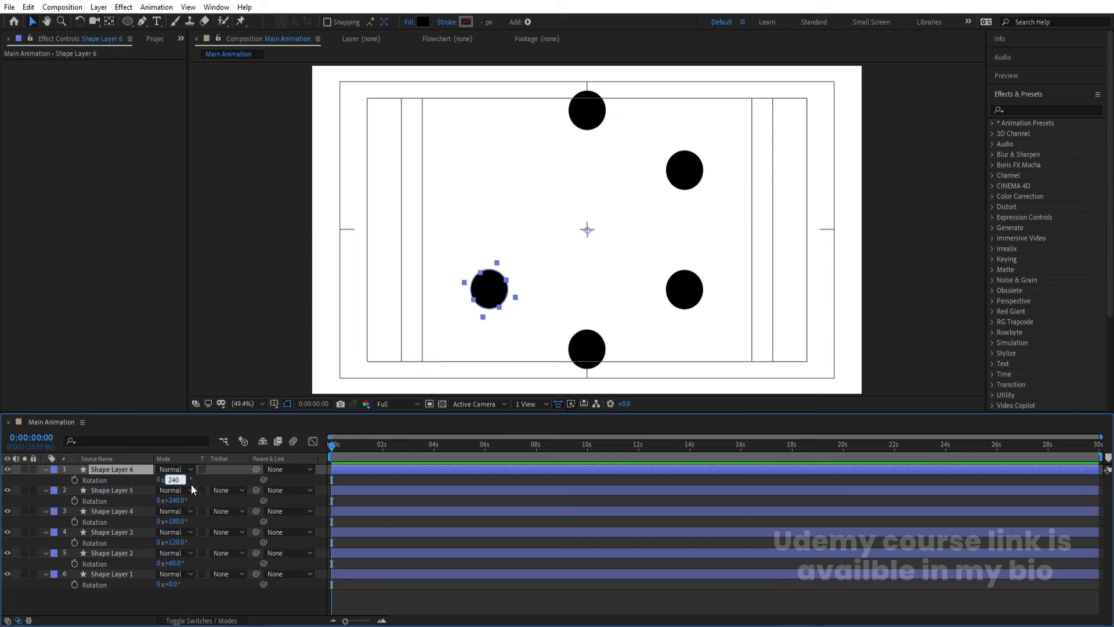
{"action": "key", "text": "Return"}
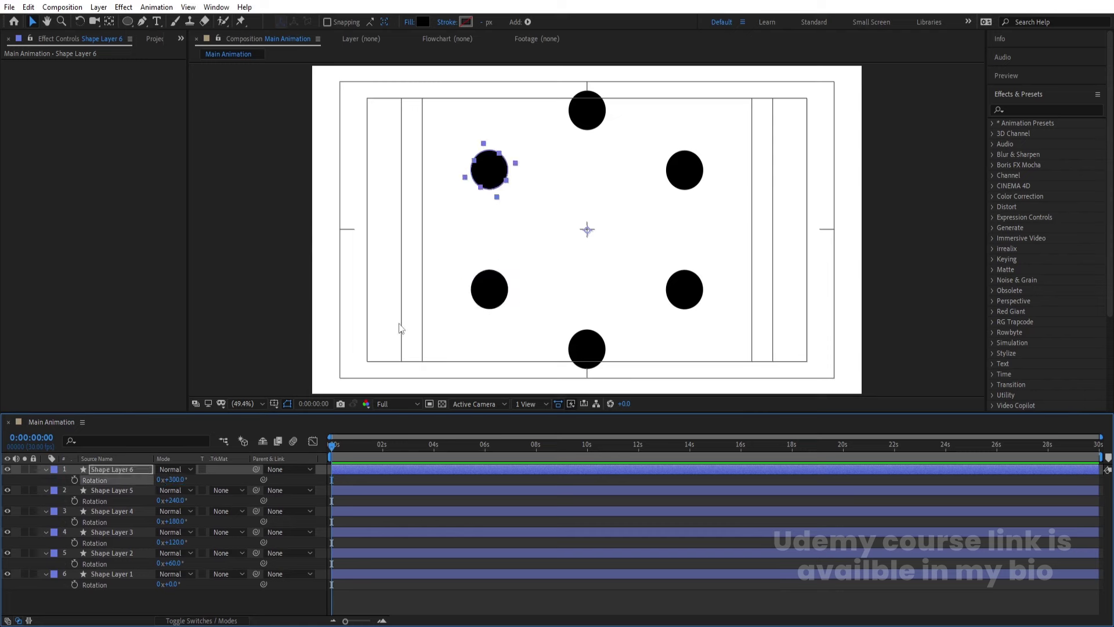
{"action": "left_click", "coordinate": [349, 477]}
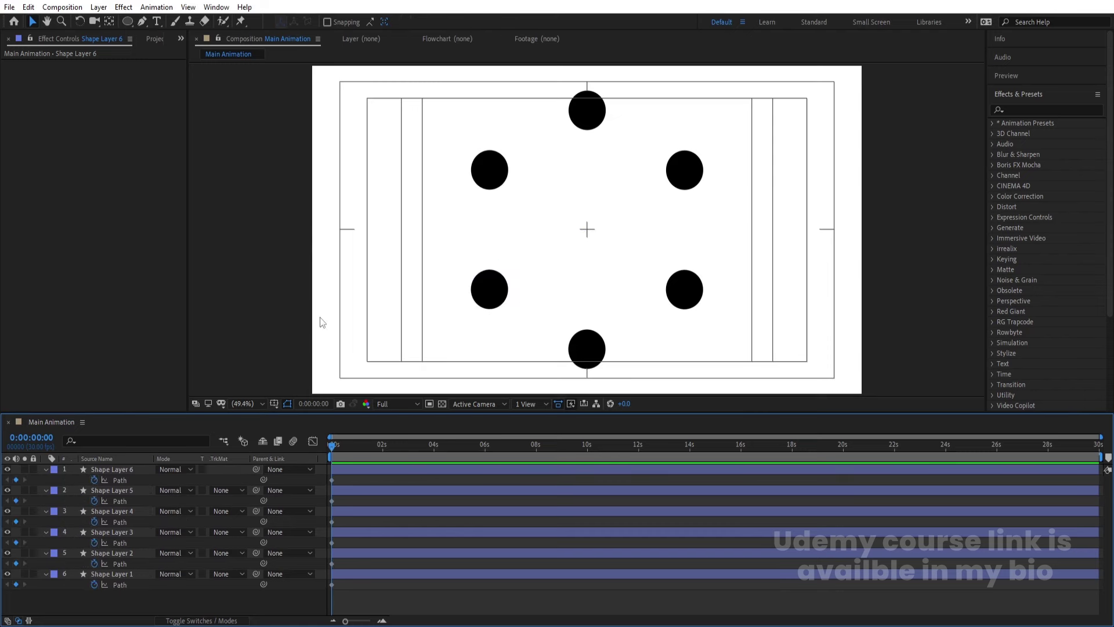
- Add a new Null Object to the composition
{"action": "key", "text": "u"}
{"action": "left_click_drag", "start_coordinate": [150, 559], "coordinate": [119, 465]}
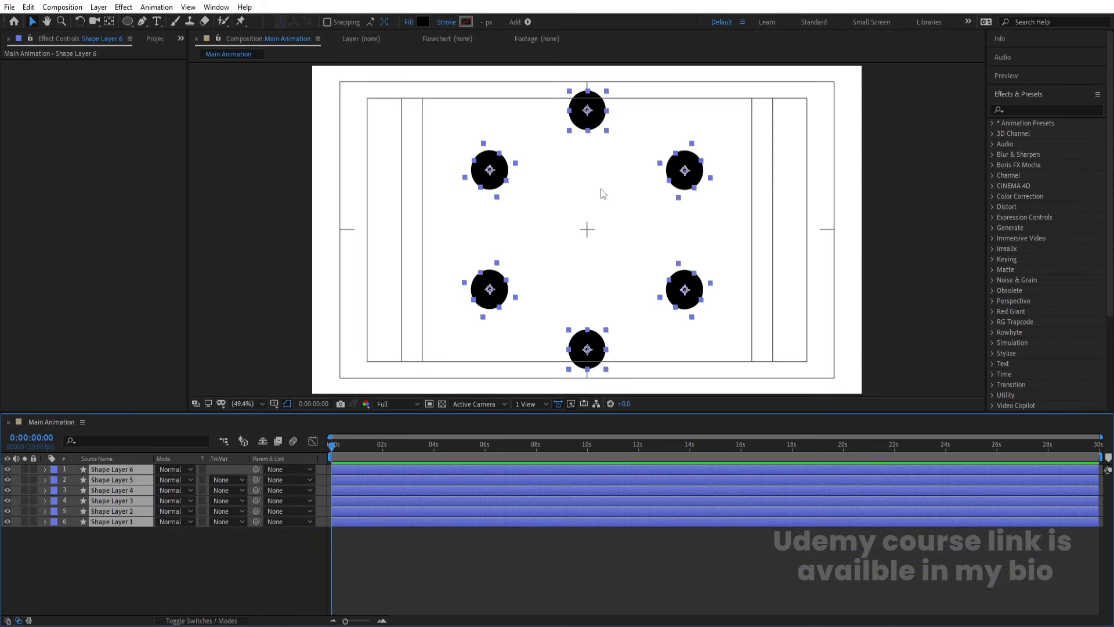
{"action": "right_click", "coordinate": [131, 571]}
{"action": "mouse_move", "coordinate": [181, 436]}
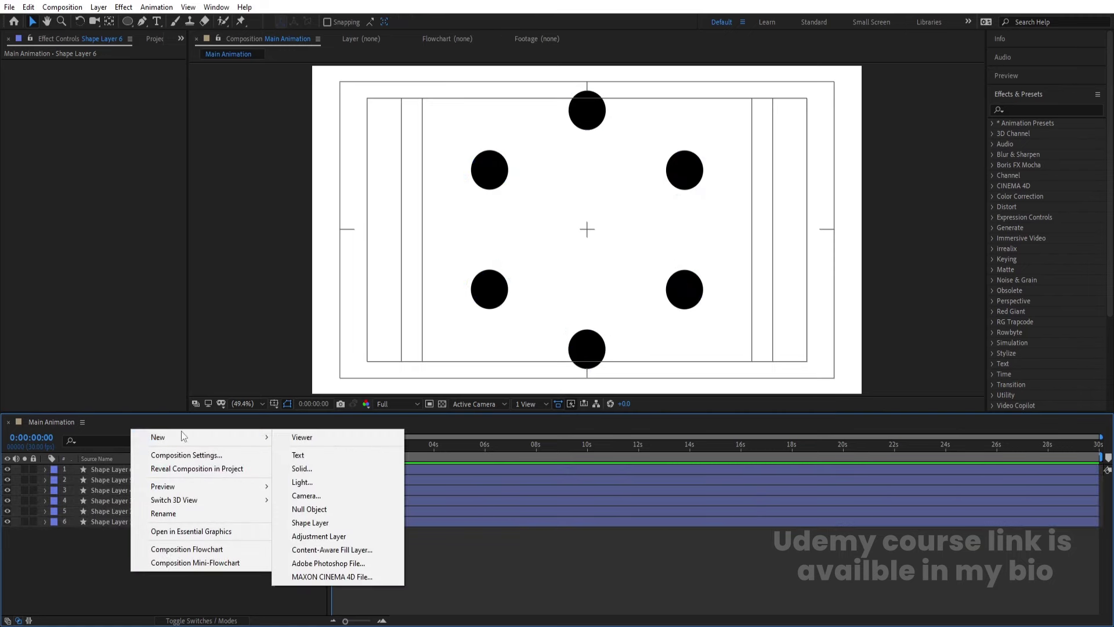
{"action": "left_click", "coordinate": [339, 510]}
- Parent all six dot layers to Null 1 and set its Rotation keyframe at 0 s
{"action": "left_click", "coordinate": [102, 480]}
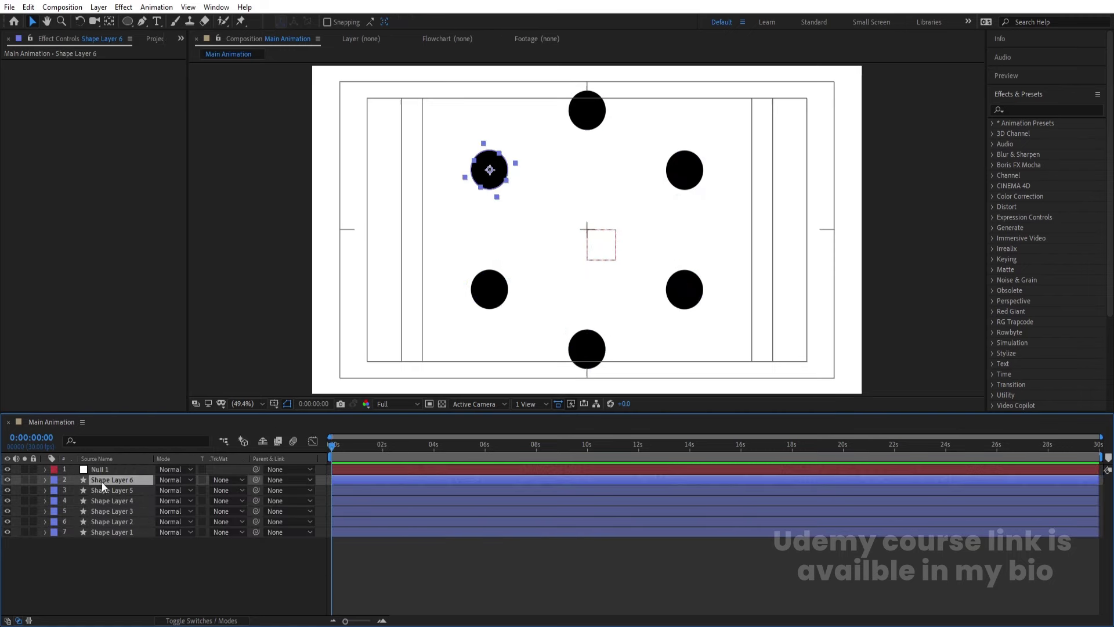
{"action": "left_click", "coordinate": [112, 532], "text": "shift"}
{"action": "left_click_drag", "start_coordinate": [255, 480], "coordinate": [137, 472]}
{"action": "left_click", "coordinate": [138, 472]}
{"action": "key", "text": "r"}
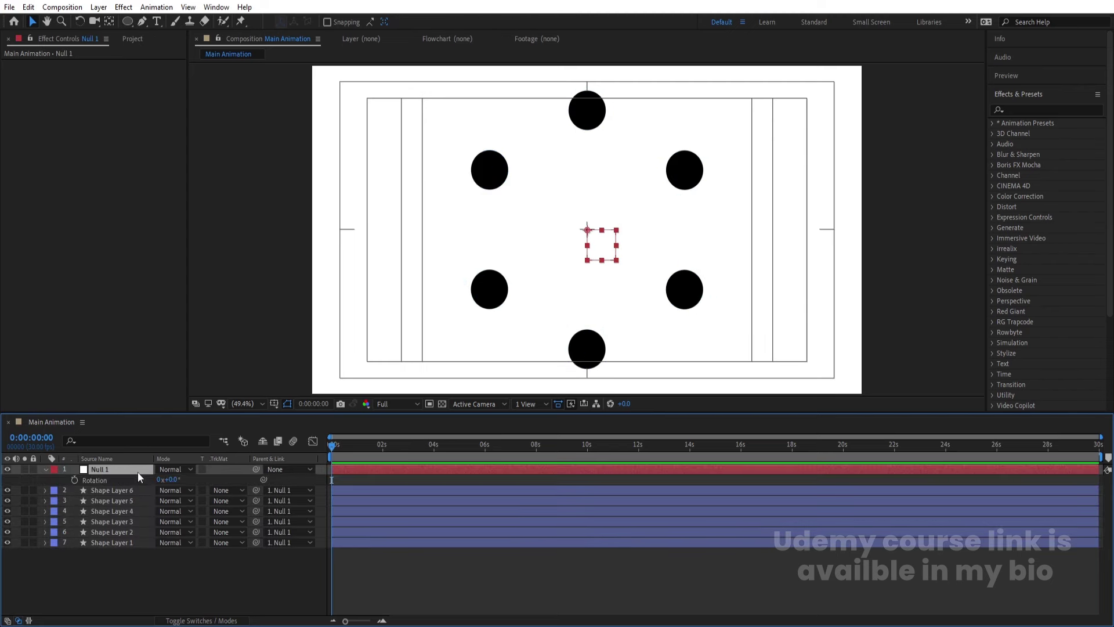
{"action": "left_click", "coordinate": [74, 480]}
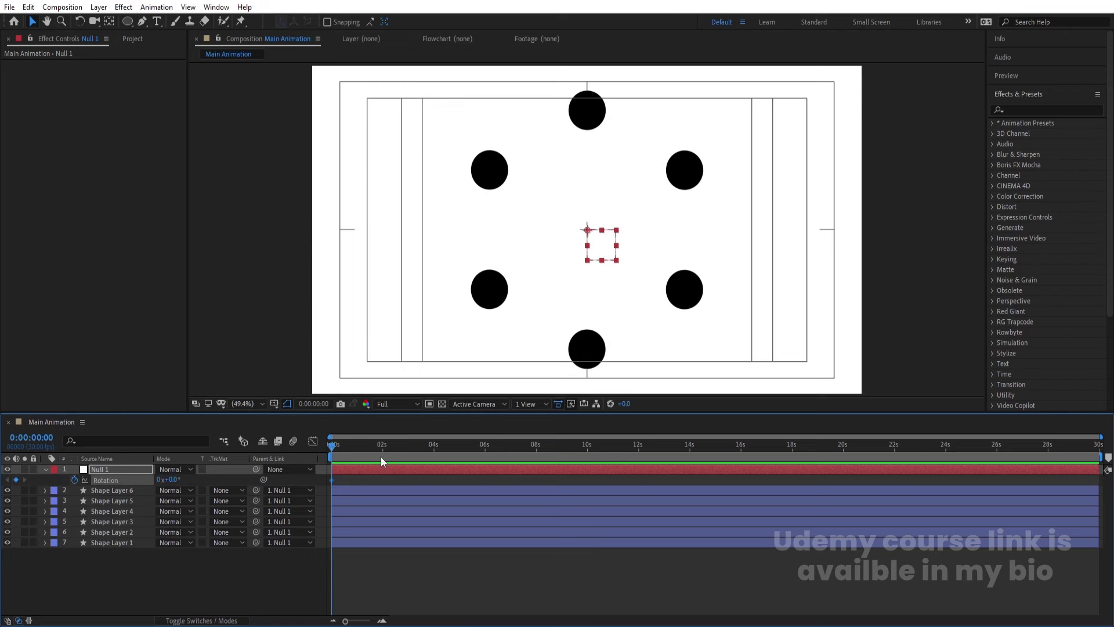
- Set Null 1's Rotation to one full revolution at 4 s
{"action": "key", "text": "equal"}
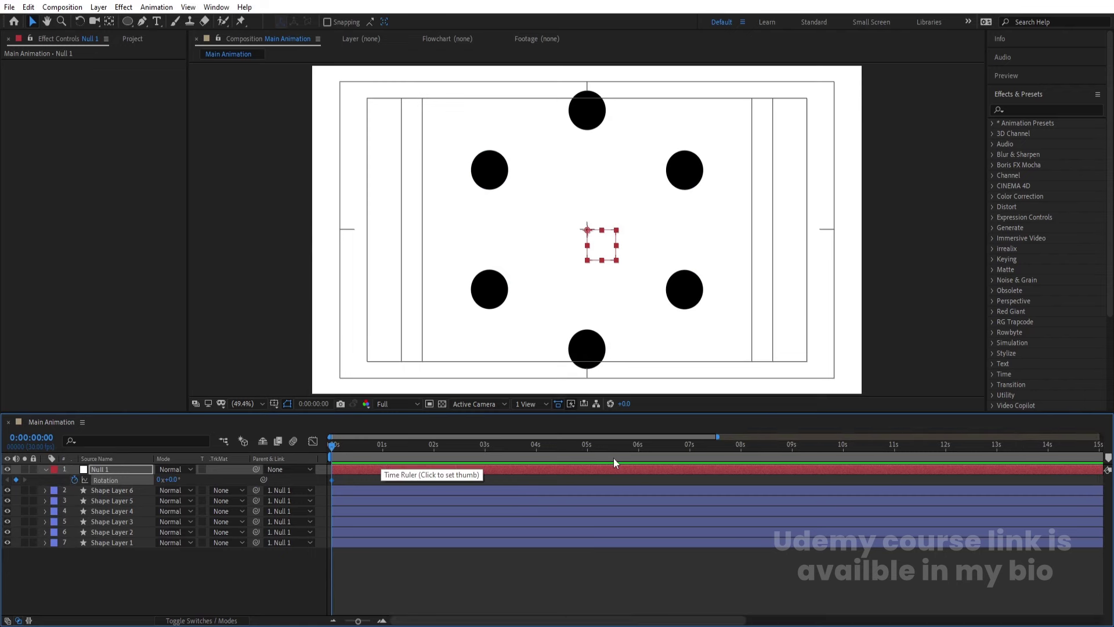
{"action": "left_click", "coordinate": [536, 446]}
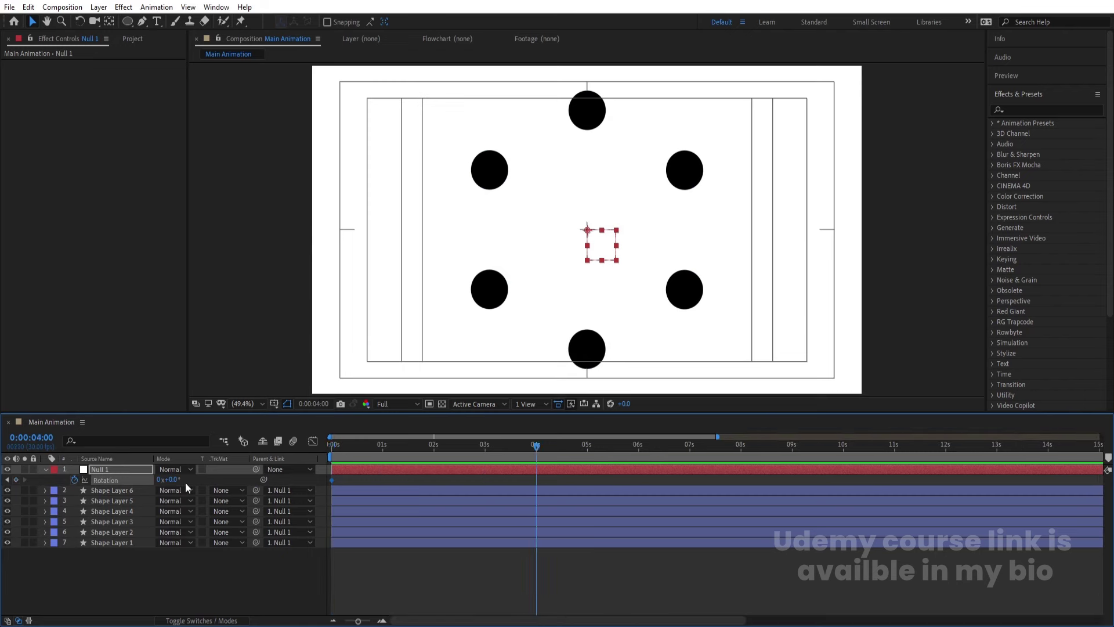
{"action": "left_click", "coordinate": [159, 480]}
{"action": "type", "text": "1"}
{"action": "key", "text": "Return"}
- Preview the spin, Easy Ease both rotation keyframes with F9, and show the speed graph
{"action": "key", "text": "Home"}
{"action": "key", "text": "space"}
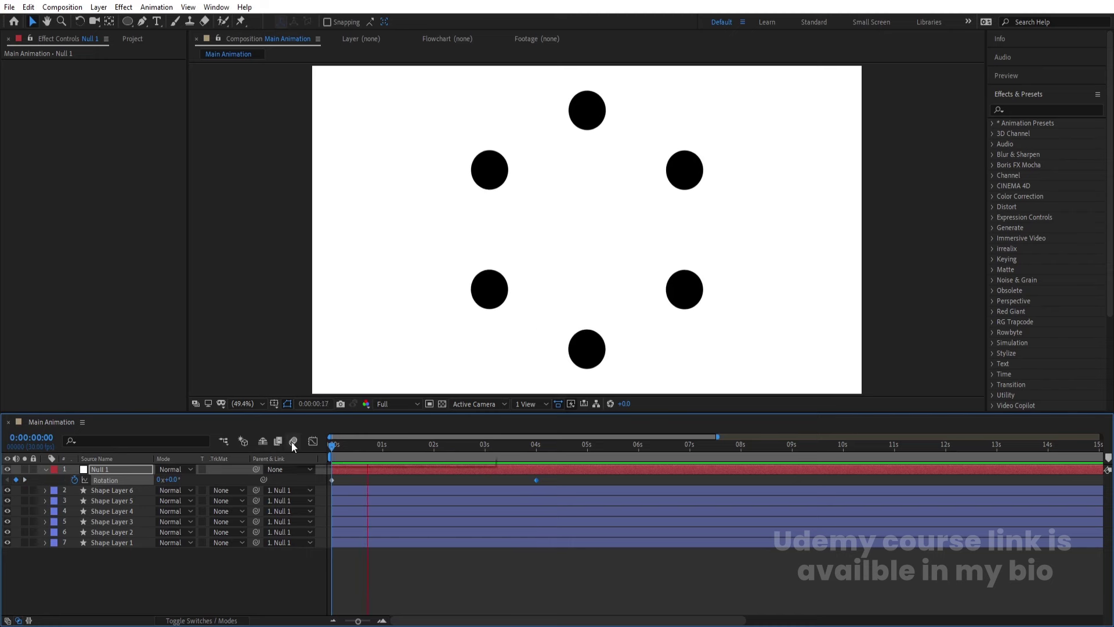
{"action": "key", "text": "space"}
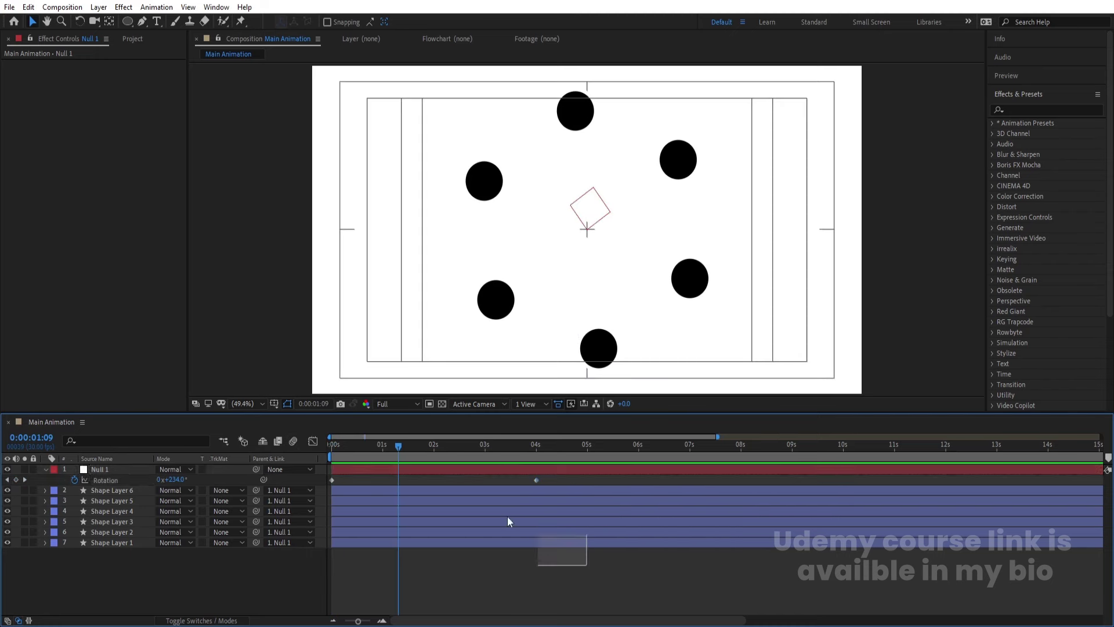
{"action": "key", "text": "F9"}
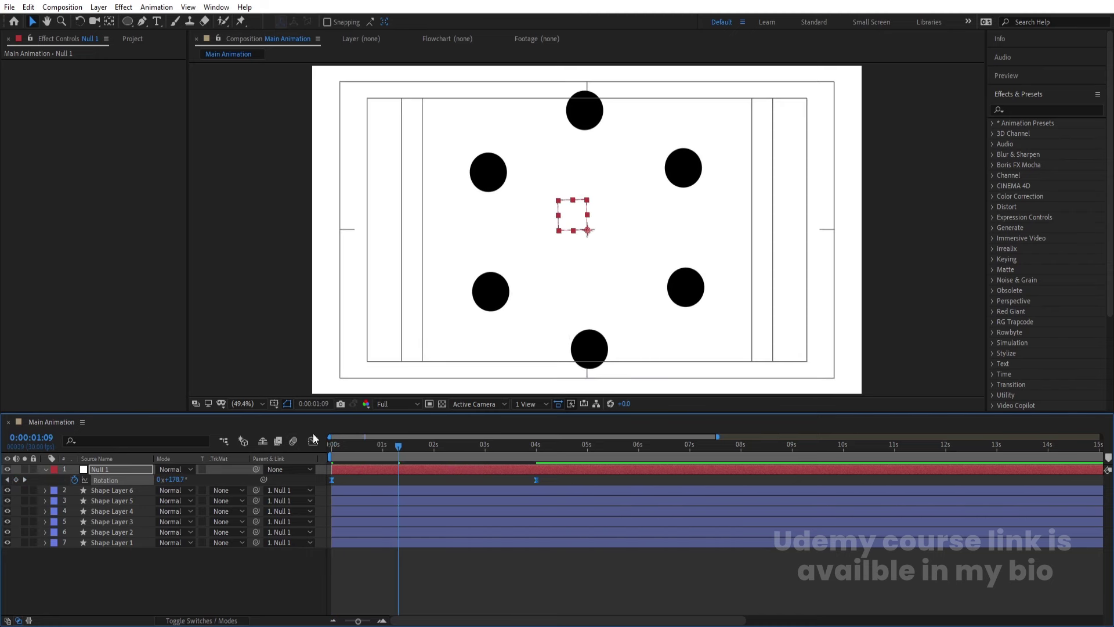
{"action": "left_click", "coordinate": [313, 441]}
- Drag both keyframes' influence handles right so the spin builds slowly and peaks just before 4 s
{"action": "right_click", "coordinate": [397, 559]}
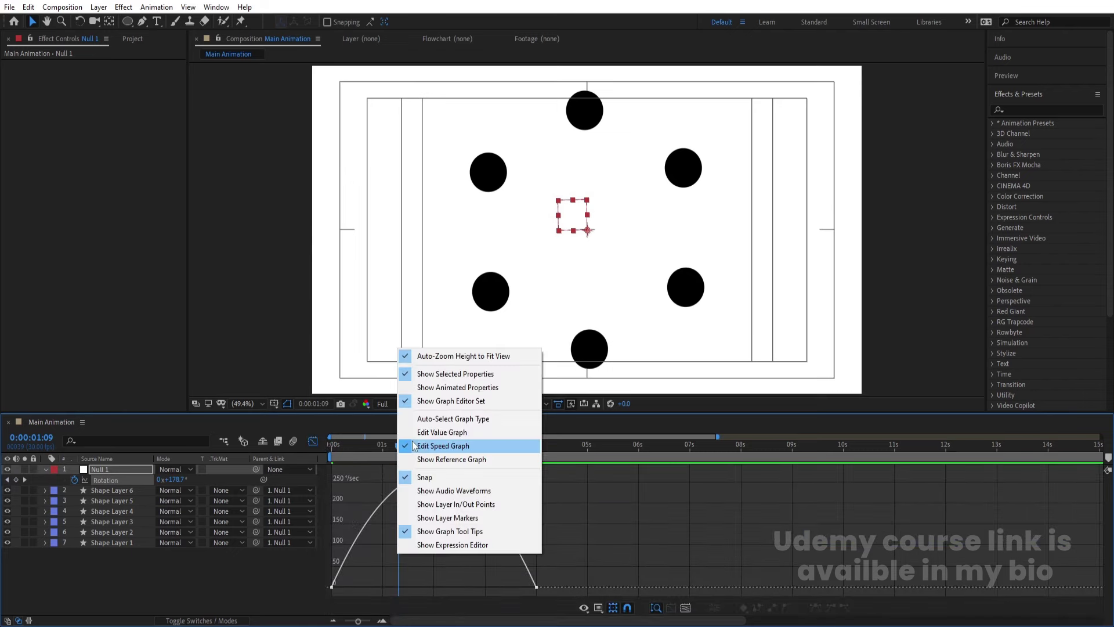
{"action": "left_click", "coordinate": [382, 572]}
{"action": "left_click_drag", "start_coordinate": [368, 587], "coordinate": [419, 587]}
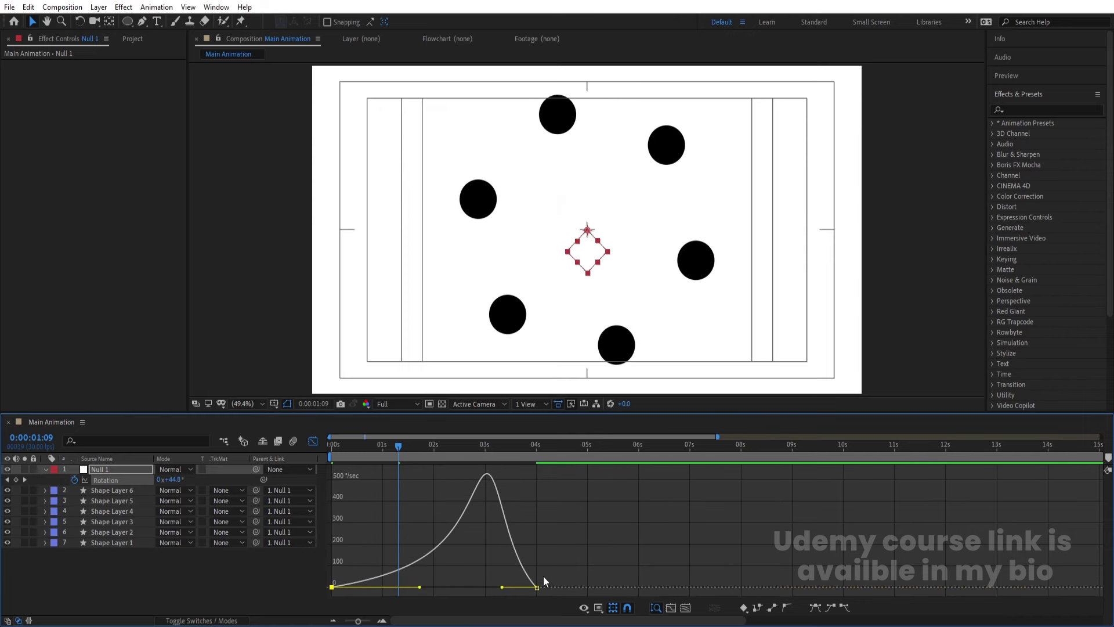
{"action": "left_click_drag", "start_coordinate": [502, 587], "coordinate": [525, 586]}
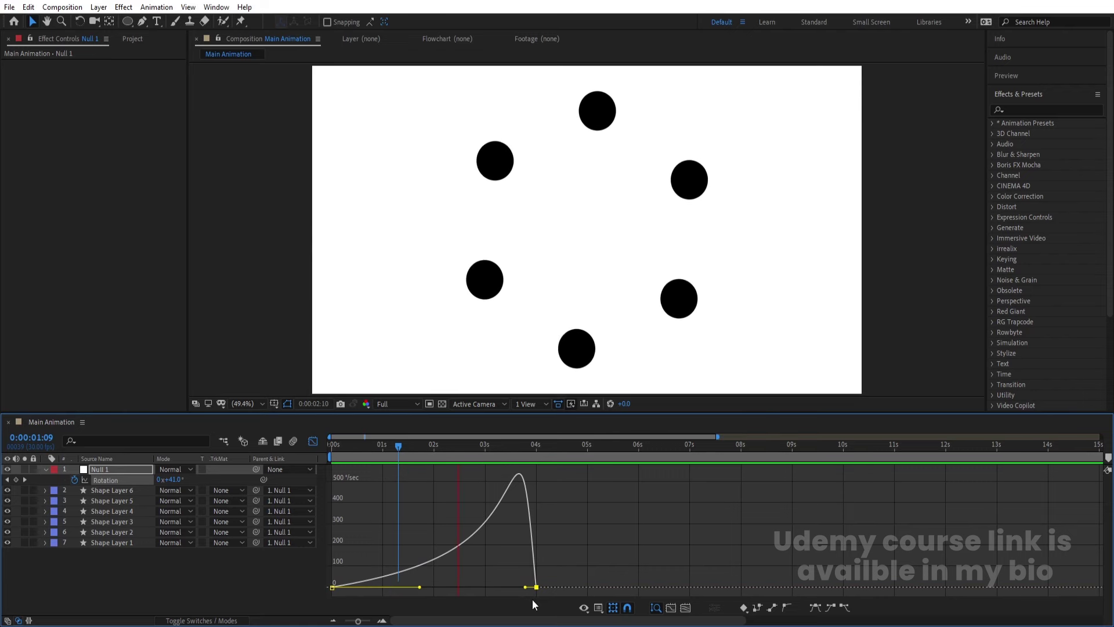
{"action": "key", "text": "space"}
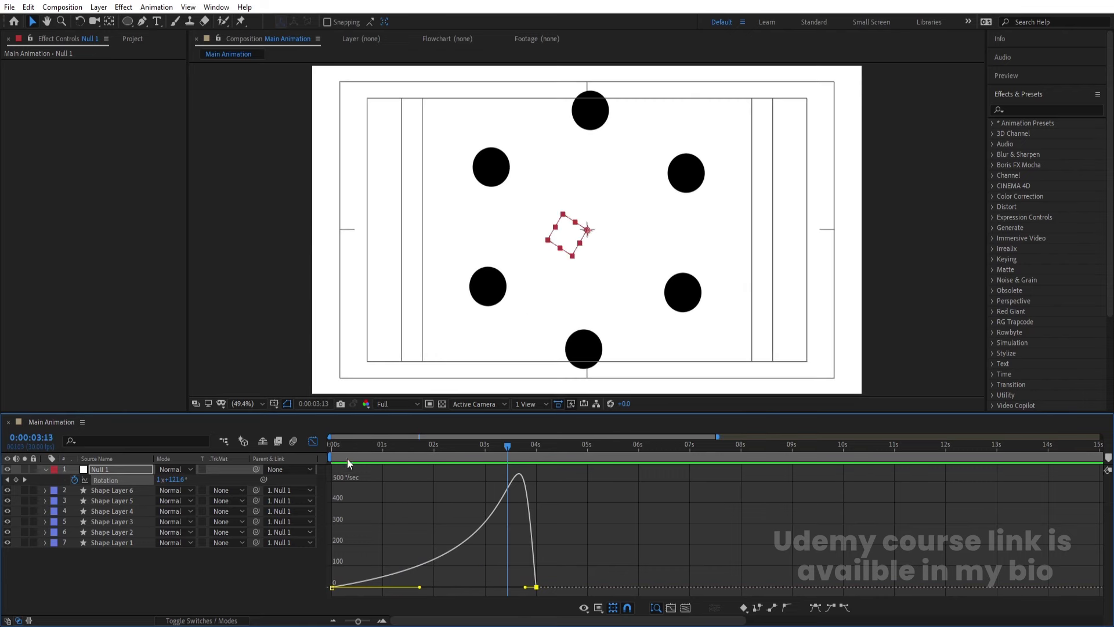
{"action": "left_click", "coordinate": [313, 441]}
- Pre-compose Null 1 and the six dot layers into a layer named 'Animation'
{"action": "left_click", "coordinate": [176, 563]}
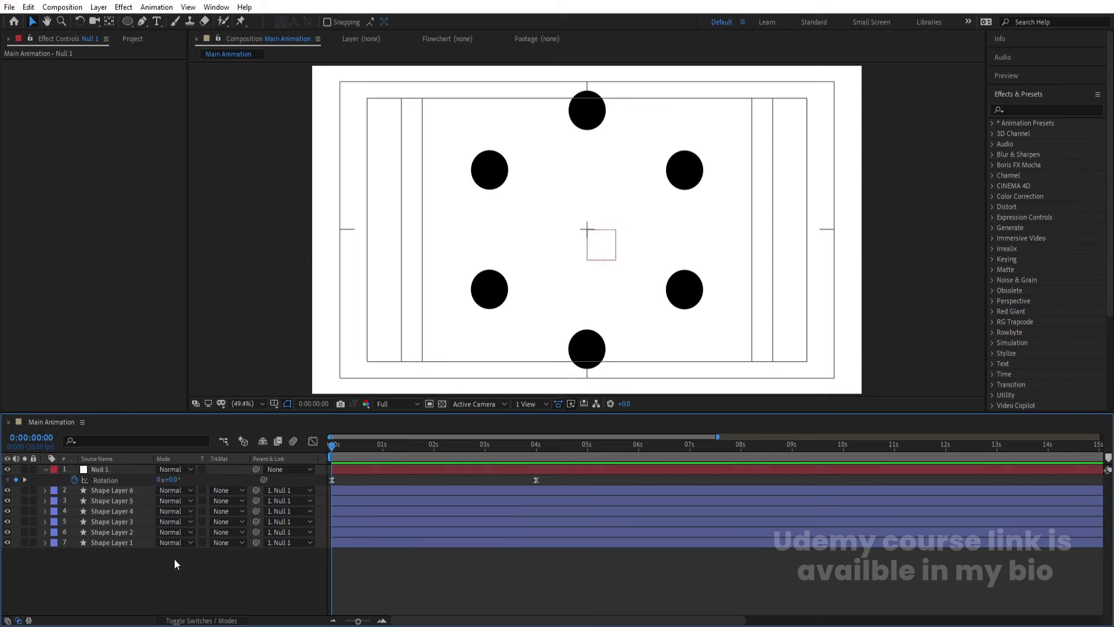
{"action": "left_click_drag", "start_coordinate": [159, 576], "coordinate": [115, 464]}
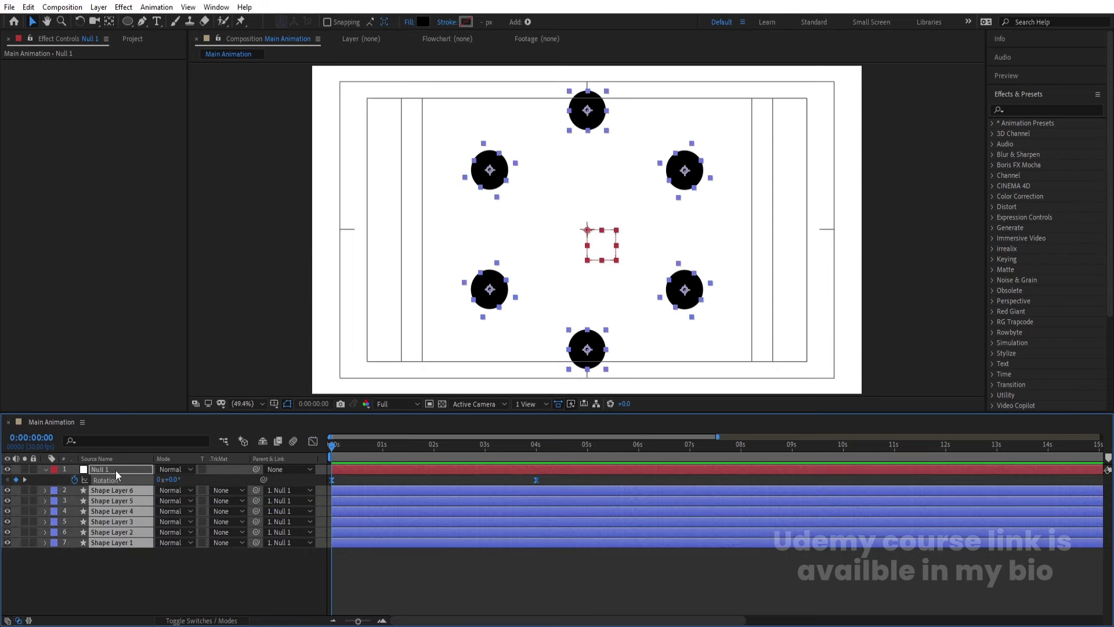
{"action": "key", "text": "ctrl+shift+c"}
{"action": "type", "text": "Animation"}
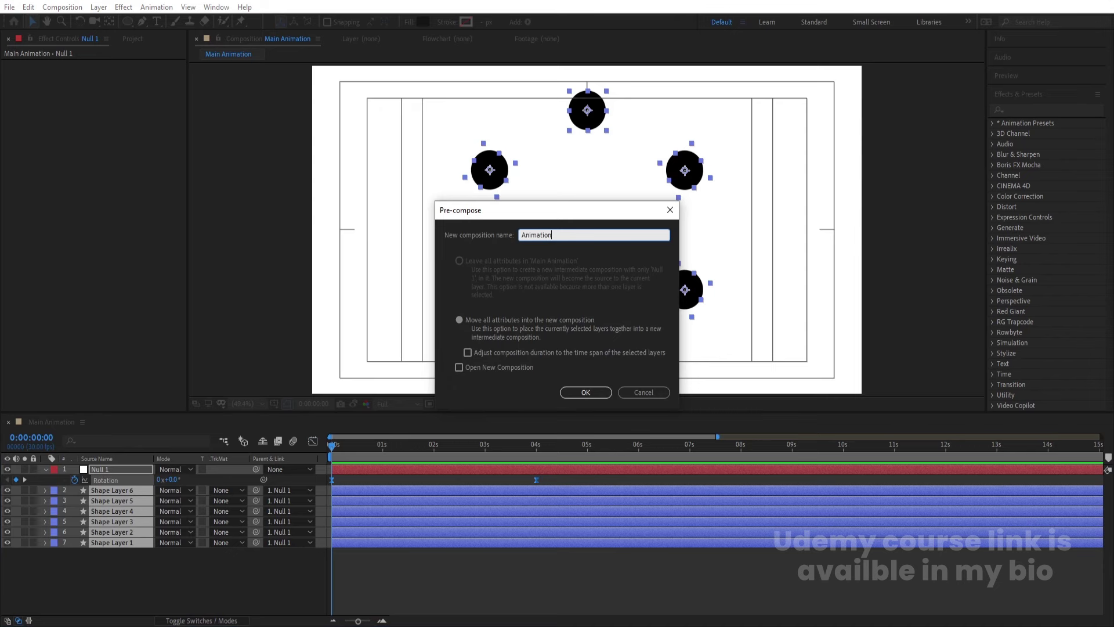
{"action": "key", "text": "Return"}
{"action": "left_click", "coordinate": [147, 503]}
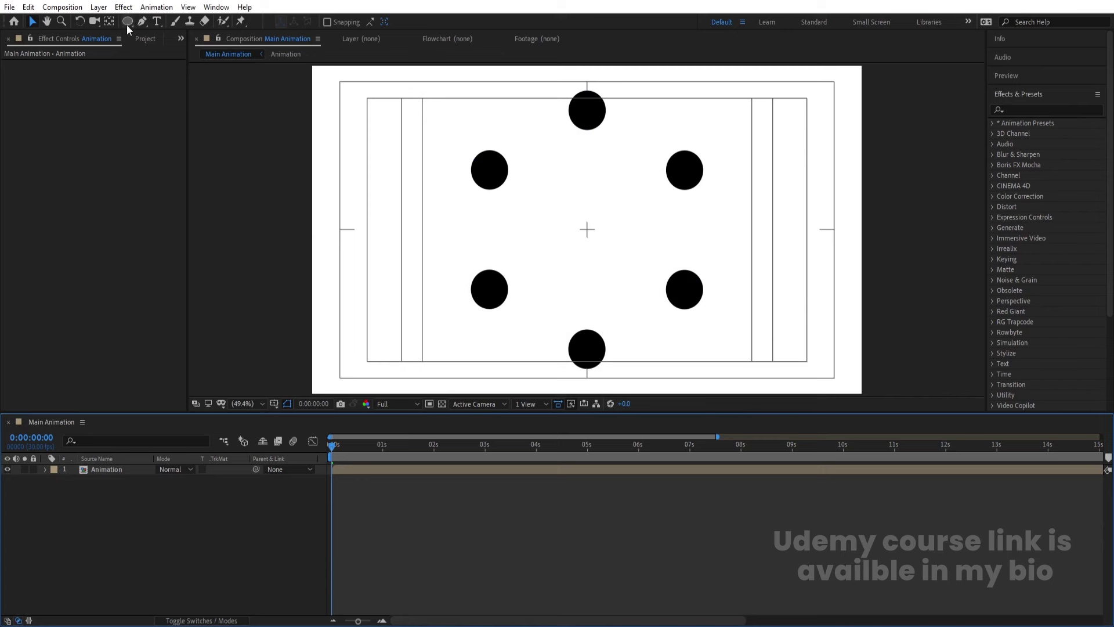
- Apply the Echo effect to the Animation layer and preview the result
{"action": "left_click", "coordinate": [110, 473]}
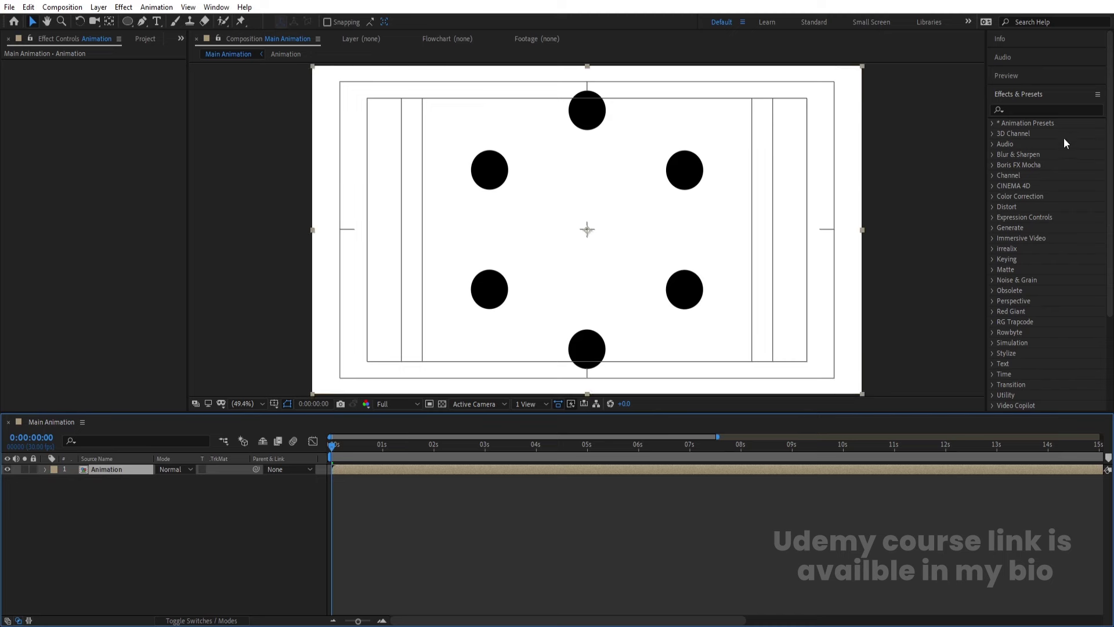
{"action": "left_click", "coordinate": [1034, 109]}
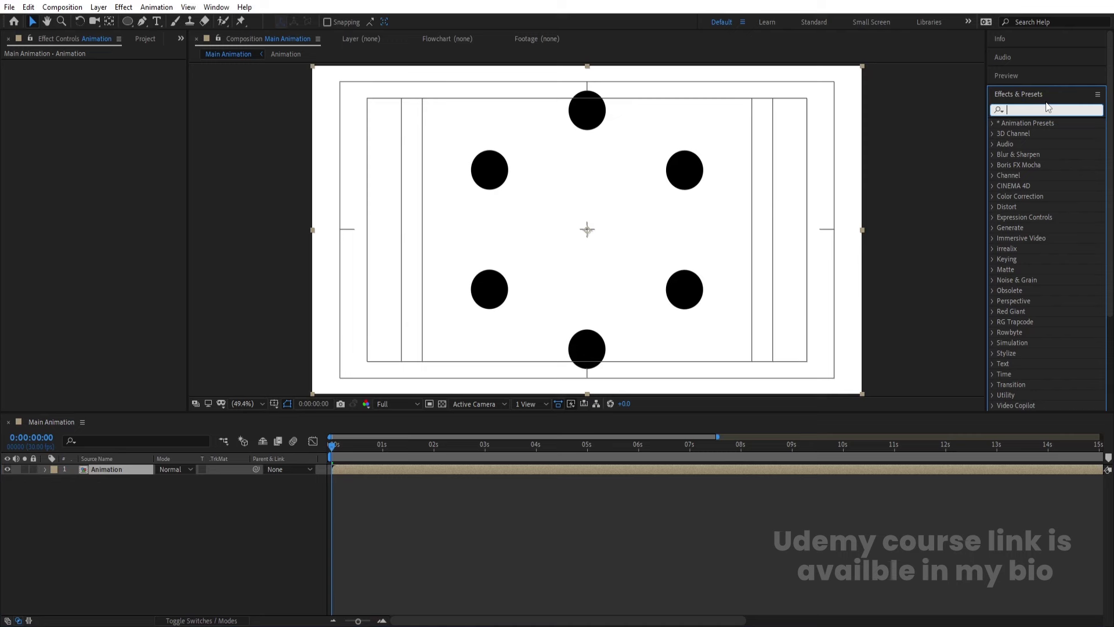
{"action": "type", "text": "ech"}
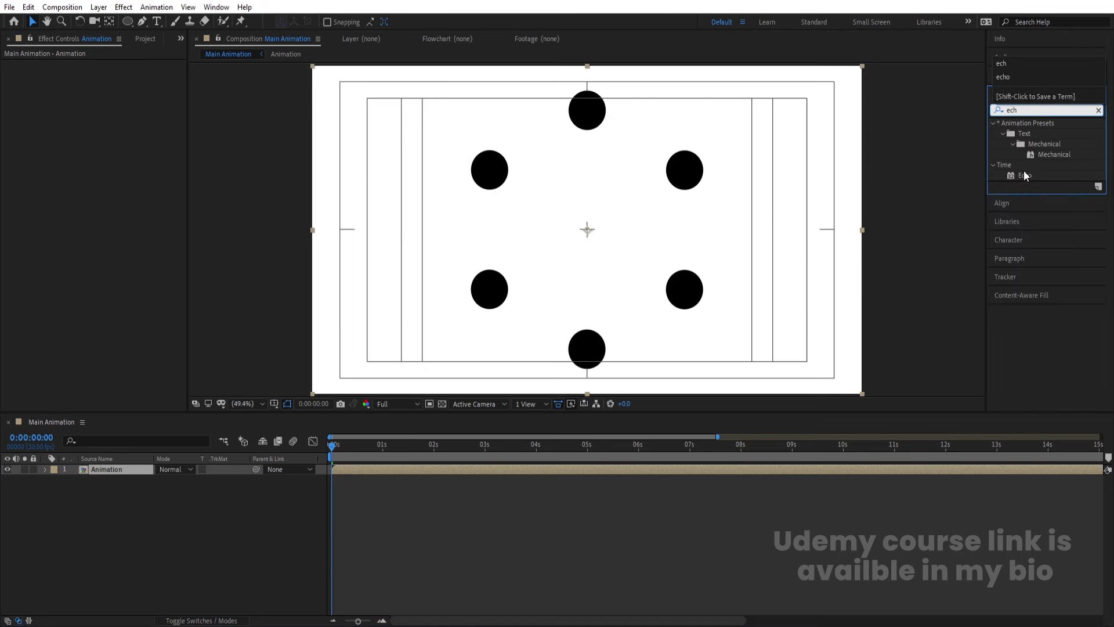
{"action": "double_click", "coordinate": [1023, 175]}
{"action": "key", "text": "space"}
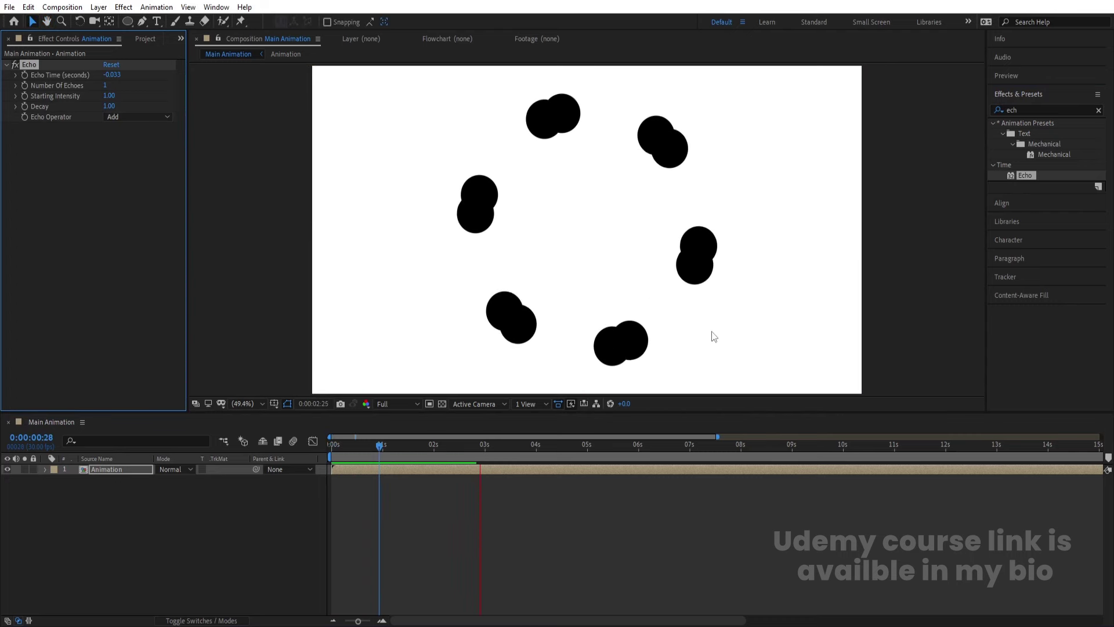
{"action": "key", "text": "space"}
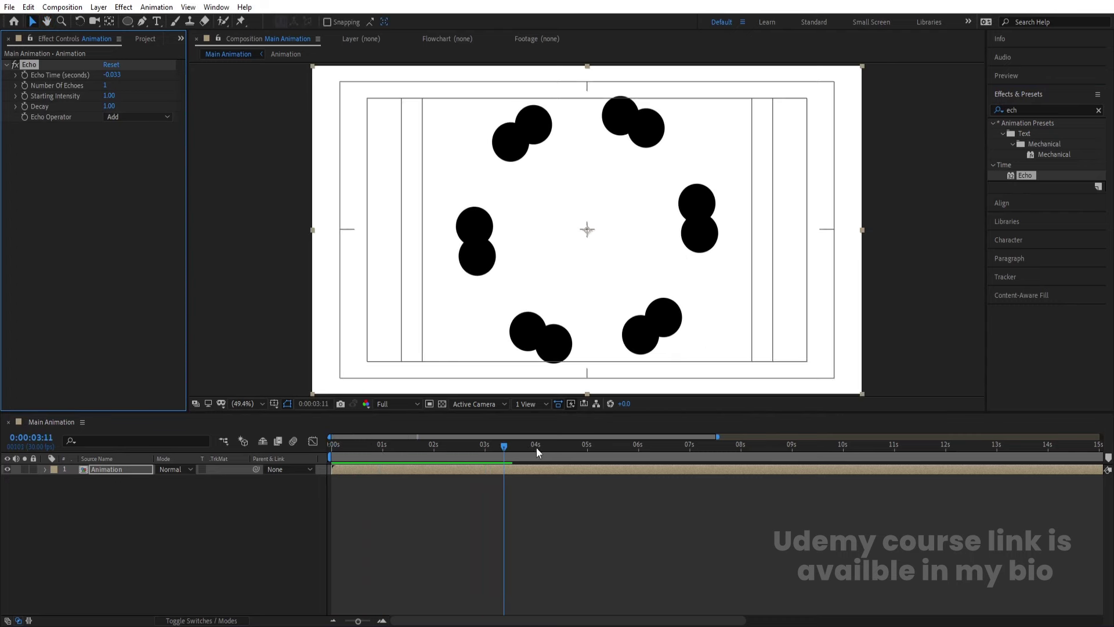
{"action": "key", "text": "Page_Down"}
{"action": "key", "text": "Page_Down"}
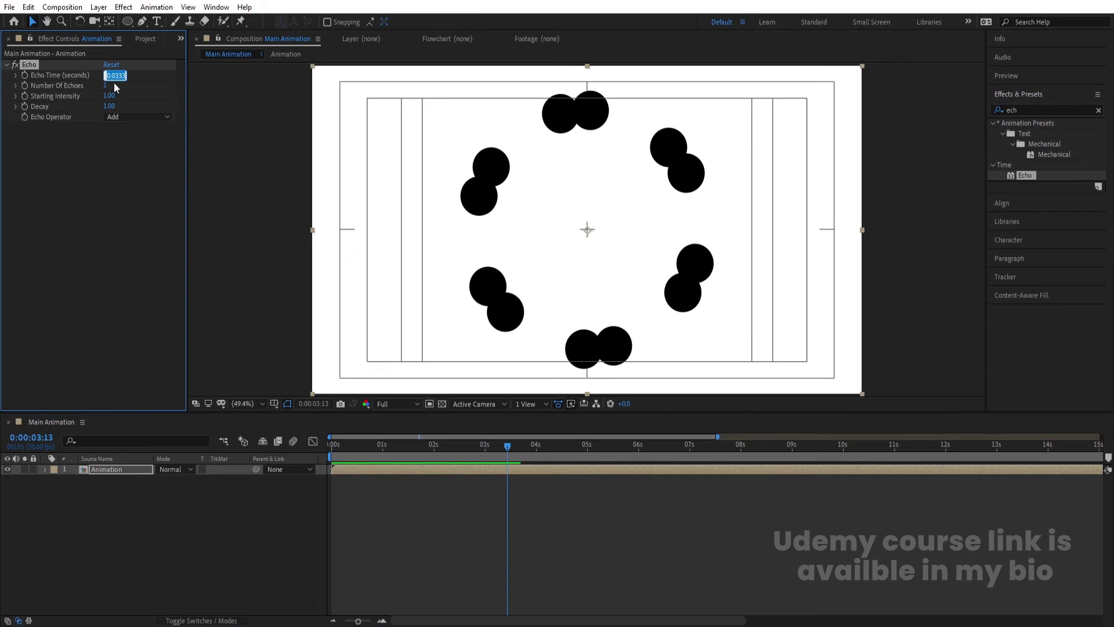
- Set Echo Time to -0.003 and Number Of Echoes to 50
{"action": "left_click", "coordinate": [116, 77]}
{"action": "key", "text": "Home"}
{"action": "type", "text": "-"}
{"action": "key", "text": "Return"}
{"action": "left_click", "coordinate": [105, 86]}
{"action": "type", "text": "50"}
{"action": "key", "text": "Return"}
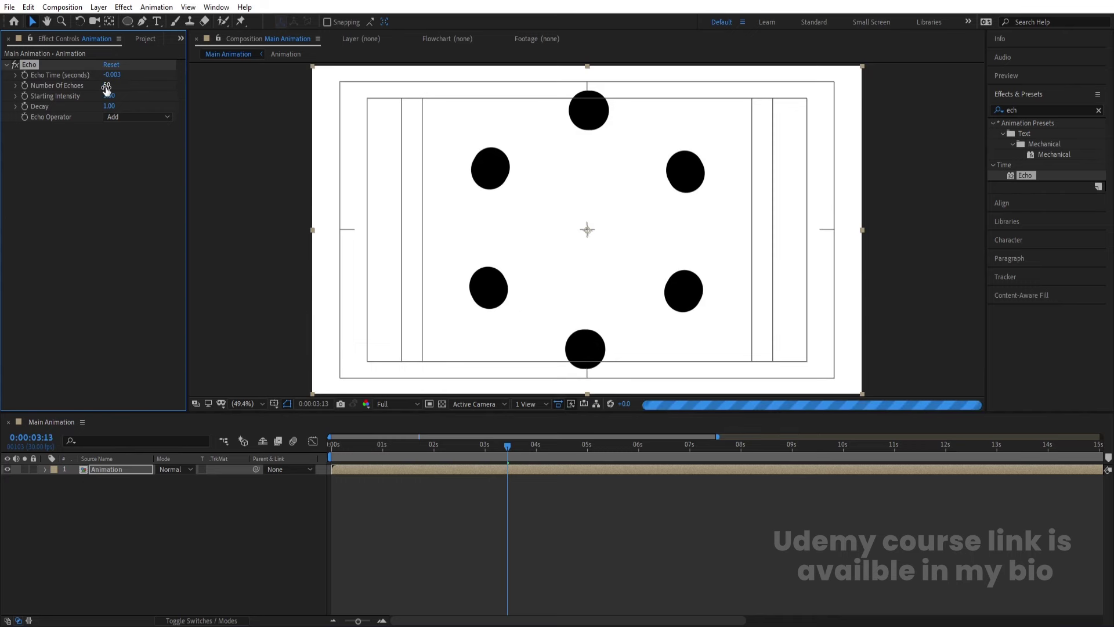
- Try 30 and 35 echoes, then settle Number Of Echoes at 40
{"action": "left_click", "coordinate": [107, 85]}
{"action": "type", "text": "40"}
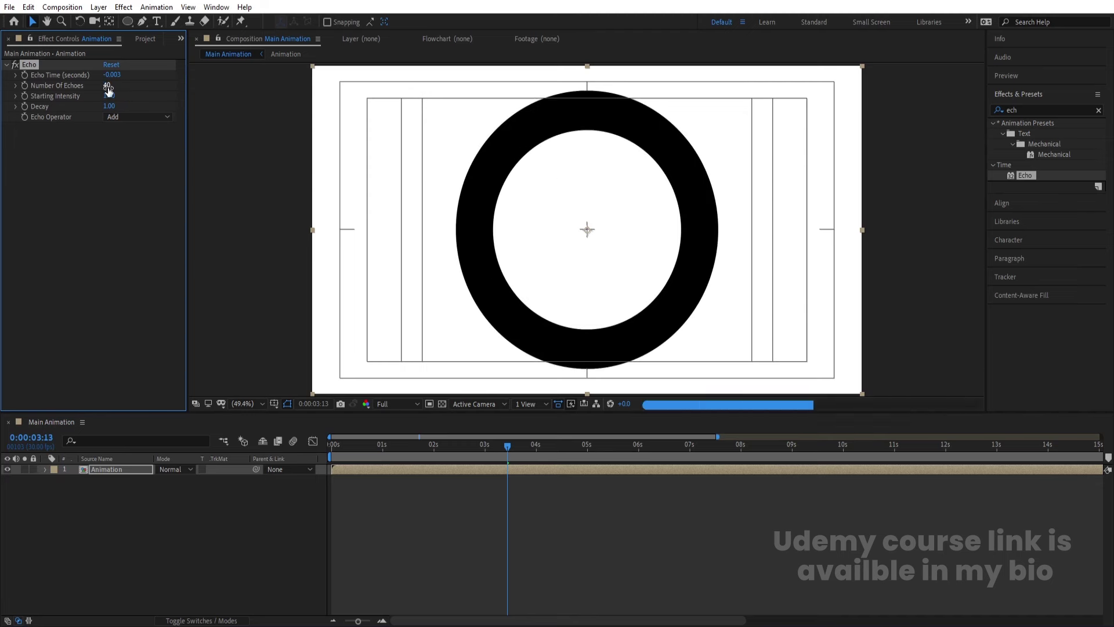
{"action": "left_click", "coordinate": [108, 86]}
{"action": "type", "text": "30"}
{"action": "key", "text": "Return"}
{"action": "left_click", "coordinate": [107, 86]}
{"action": "type", "text": "35"}
{"action": "key", "text": "Return"}
{"action": "left_click_drag", "start_coordinate": [110, 91], "coordinate": [119, 91]}
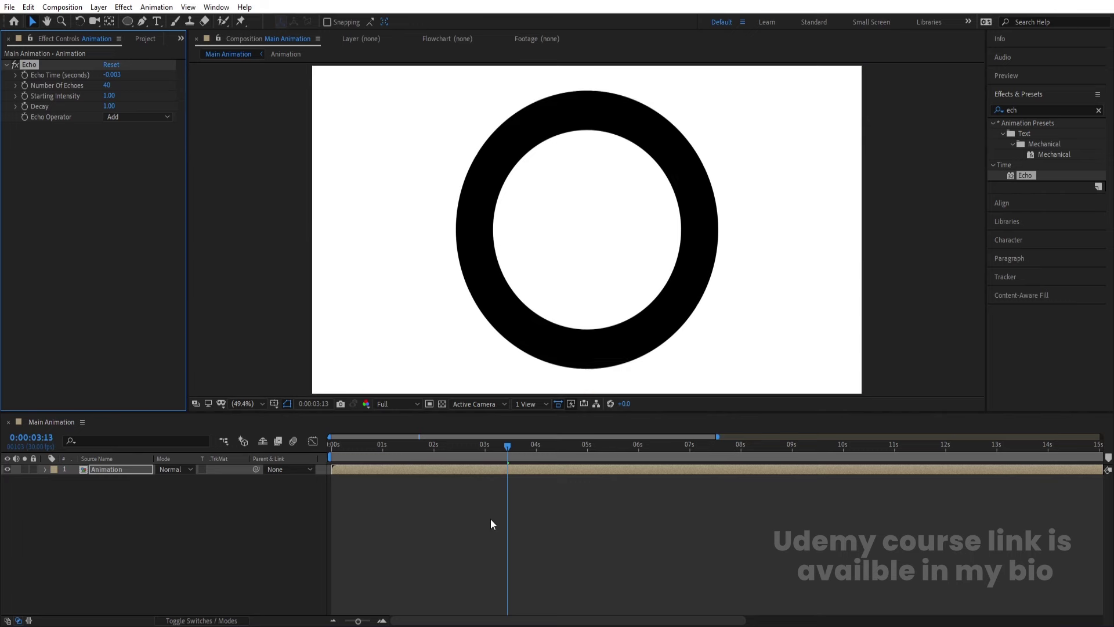
- Set the preview resolution to Quarter and preview the composition from the start
{"action": "left_click", "coordinate": [461, 448]}
{"action": "key", "text": "Home"}
{"action": "left_click", "coordinate": [377, 404]}
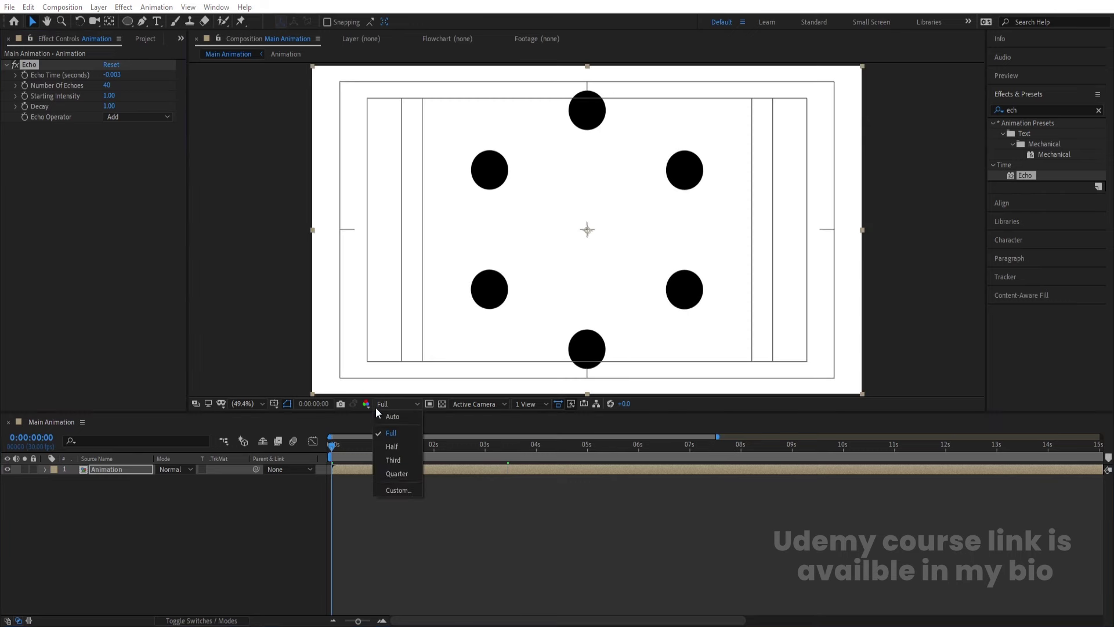
{"action": "left_click", "coordinate": [388, 470]}
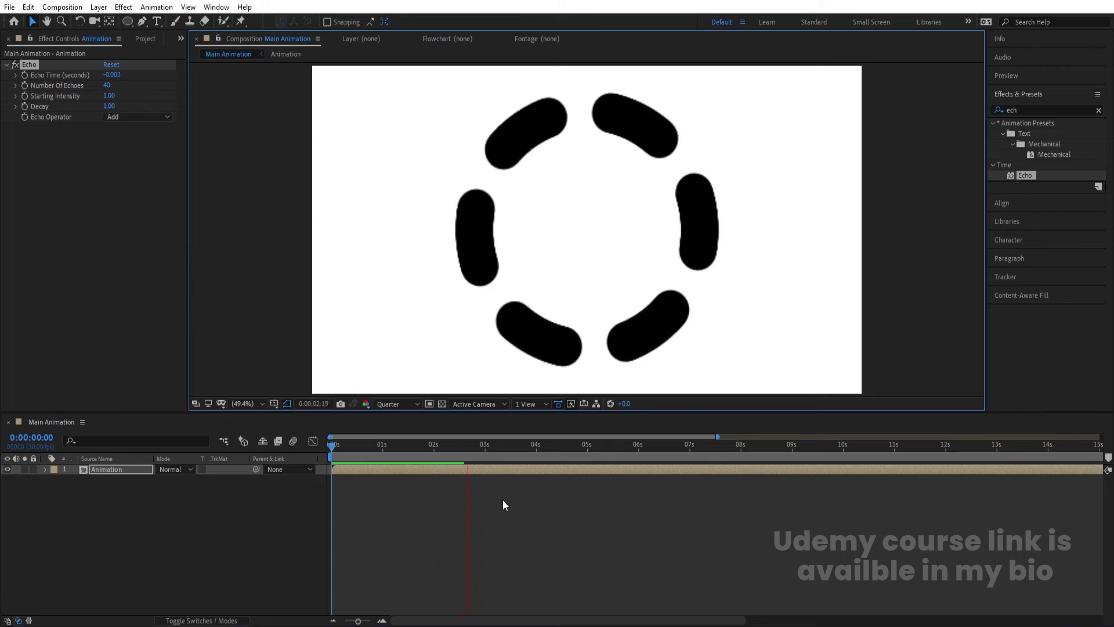
{"action": "key", "text": "space"}
{"action": "key", "text": "space"}
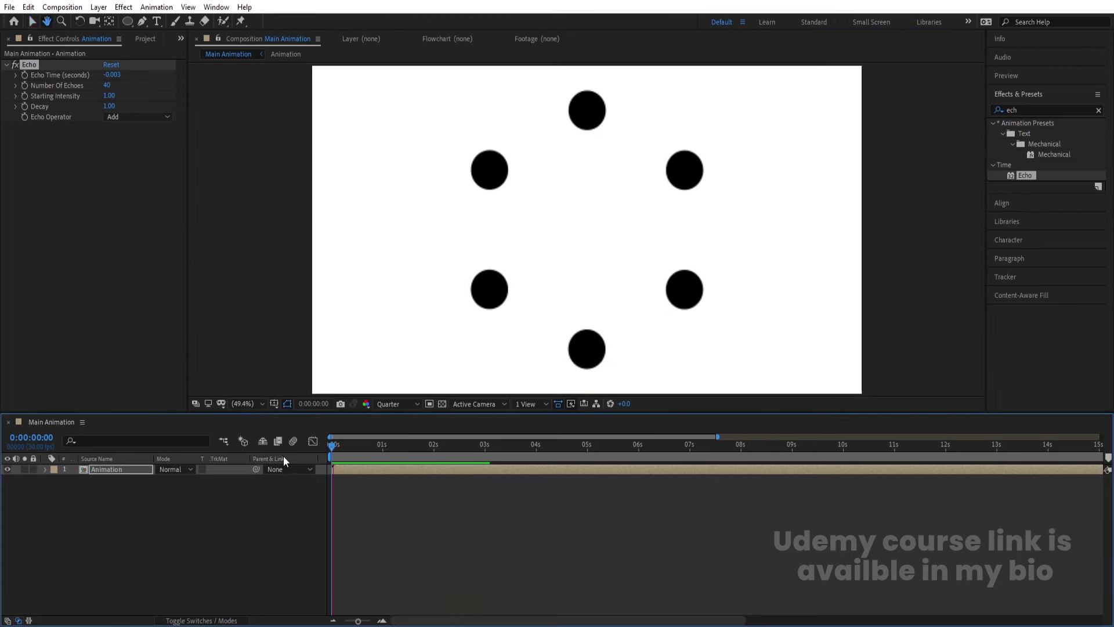
{"action": "key", "text": "space"}
- Keyframe Number Of Echoes at 1 second and again at 3 seconds
{"action": "left_click", "coordinate": [384, 457]}
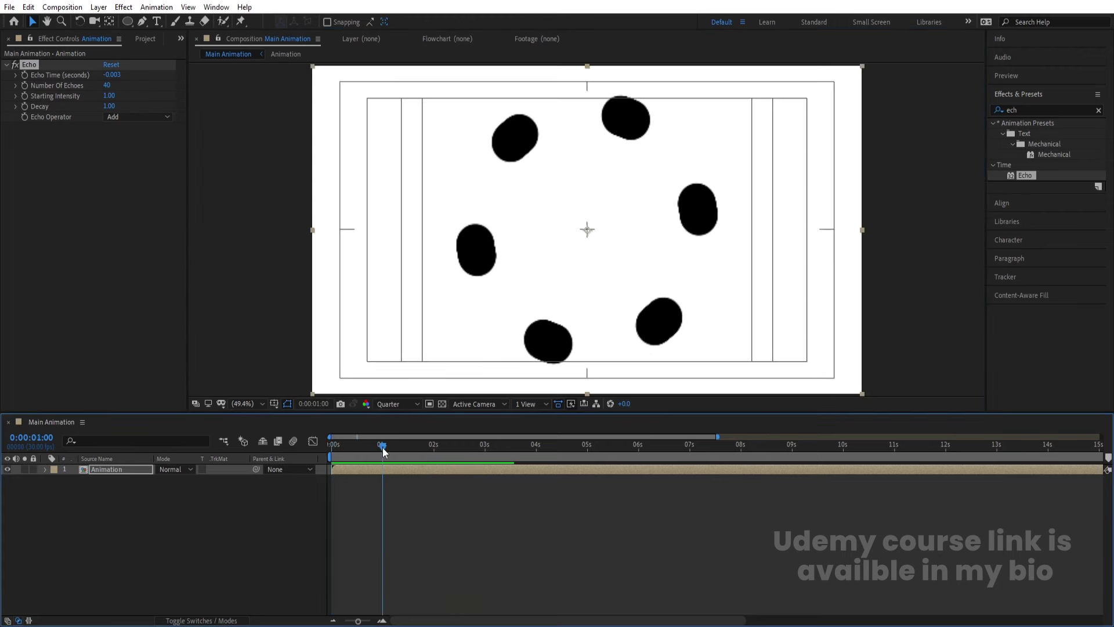
{"action": "left_click", "coordinate": [23, 85]}
{"action": "key", "text": "u"}
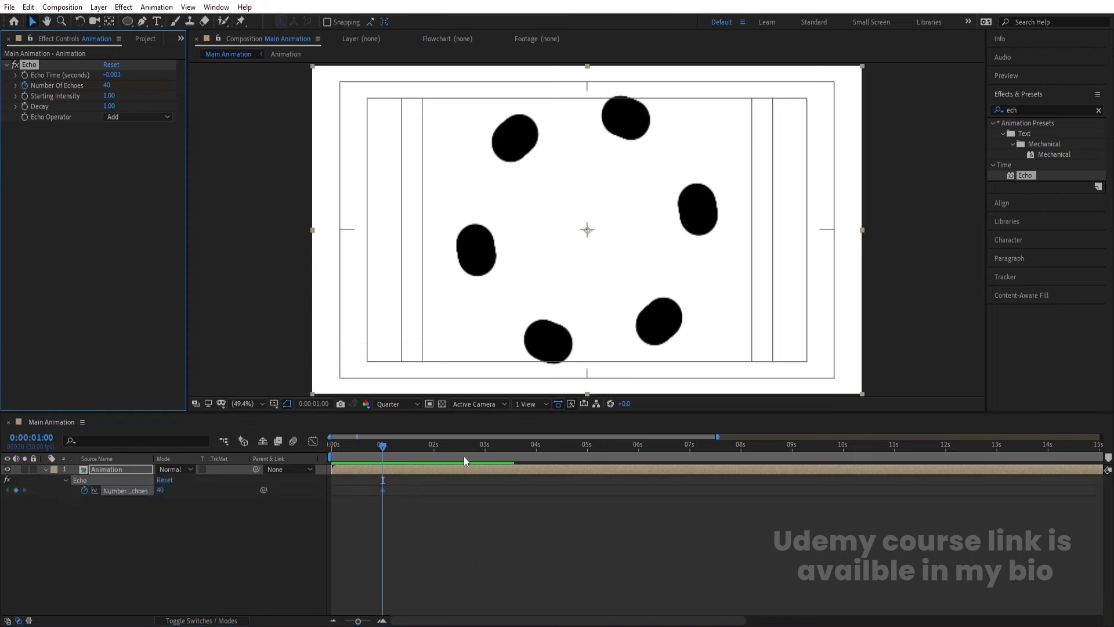
{"action": "left_click", "coordinate": [486, 448]}
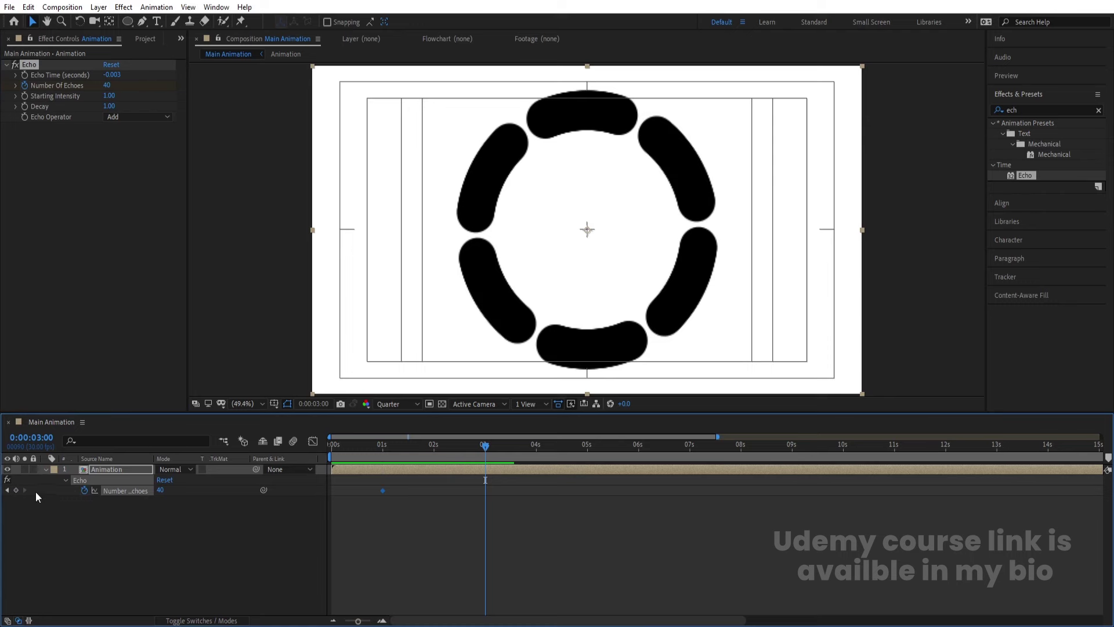
{"action": "left_click", "coordinate": [15, 490]}
- Set Number Of Echoes to 0 at the 1-second keyframe and preview
{"action": "key", "text": "j"}
{"action": "left_click", "coordinate": [160, 492]}
{"action": "type", "text": "0"}
{"action": "key", "text": "Return"}
{"action": "key", "text": "space"}
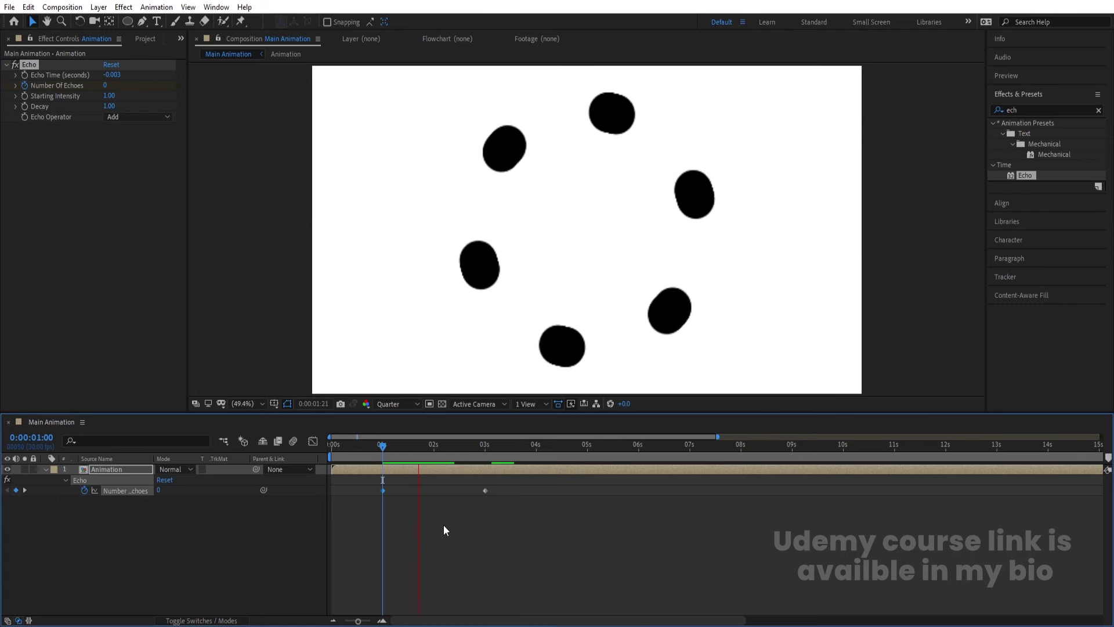
{"action": "key", "text": "space"}
- Move the 40-echo keyframe to about 3:16 and preview the ring forming
{"action": "left_click_drag", "start_coordinate": [518, 449], "coordinate": [514, 449]}
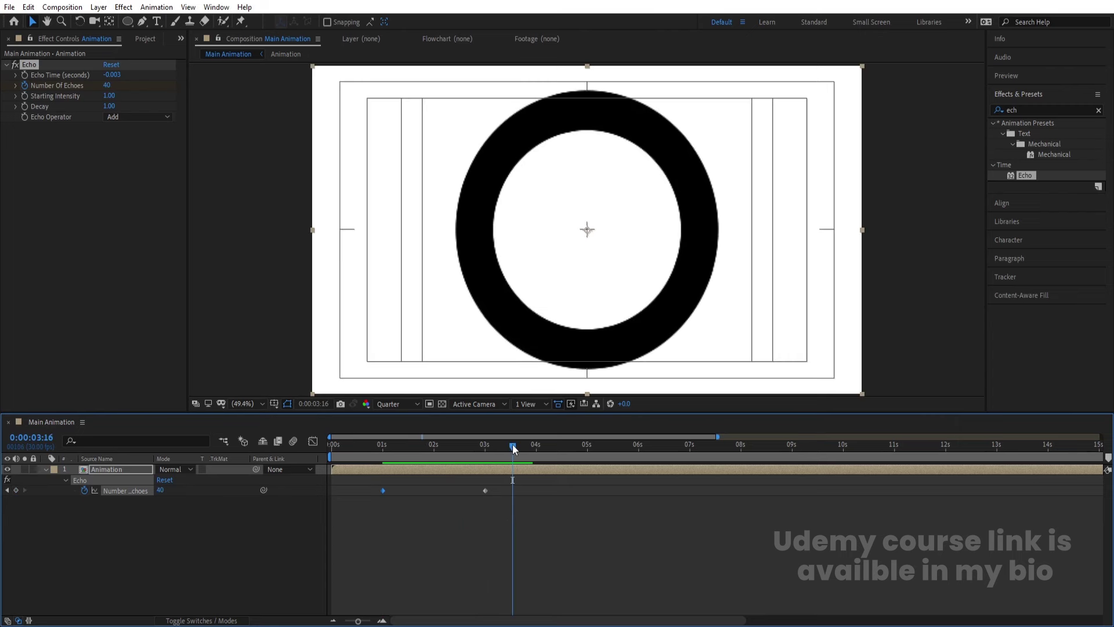
{"action": "left_click_drag", "start_coordinate": [487, 491], "coordinate": [513, 494]}
{"action": "key", "text": "space"}
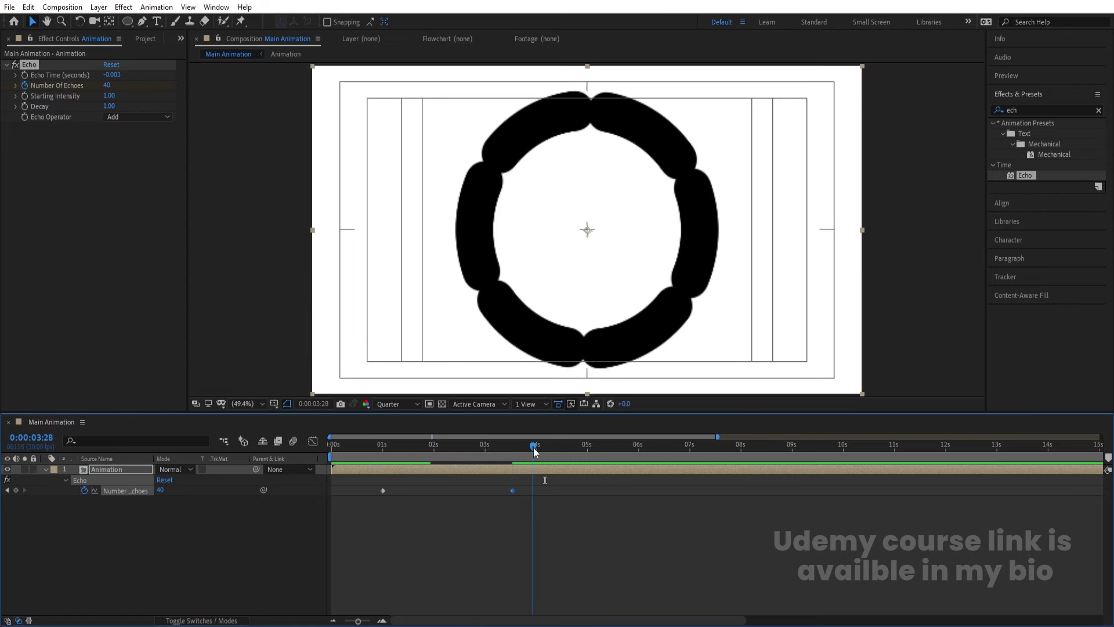
{"action": "left_click", "coordinate": [529, 448]}
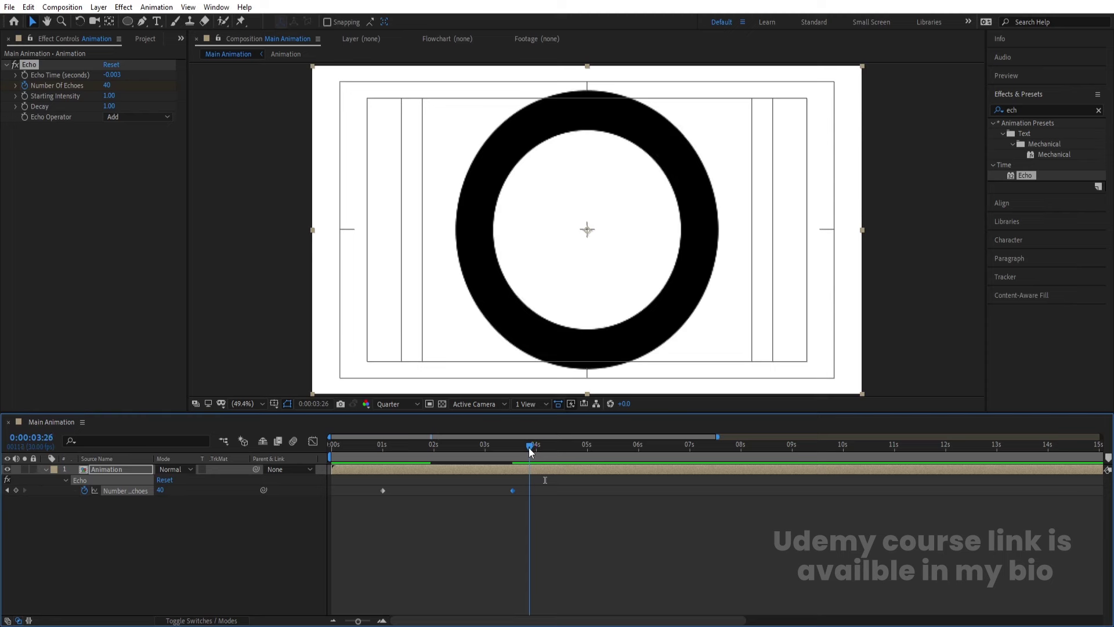
{"action": "left_click", "coordinate": [120, 557]}
{"action": "left_click", "coordinate": [129, 22]}
- Draw a circle inside the ring, centre its anchor, and centre it in the composition
{"action": "left_click_drag", "start_coordinate": [545, 157], "coordinate": [665, 283]}
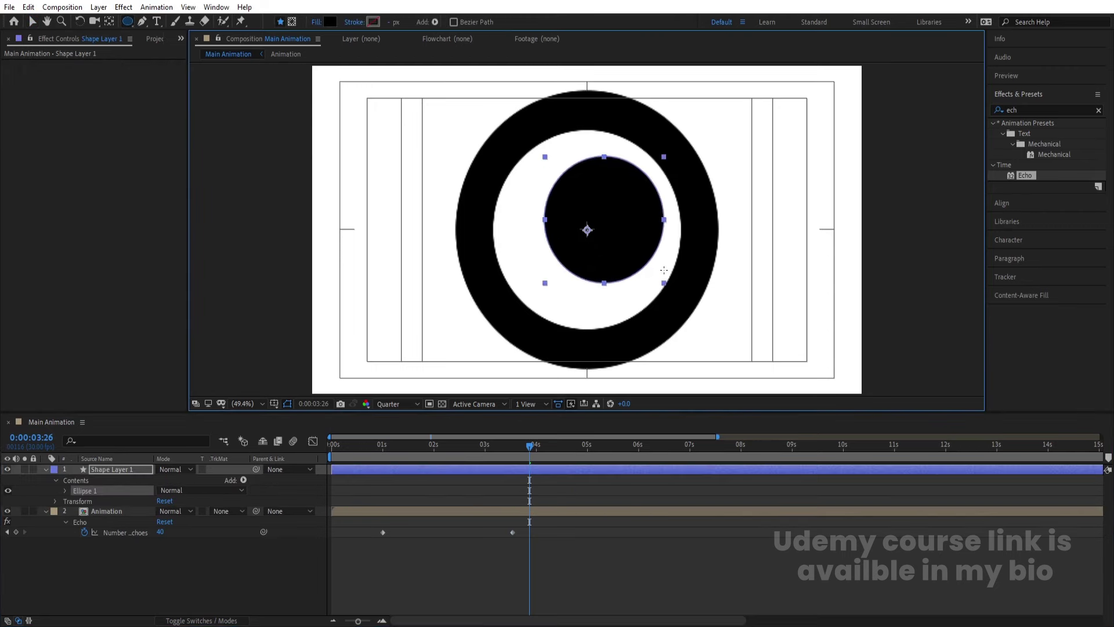
{"action": "left_click", "coordinate": [140, 468]}
{"action": "key", "text": "ctrl+alt+Home"}
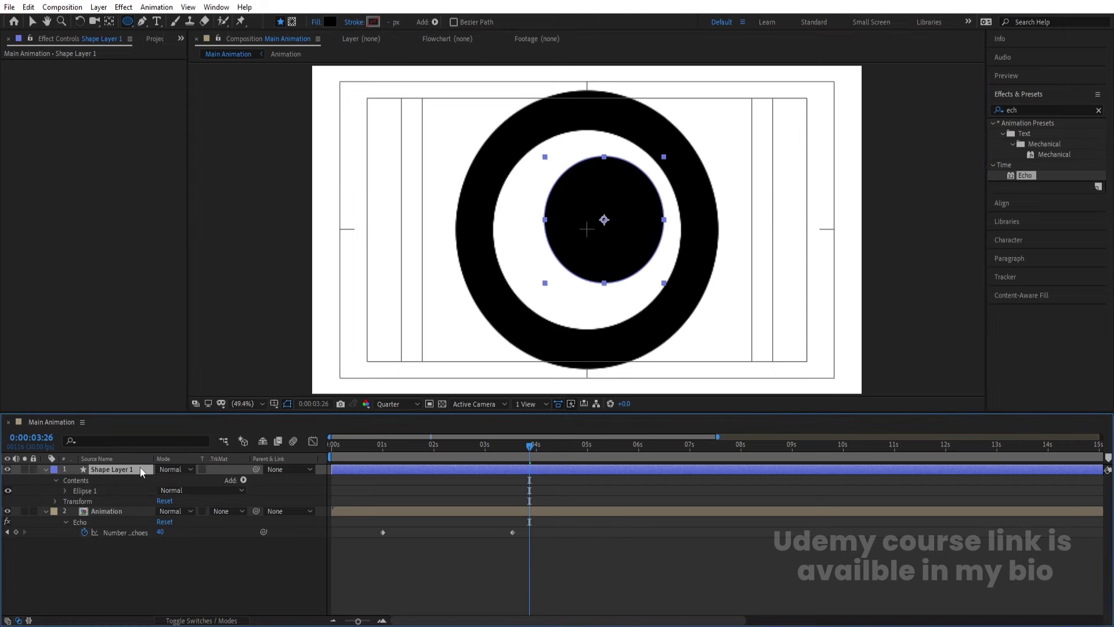
{"action": "left_click", "coordinate": [1015, 204]}
{"action": "left_click", "coordinate": [1020, 144]}
{"action": "left_click", "coordinate": [1079, 144]}
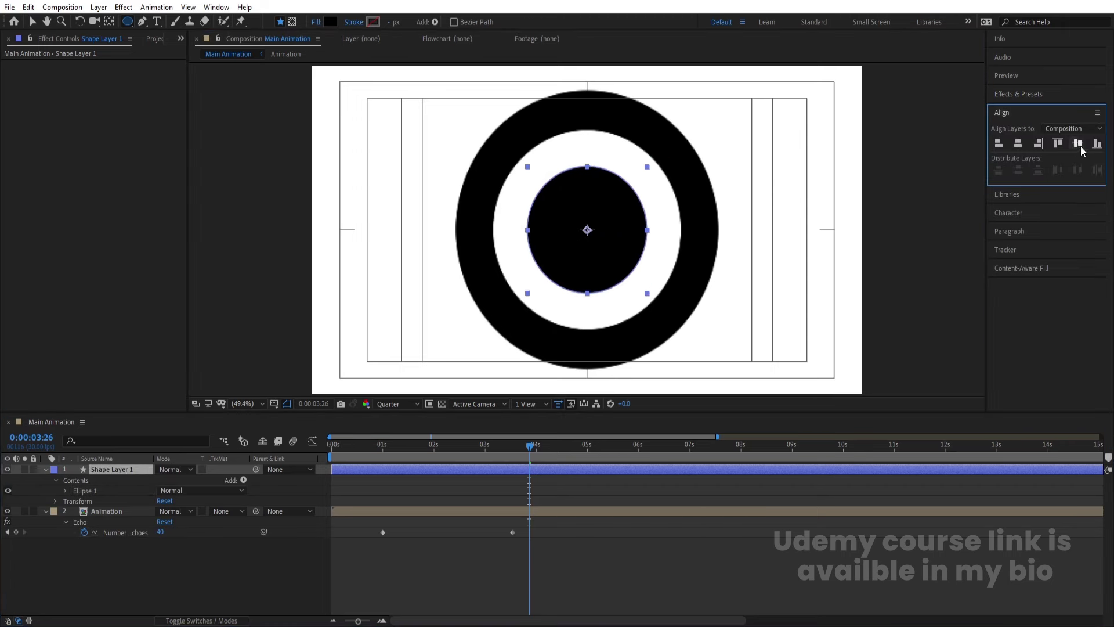
- Fill the circle red and scale it to 220% to cover the ring
{"action": "left_click", "coordinate": [330, 22]}
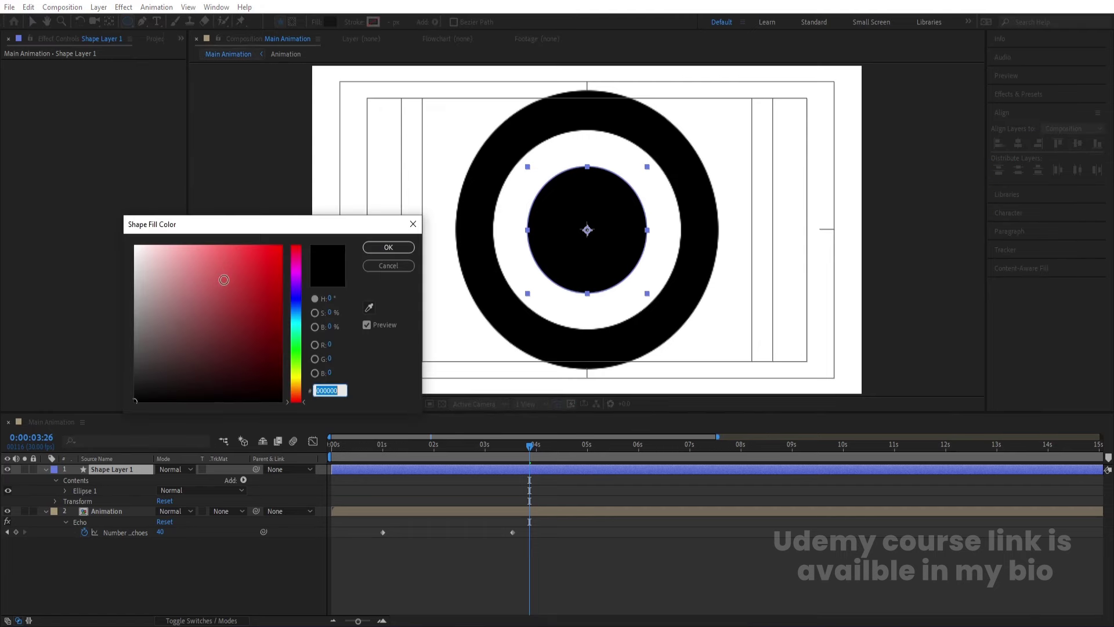
{"action": "left_click_drag", "start_coordinate": [227, 261], "coordinate": [343, 197]}
{"action": "left_click", "coordinate": [387, 248]}
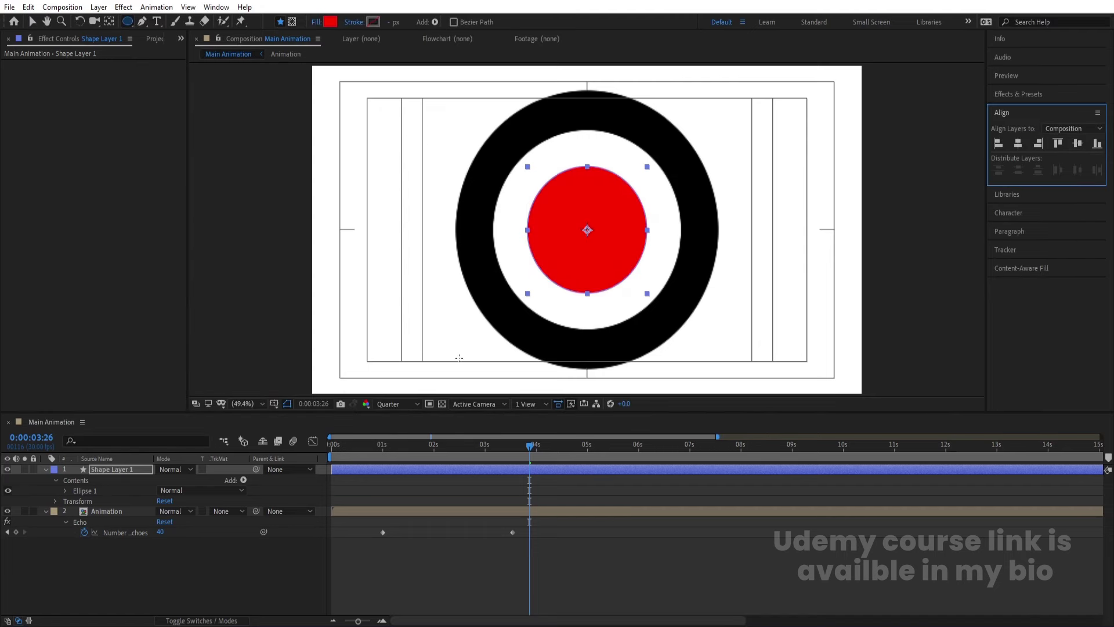
{"action": "left_click", "coordinate": [388, 494]}
{"action": "left_click", "coordinate": [113, 468]}
{"action": "key", "text": "s"}
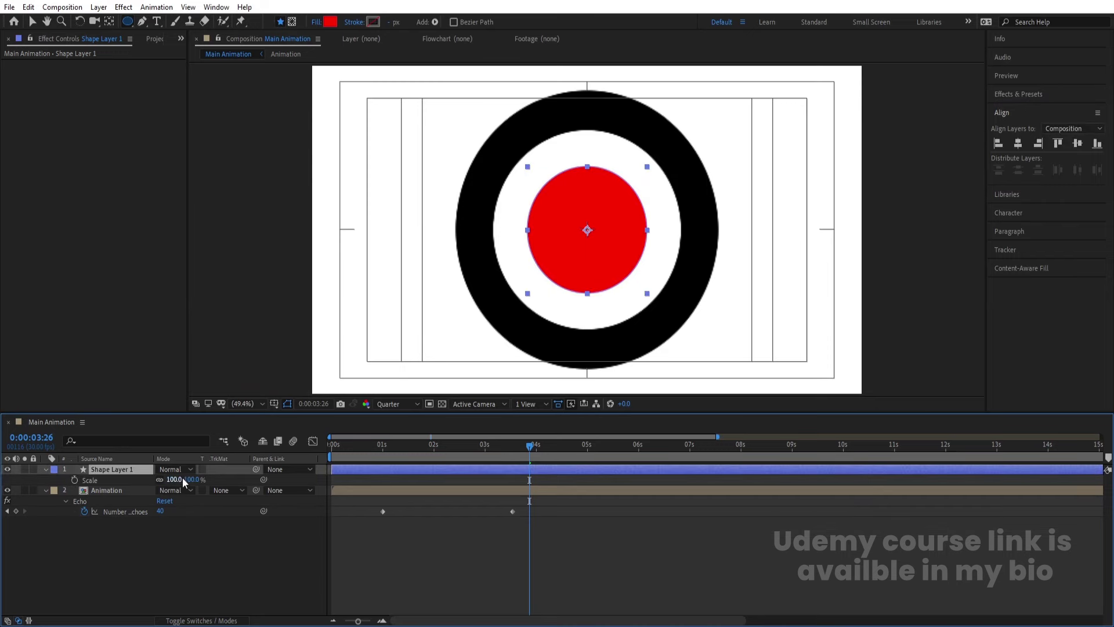
{"action": "left_click_drag", "start_coordinate": [175, 479], "coordinate": [235, 466]}
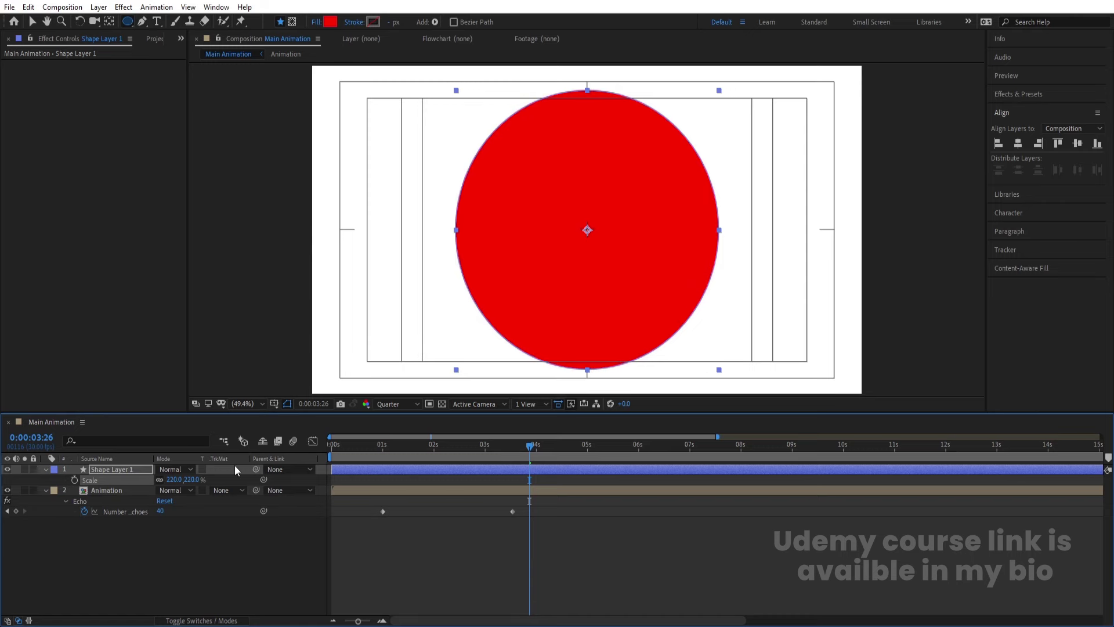
- Duplicate Shape Layer 1 to create Shape Layer 2
{"action": "left_click", "coordinate": [235, 569]}
{"action": "left_click", "coordinate": [117, 475]}
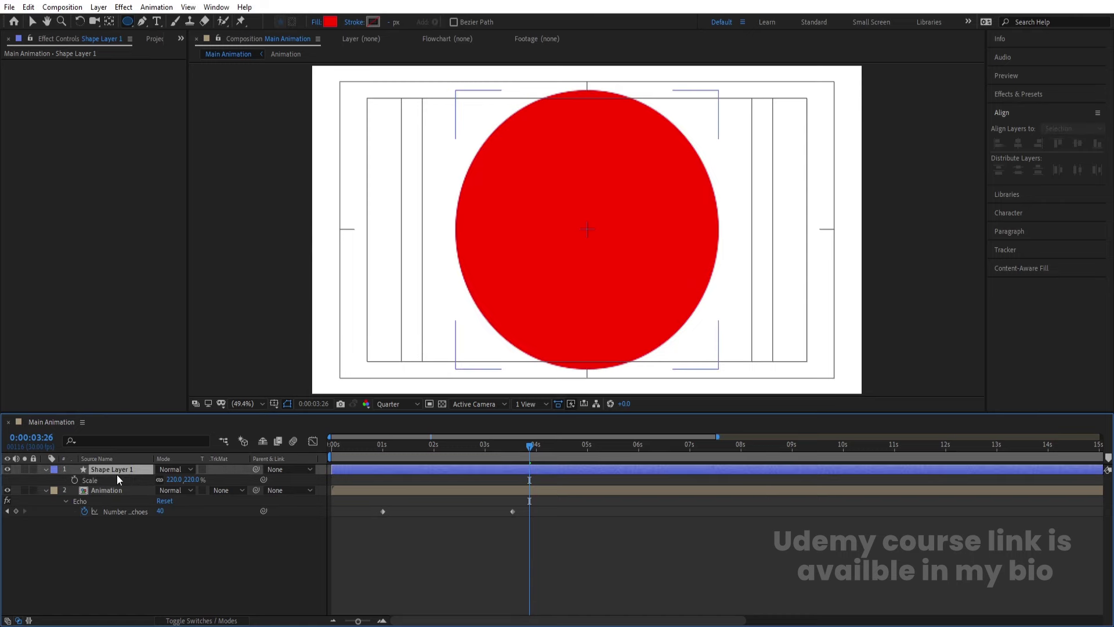
{"action": "key", "text": "ctrl+d"}
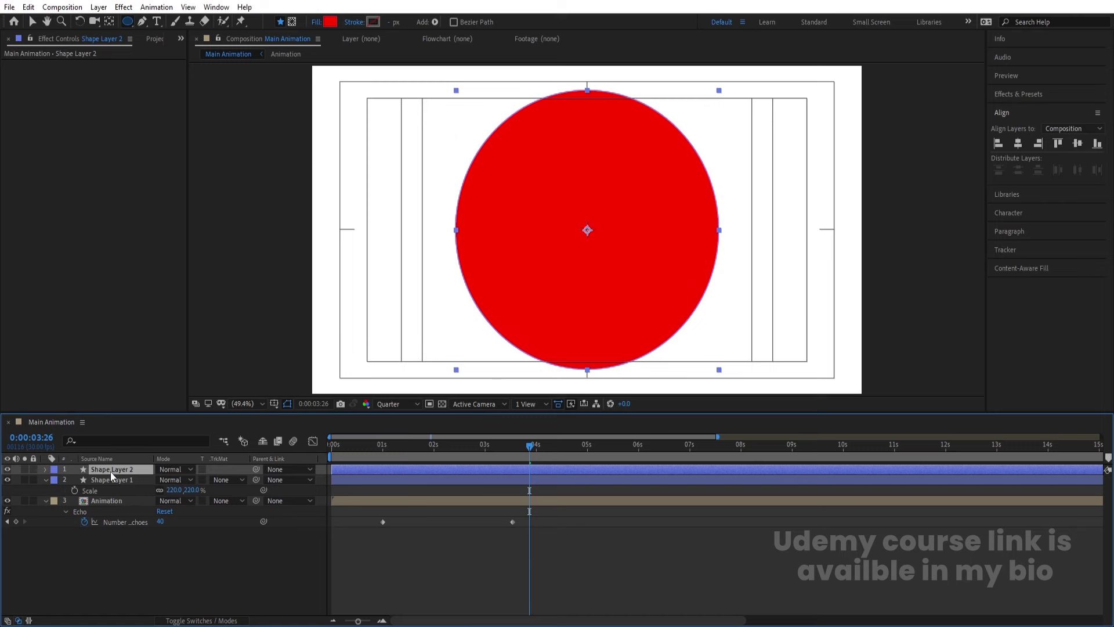
{"action": "key", "text": "Return"}
- Name the duplicate 'reff' and hide it, then fill Shape Layer 1 black
{"action": "type", "text": "reff"}
{"action": "key", "text": "Return"}
{"action": "left_click", "coordinate": [7, 470]}
{"action": "left_click", "coordinate": [109, 477]}
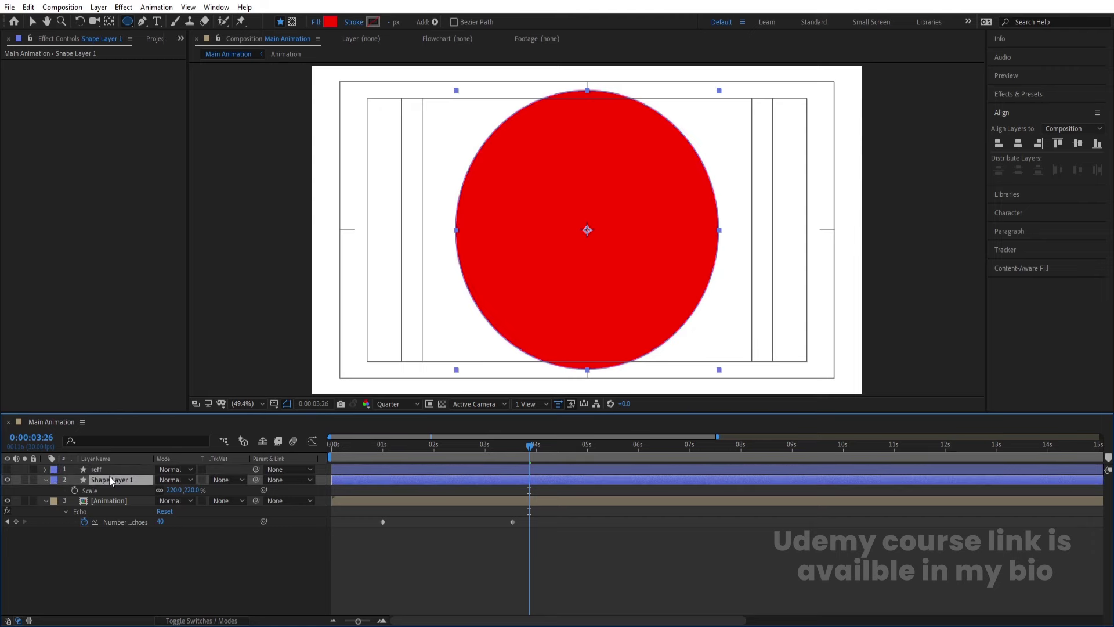
{"action": "left_click", "coordinate": [330, 21]}
{"action": "left_click_drag", "start_coordinate": [193, 327], "coordinate": [76, 483]}
{"action": "key", "text": "Return"}
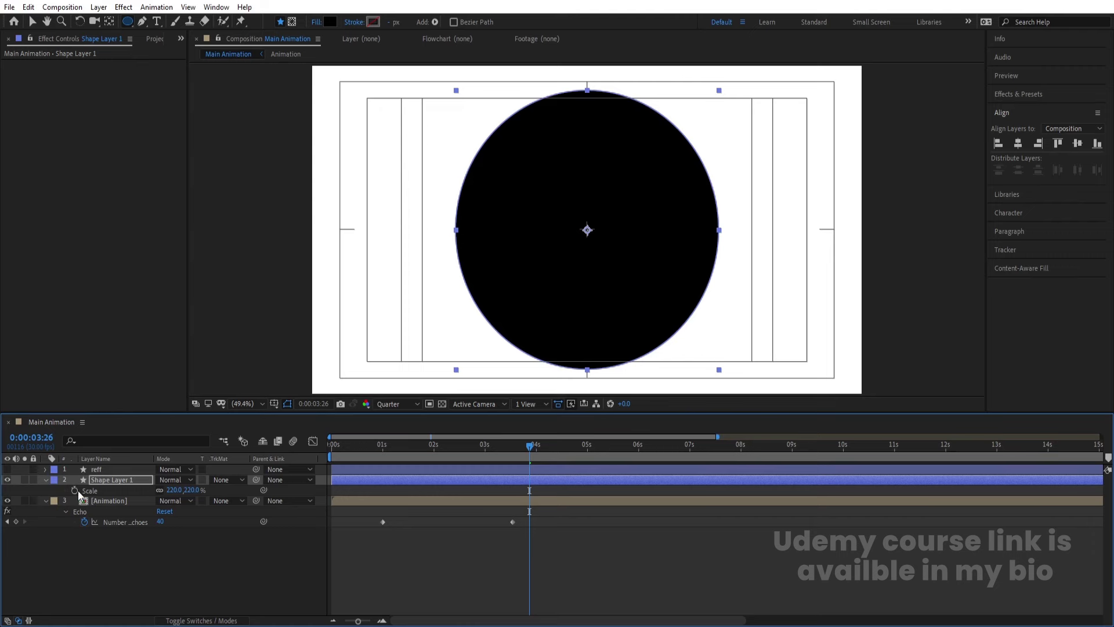
- Keyframe the circle's Scale from 0% at 2 seconds up to 220%, then preview
{"action": "left_click", "coordinate": [74, 490]}
{"action": "left_click_drag", "start_coordinate": [508, 447], "coordinate": [436, 453]}
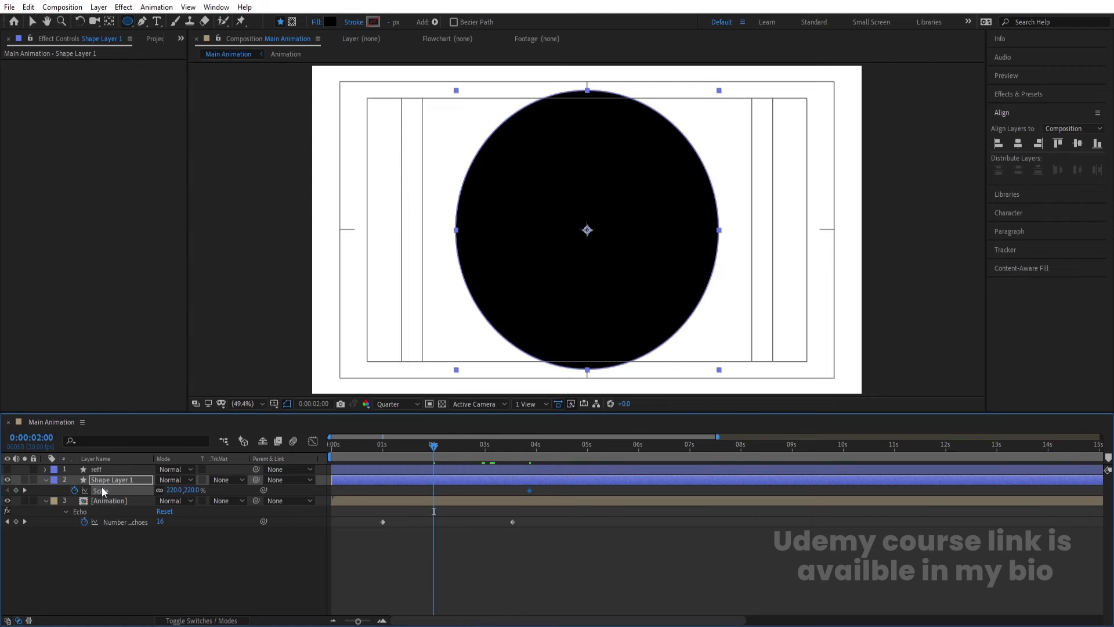
{"action": "left_click", "coordinate": [170, 490]}
{"action": "type", "text": "0"}
{"action": "key", "text": "Return"}
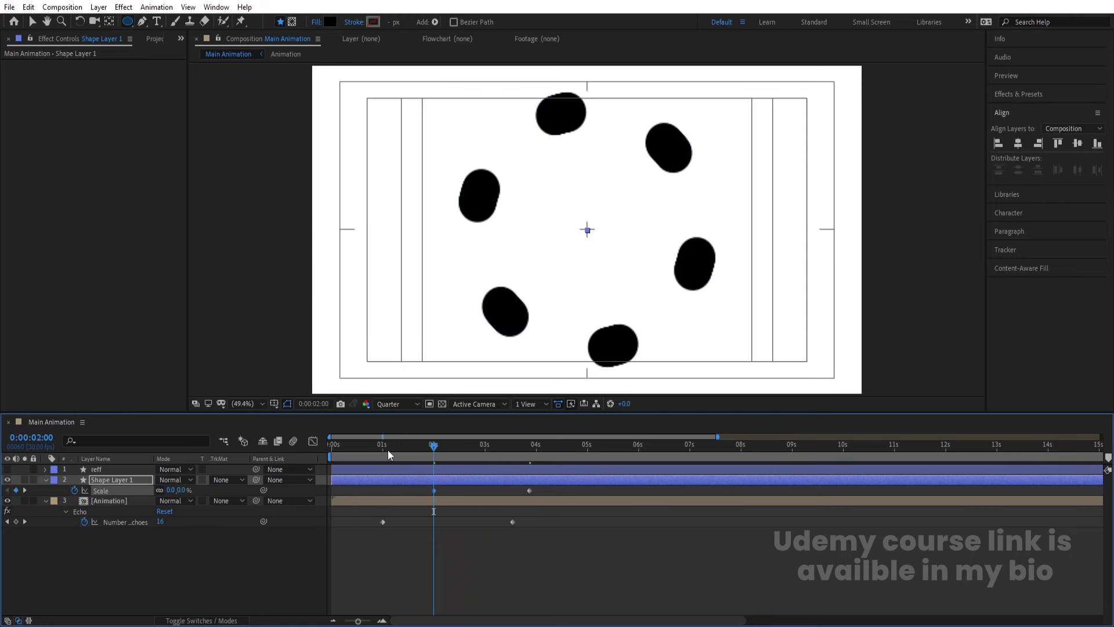
{"action": "left_click_drag", "start_coordinate": [389, 450], "coordinate": [295, 451]}
{"action": "key", "text": "space"}
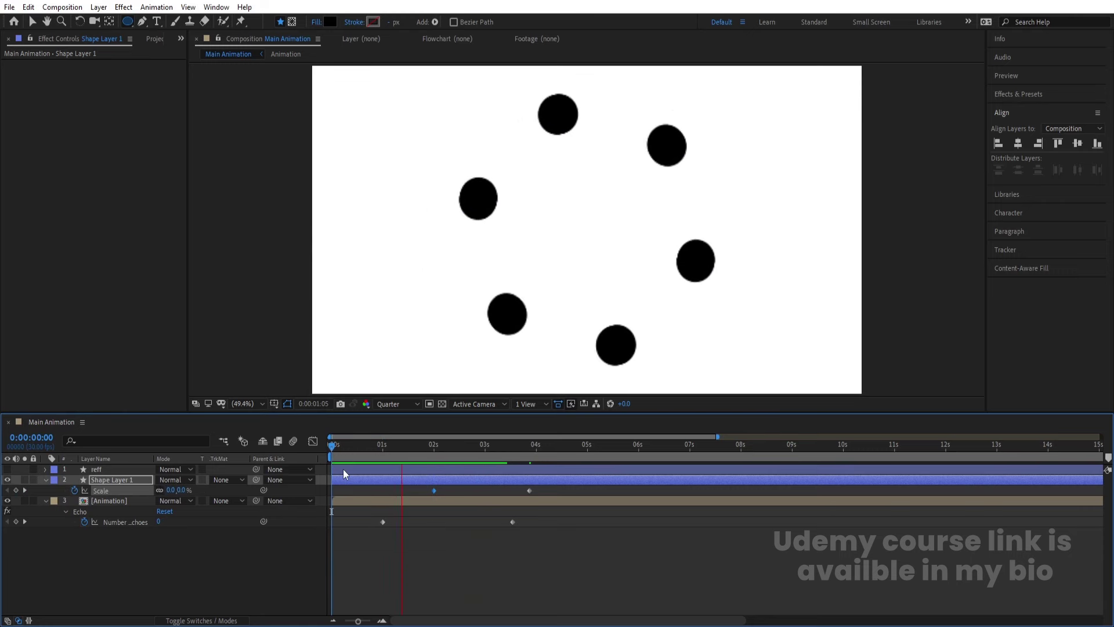
{"action": "key", "text": "space"}
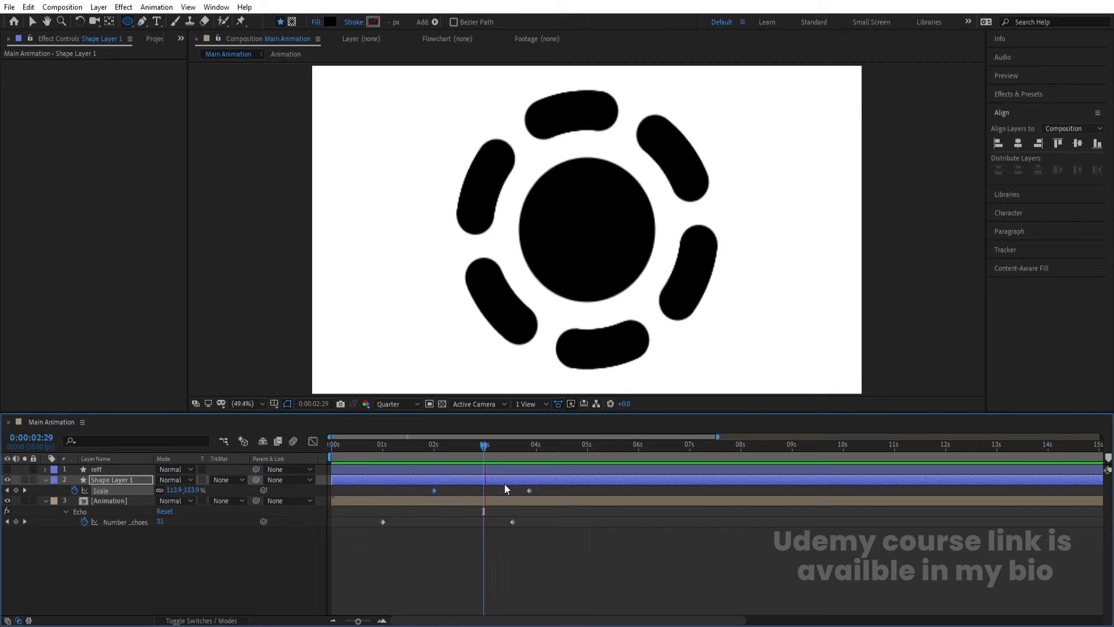
{"action": "key", "text": "space"}
{"action": "key", "text": "space"}
{"action": "left_click_drag", "start_coordinate": [515, 450], "coordinate": [537, 477]}
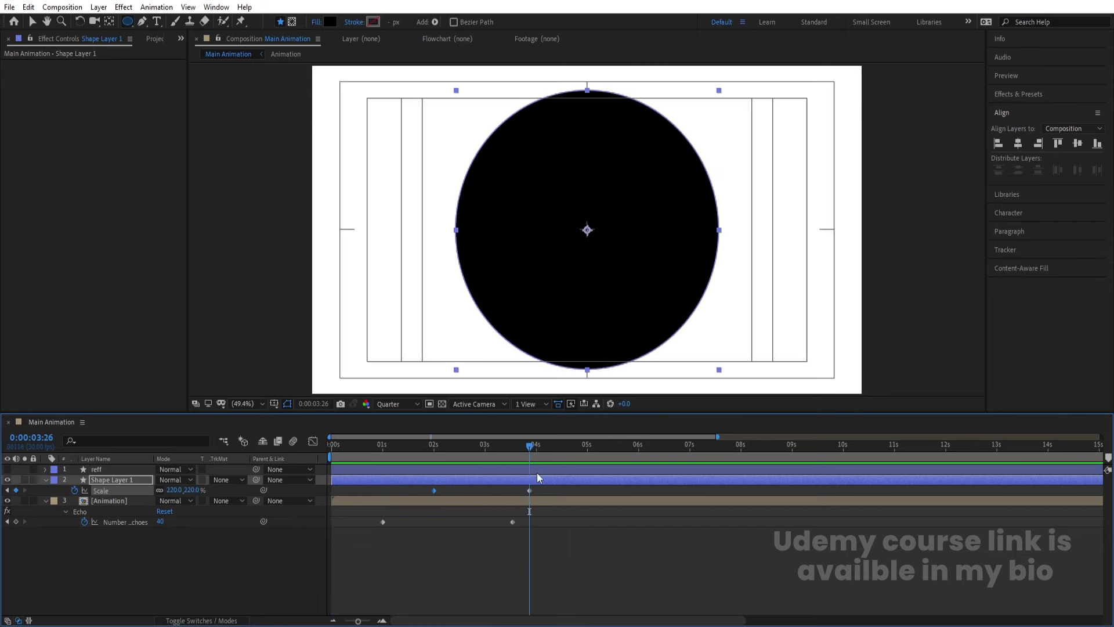
- Reduce the final Scale keyframe to 158%
{"action": "left_click_drag", "start_coordinate": [181, 489], "coordinate": [138, 491]}
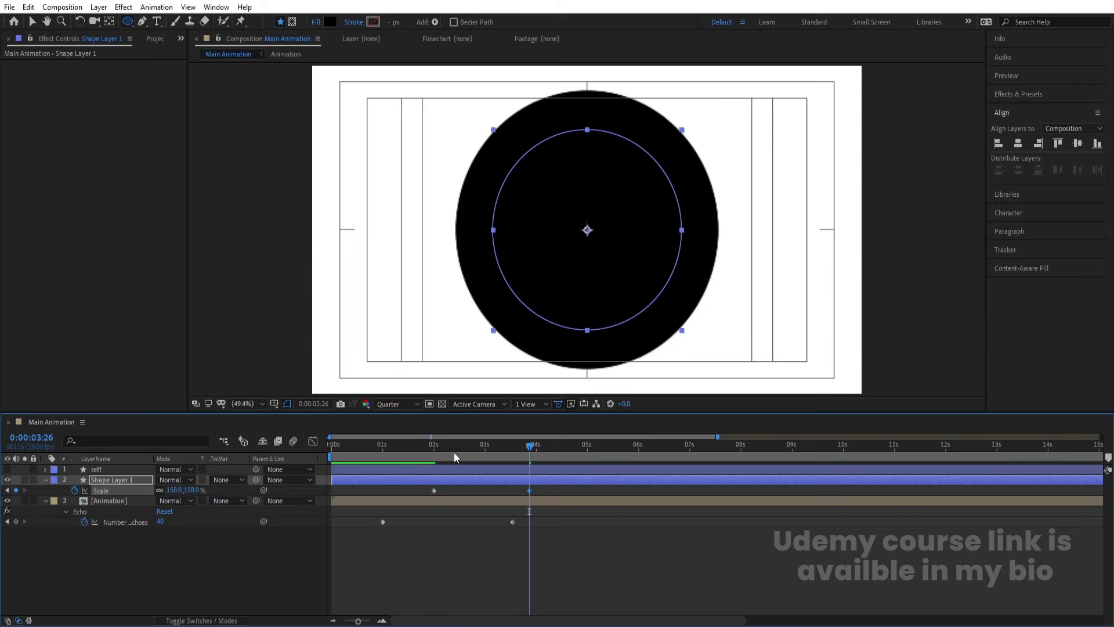
{"action": "left_click", "coordinate": [432, 454]}
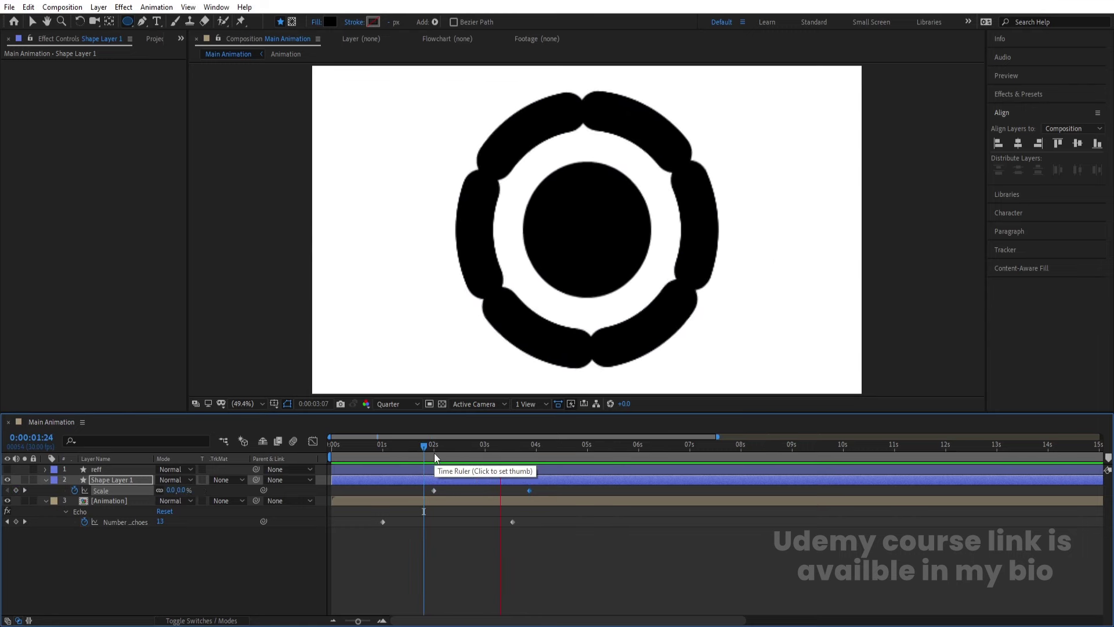
{"action": "left_click", "coordinate": [528, 448]}
{"action": "left_click_drag", "start_coordinate": [526, 448], "coordinate": [528, 448]}
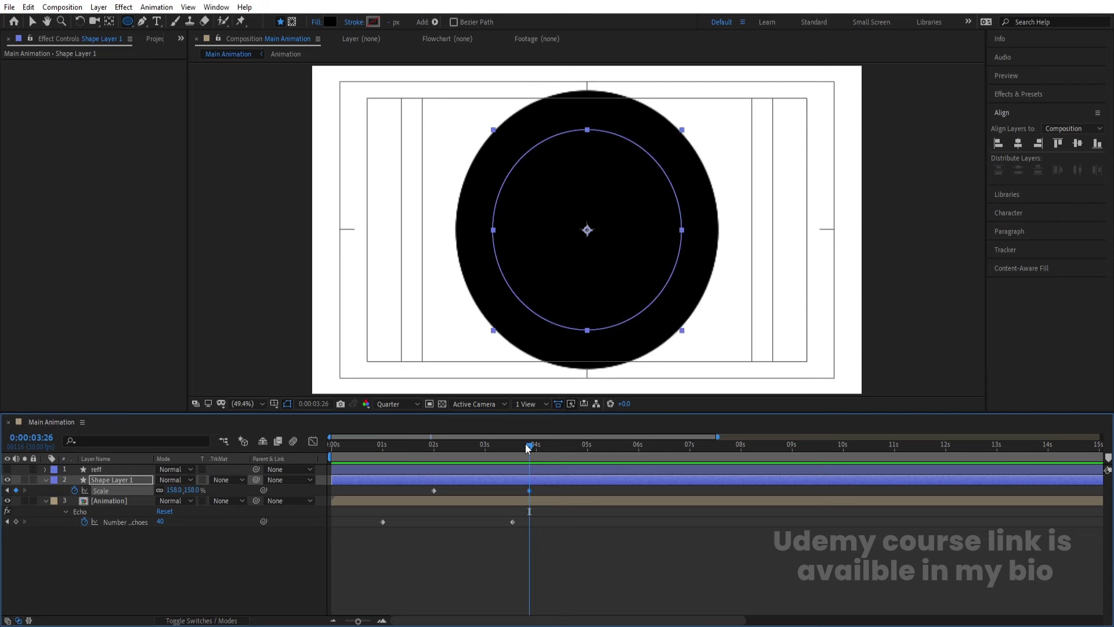
- Apply Easy Ease to both Scale keyframes and preview the eased animation
{"action": "left_click_drag", "start_coordinate": [559, 489], "coordinate": [426, 468]}
{"action": "key", "text": "F9"}
{"action": "left_click", "coordinate": [417, 447]}
{"action": "left_click_drag", "start_coordinate": [417, 447], "coordinate": [272, 450]}
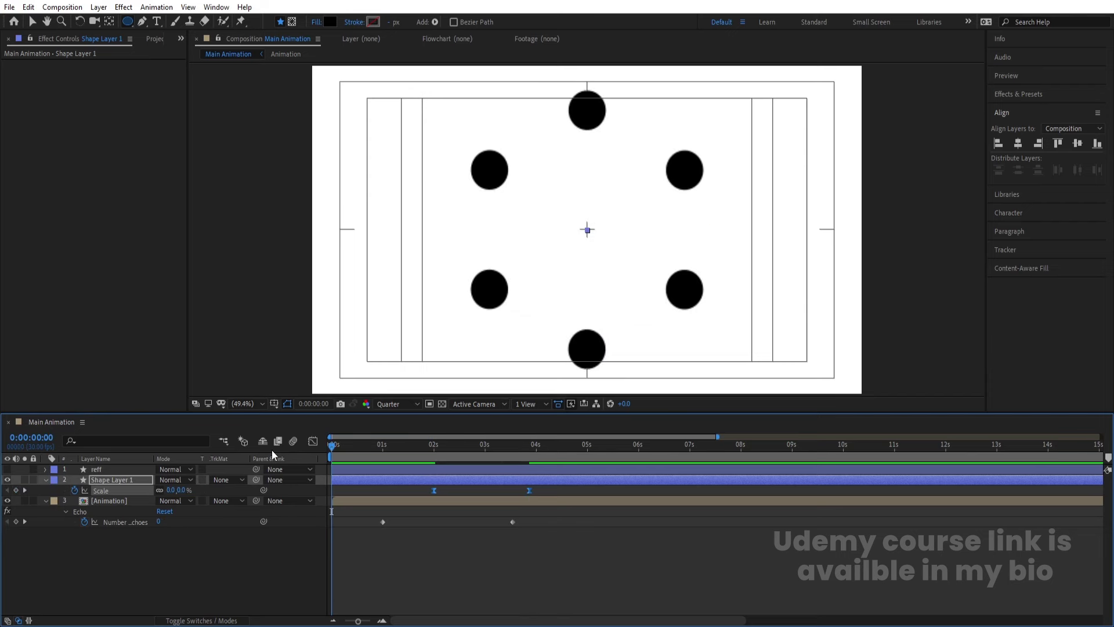
{"action": "key", "text": "space"}
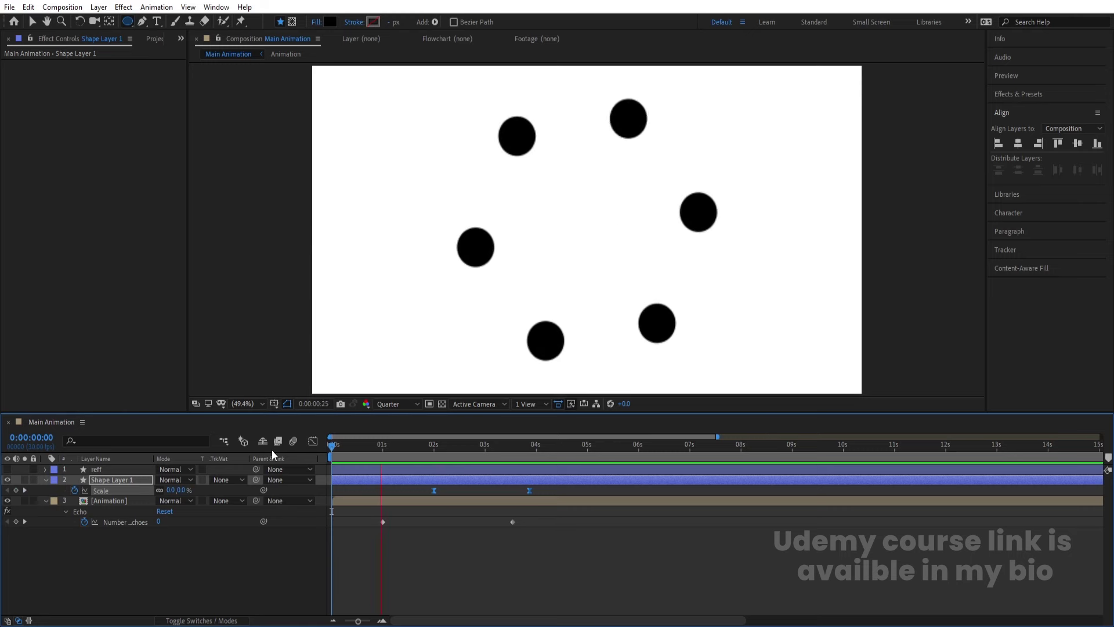
{"action": "key", "text": "space"}
{"action": "key", "text": "space"}
{"action": "key", "text": "space"}
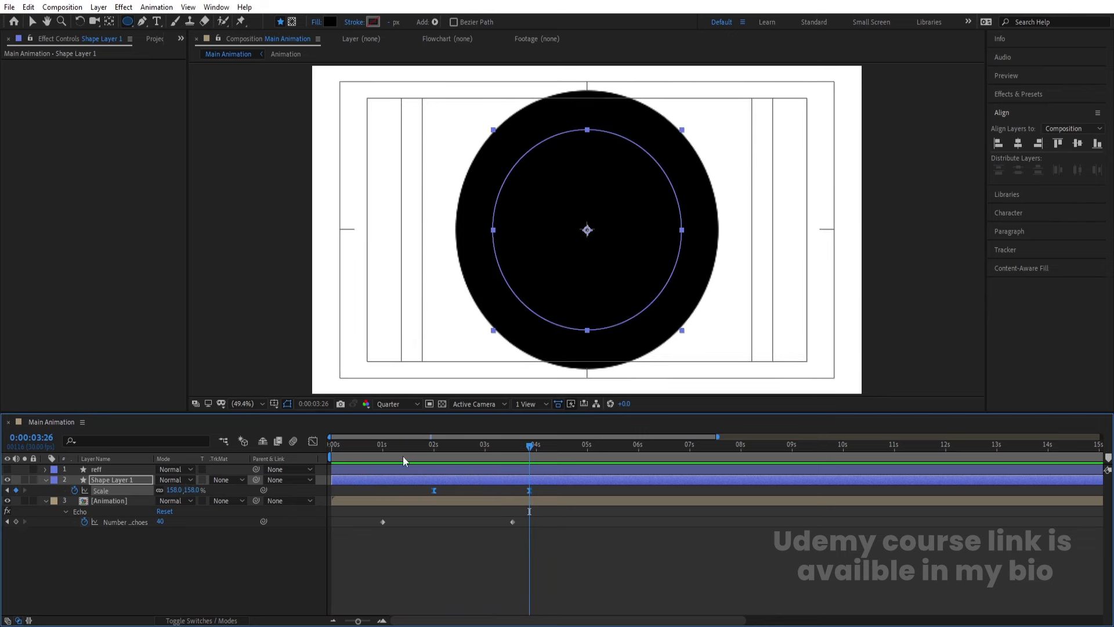
{"action": "left_click", "coordinate": [427, 541]}
{"action": "key", "text": "Home"}
{"action": "key", "text": "space"}
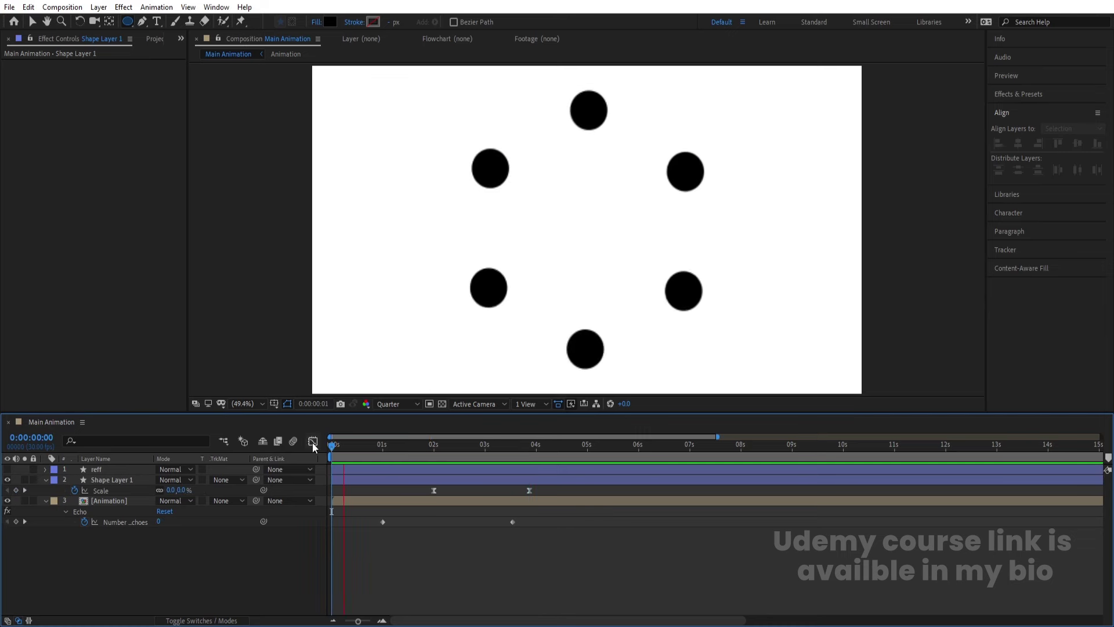
- Pre-compose Shape Layer 1 and Animation into a precomp named Main
{"action": "key", "text": "space"}
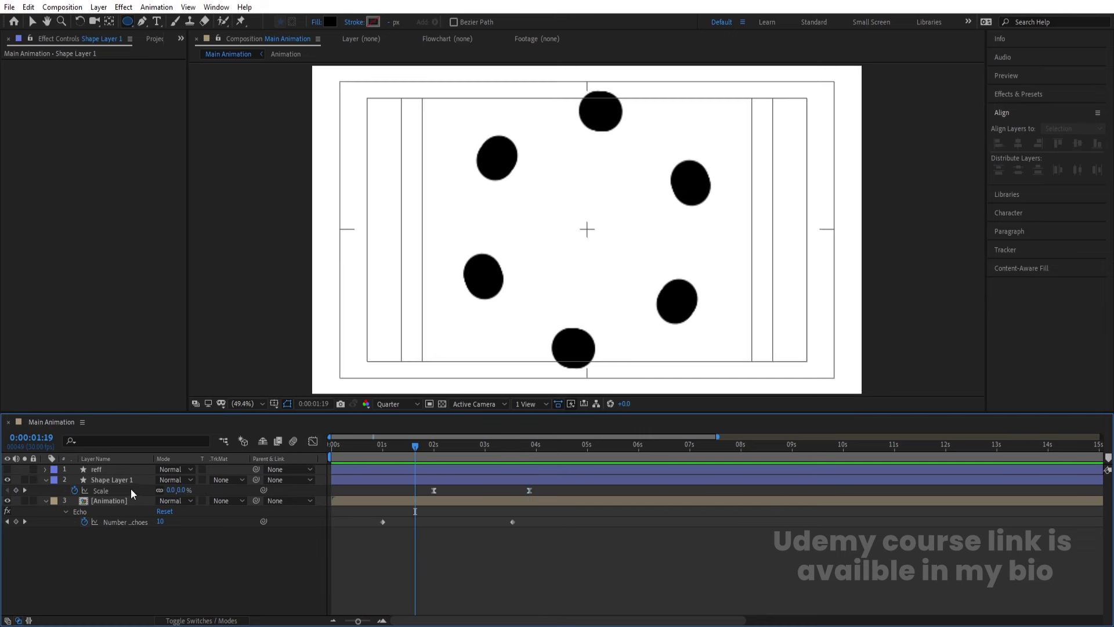
{"action": "left_click", "coordinate": [125, 499]}
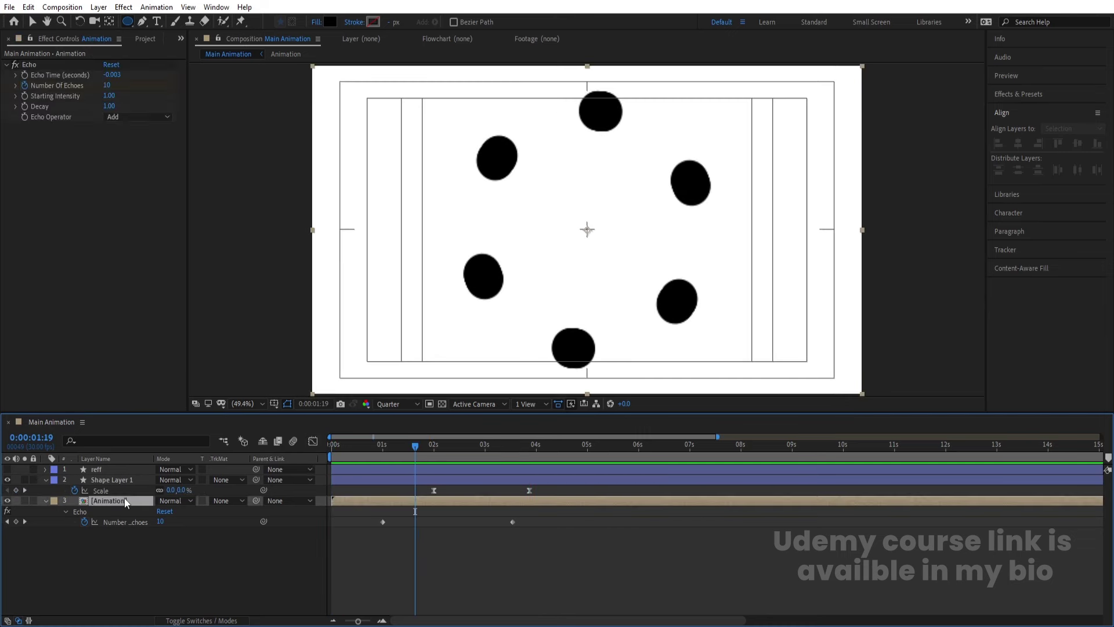
{"action": "left_click", "coordinate": [110, 480], "text": "ctrl"}
{"action": "key", "text": "ctrl+shift+c"}
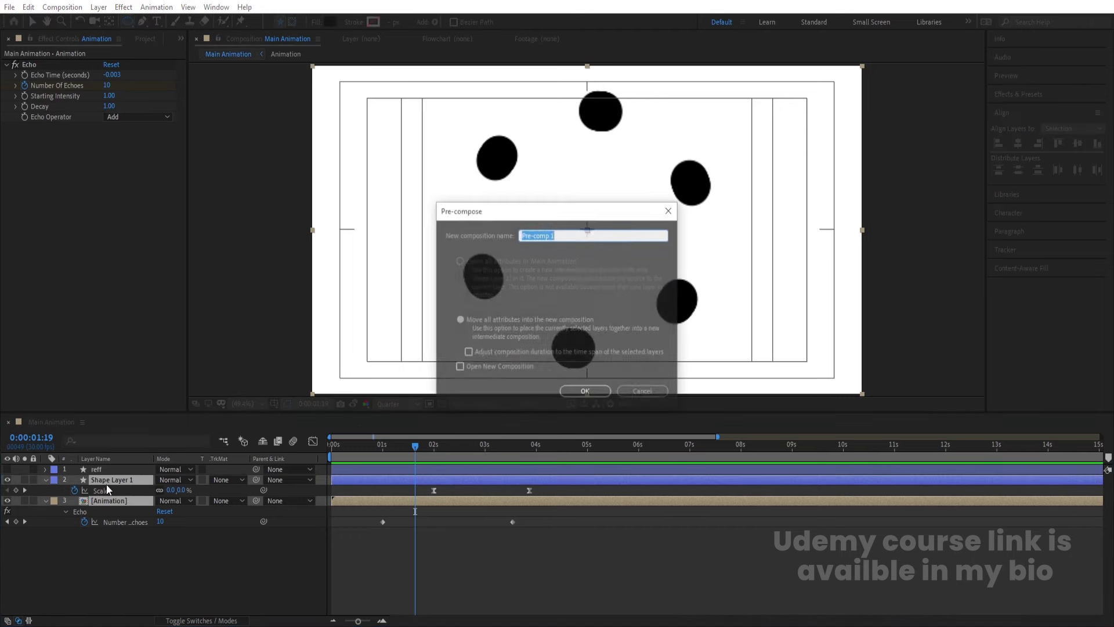
{"action": "type", "text": "Main"}
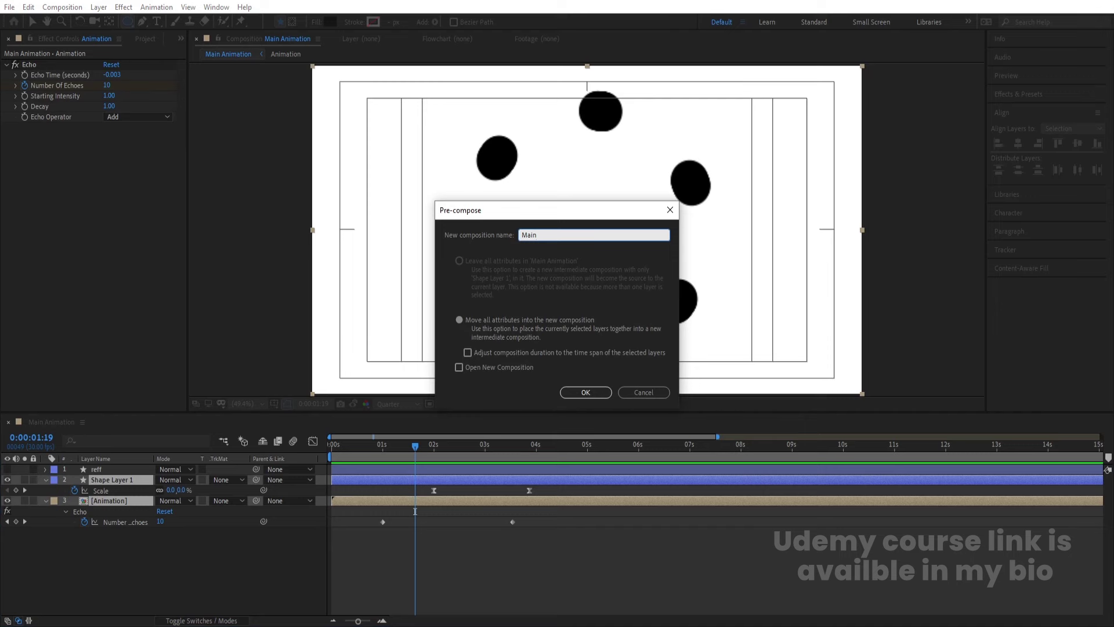
{"action": "key", "text": "Return"}
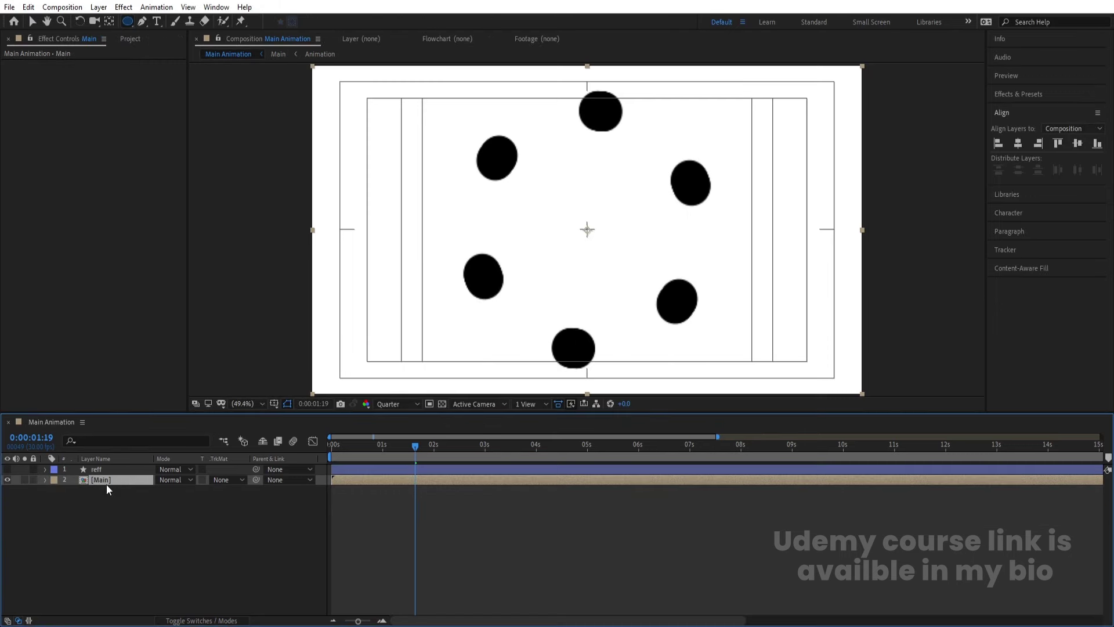
- Preview the animation inside Main, then return to Main Animation
{"action": "double_click", "coordinate": [405, 480]}
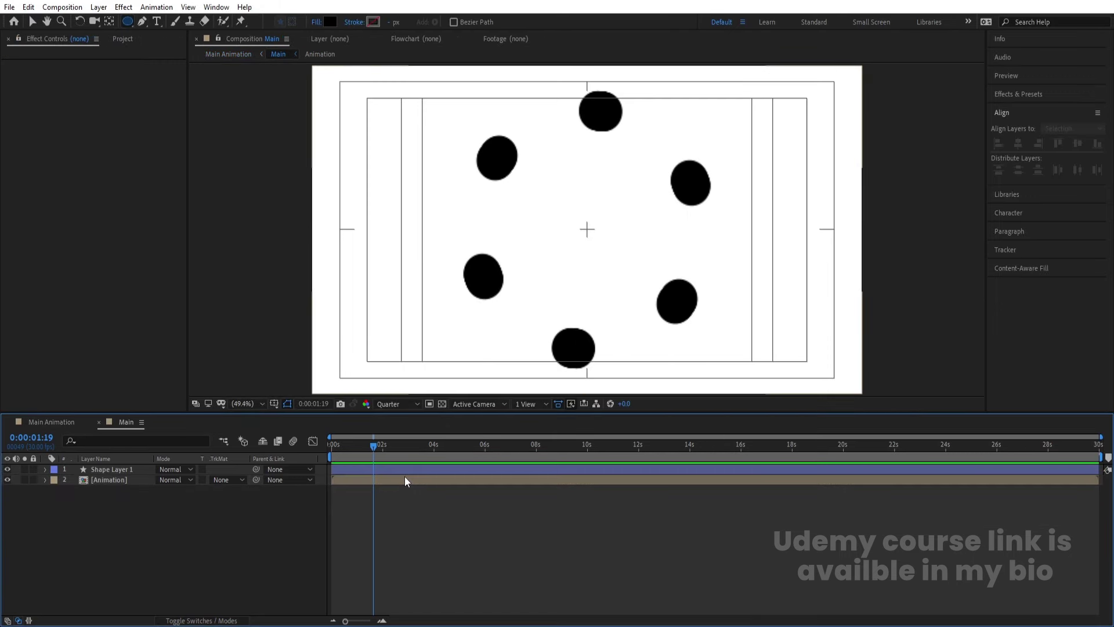
{"action": "key", "text": "u"}
{"action": "key", "text": "space"}
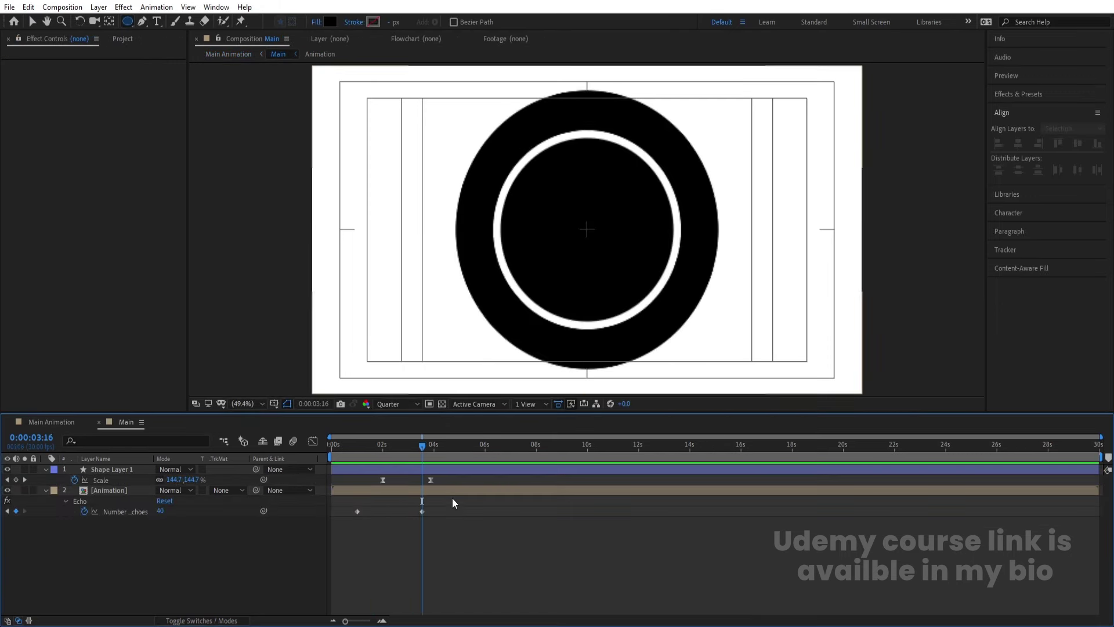
{"action": "key", "text": "space"}
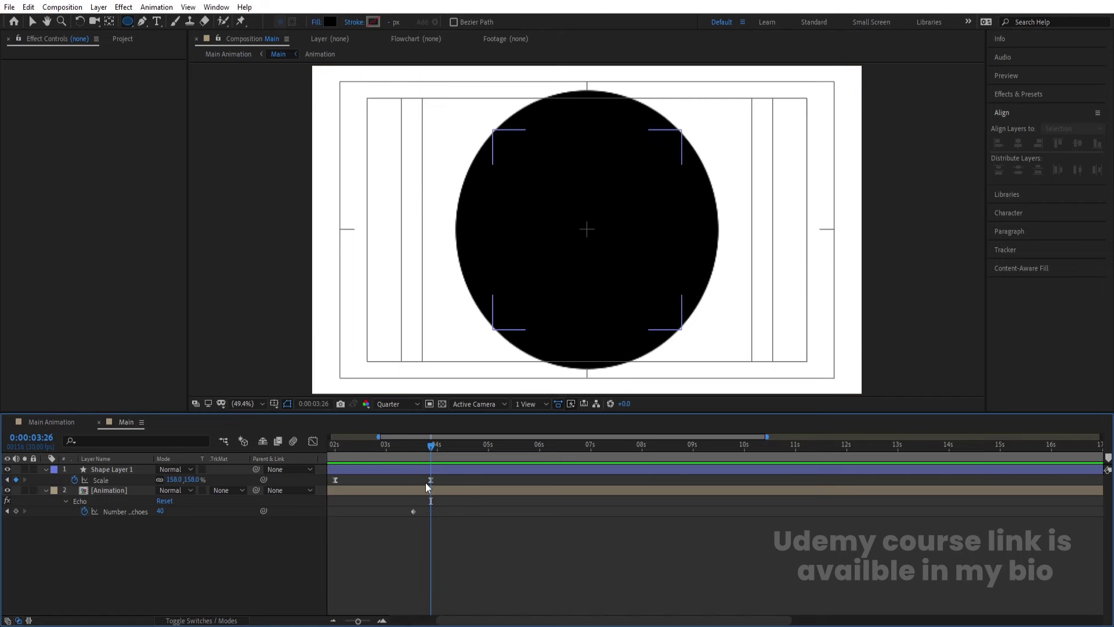
{"action": "key", "text": "equal"}
{"action": "key", "text": "equal"}
{"action": "key", "text": "equal"}
{"action": "left_click_drag", "start_coordinate": [439, 453], "coordinate": [430, 451]}
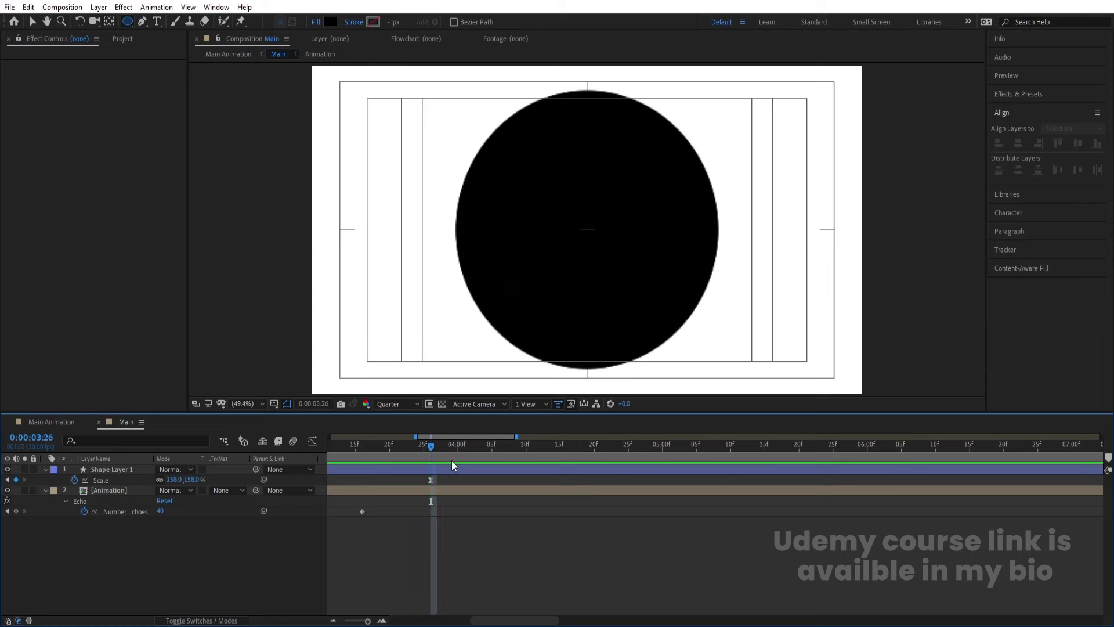
{"action": "left_click", "coordinate": [58, 422]}
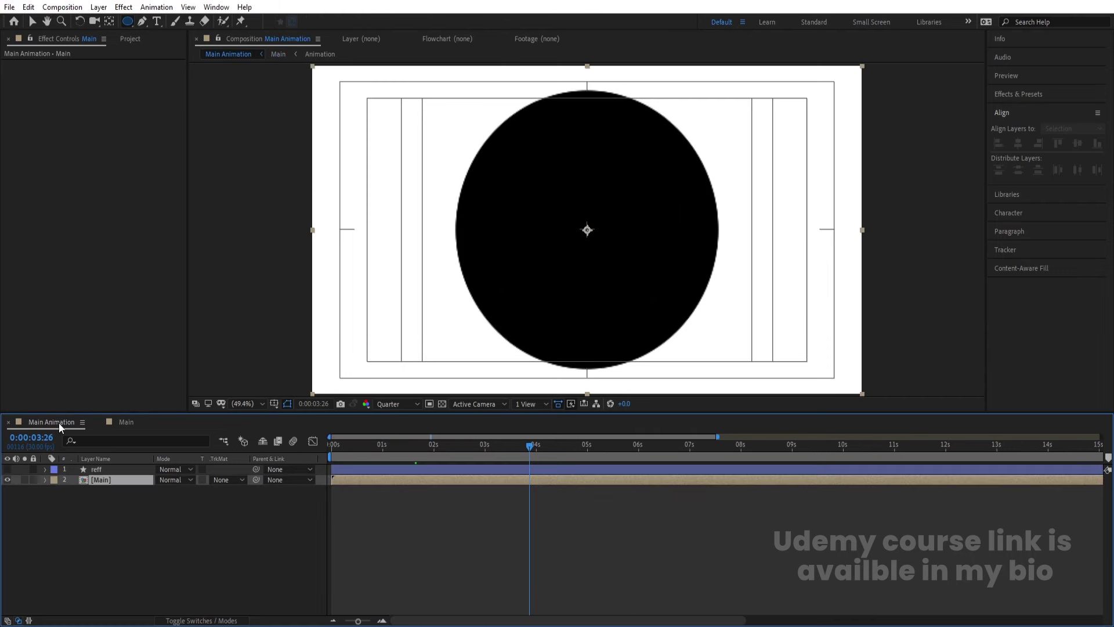
- Add Position and Scale keyframes to the Main layer
{"action": "left_click", "coordinate": [100, 511]}
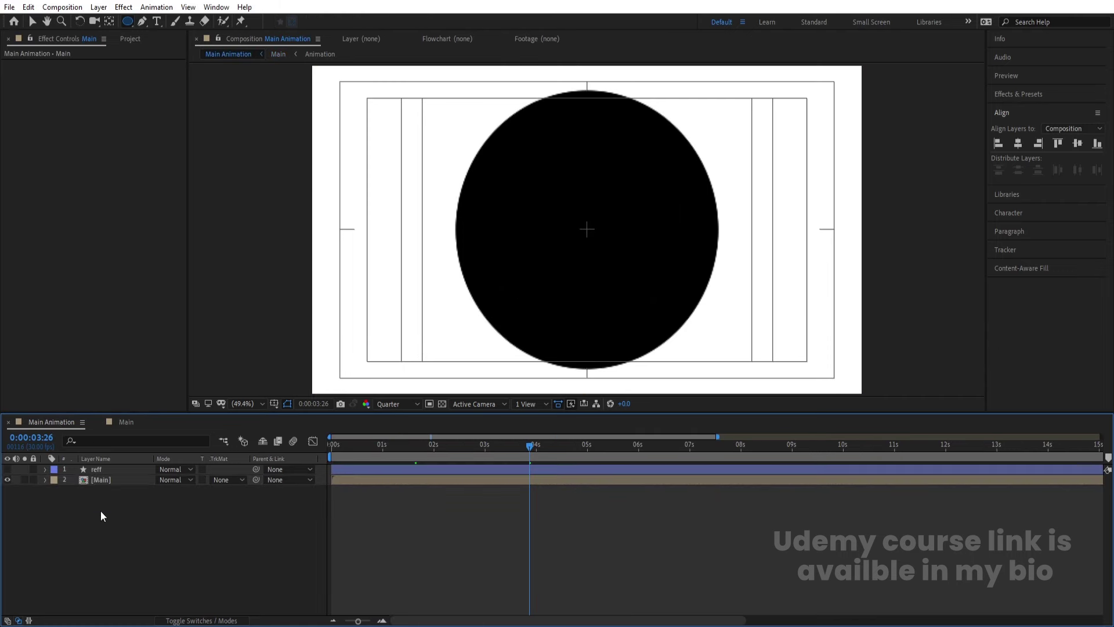
{"action": "left_click", "coordinate": [109, 482]}
{"action": "key", "text": "p"}
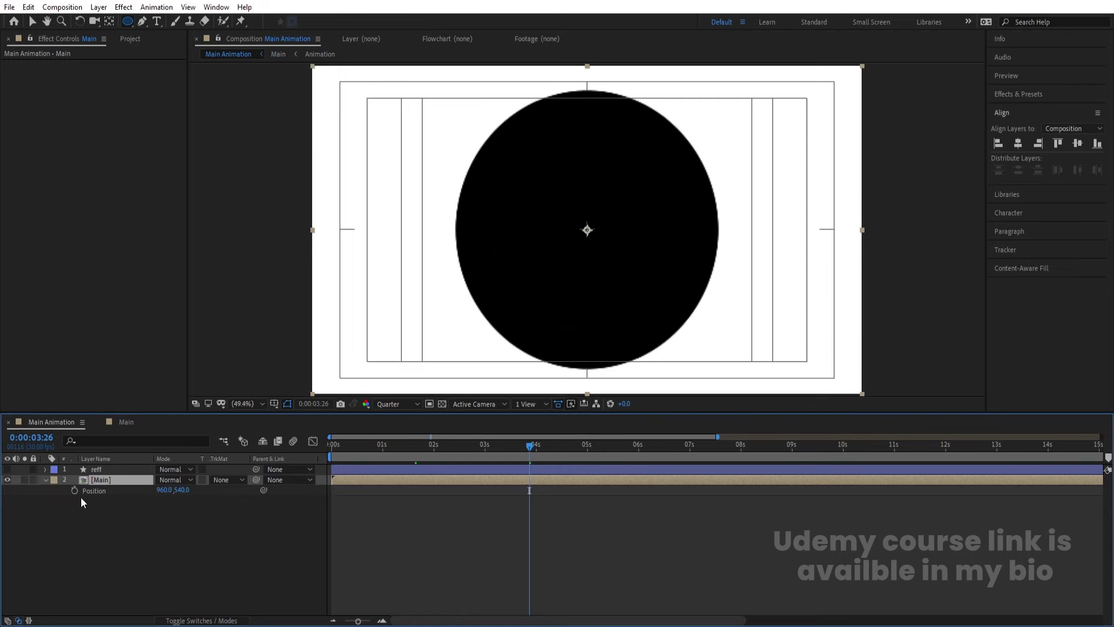
{"action": "key", "text": "s"}
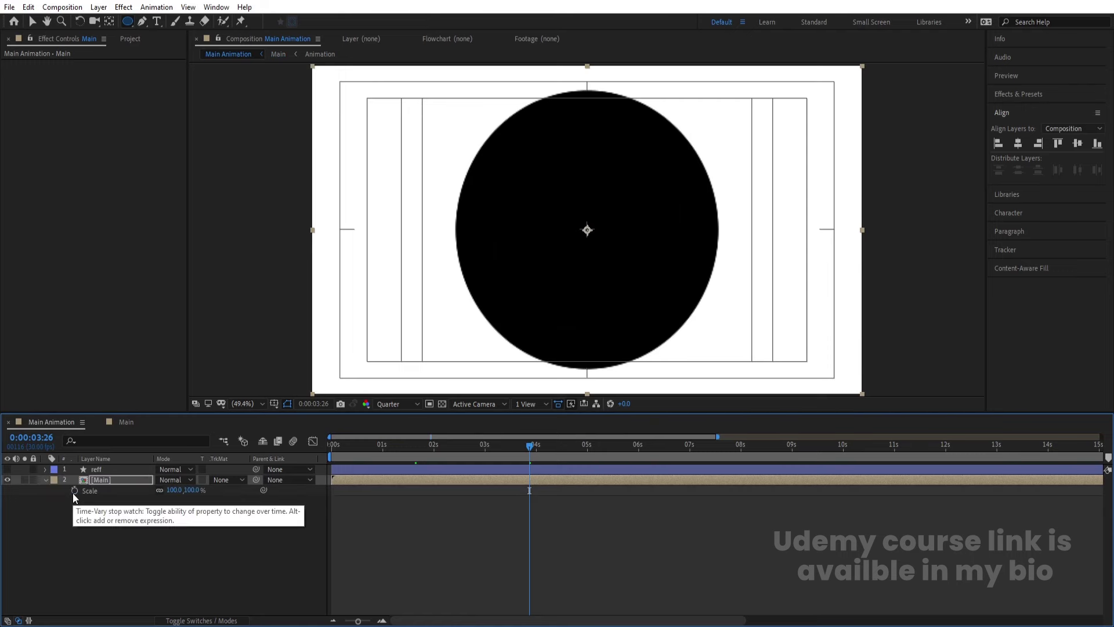
{"action": "left_click", "coordinate": [74, 491]}
{"action": "key", "text": "alt+shift+p"}
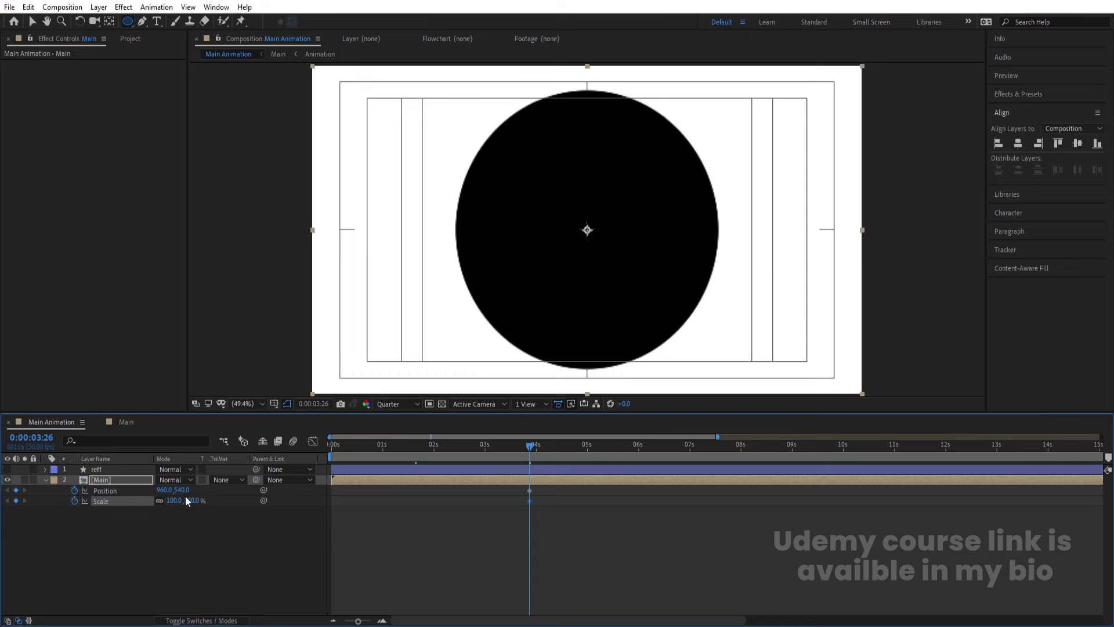
- Enable Collapse Transformations on Main so the six dots render crisp
{"action": "key", "text": "F4"}
{"action": "left_click", "coordinate": [169, 480]}
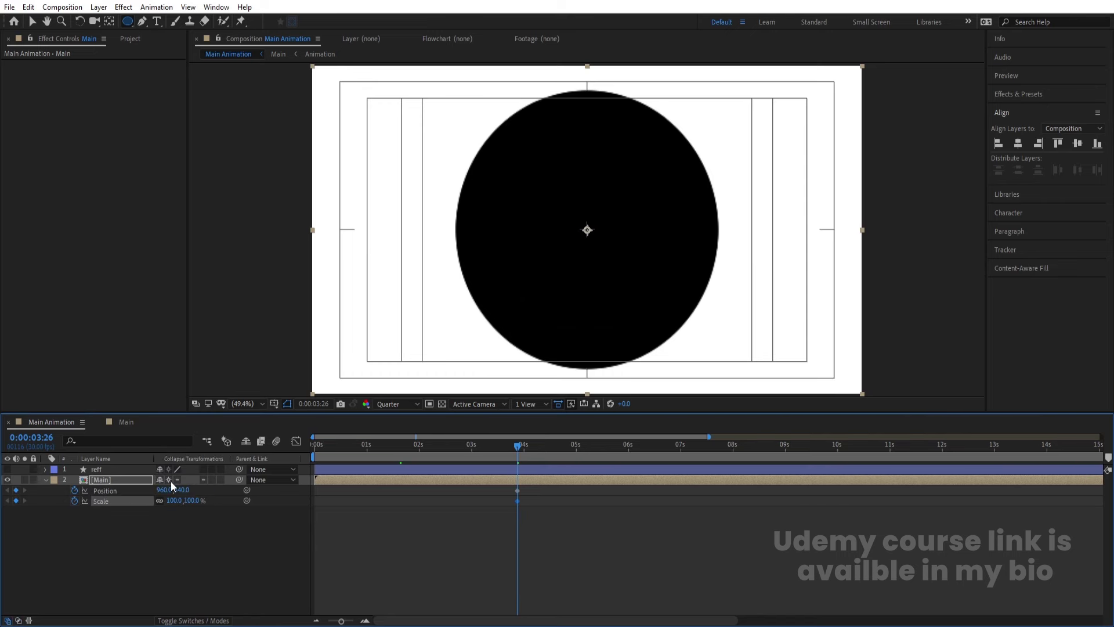
{"action": "double_click", "coordinate": [126, 482]}
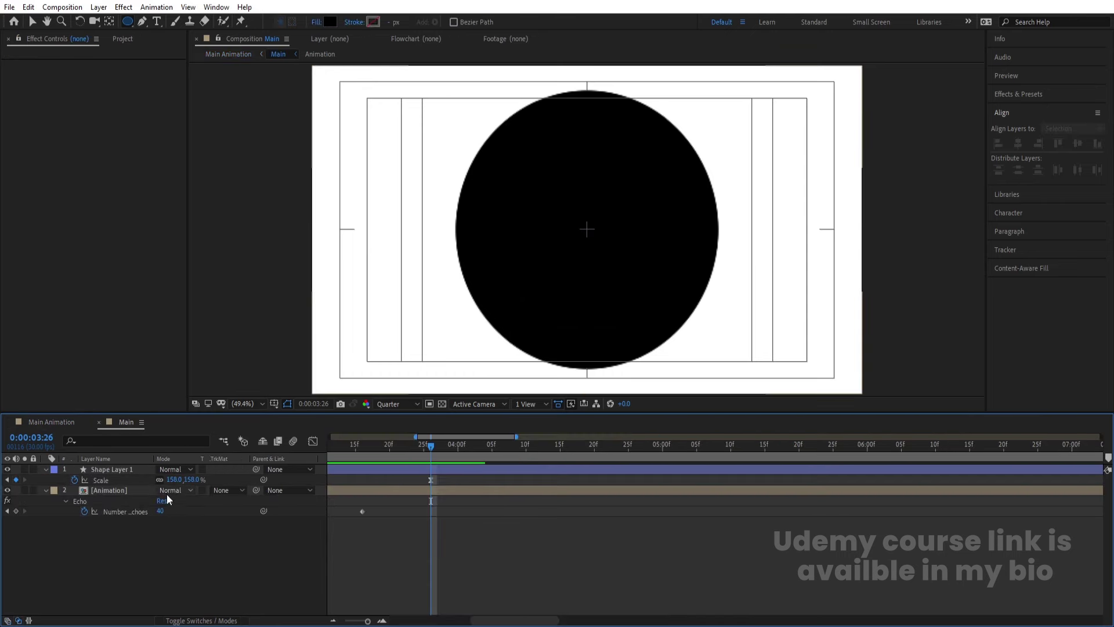
{"action": "key", "text": "F4"}
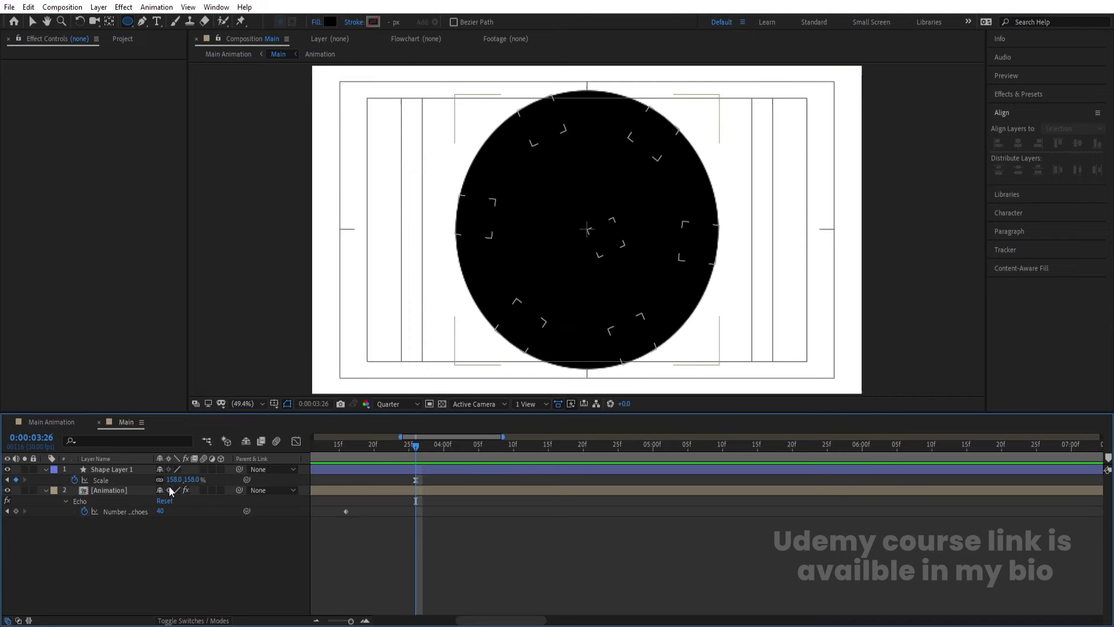
{"action": "left_click", "coordinate": [83, 426]}
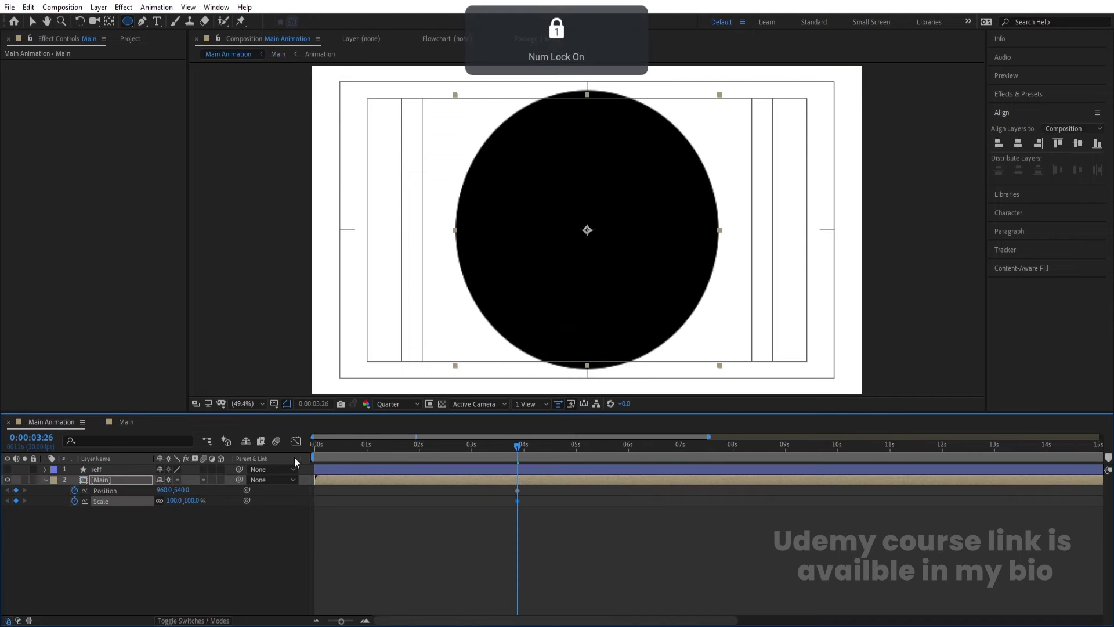
{"action": "left_click_drag", "start_coordinate": [382, 449], "coordinate": [256, 462]}
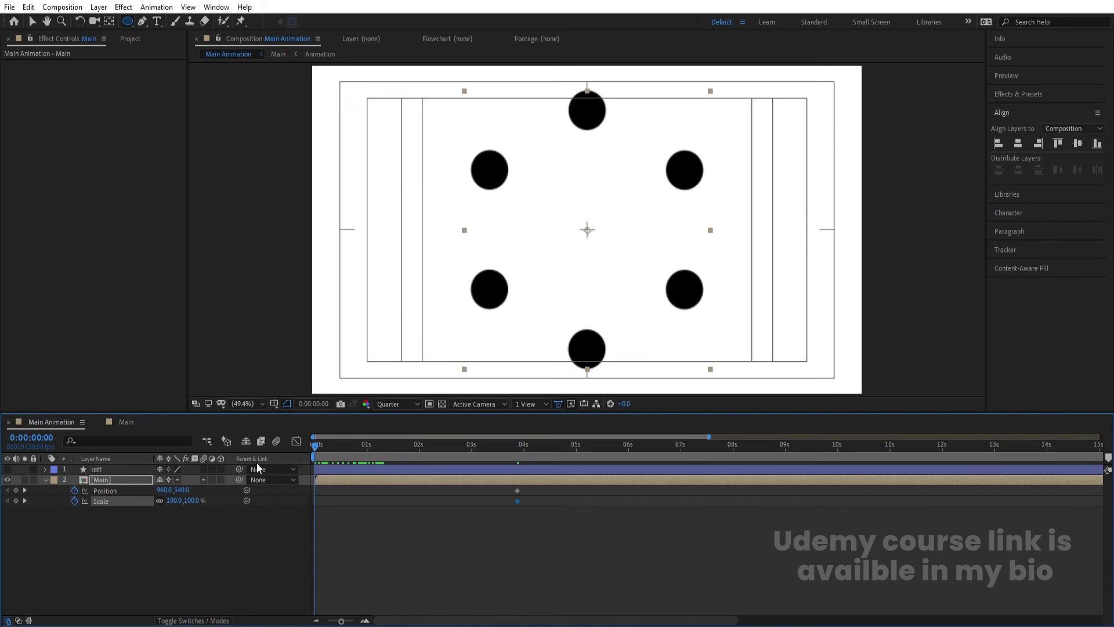
- Check the reff guide layer and jump to Main's keyframe
{"action": "left_click", "coordinate": [7, 469]}
{"action": "left_click", "coordinate": [7, 468]}
{"action": "key", "text": "k"}
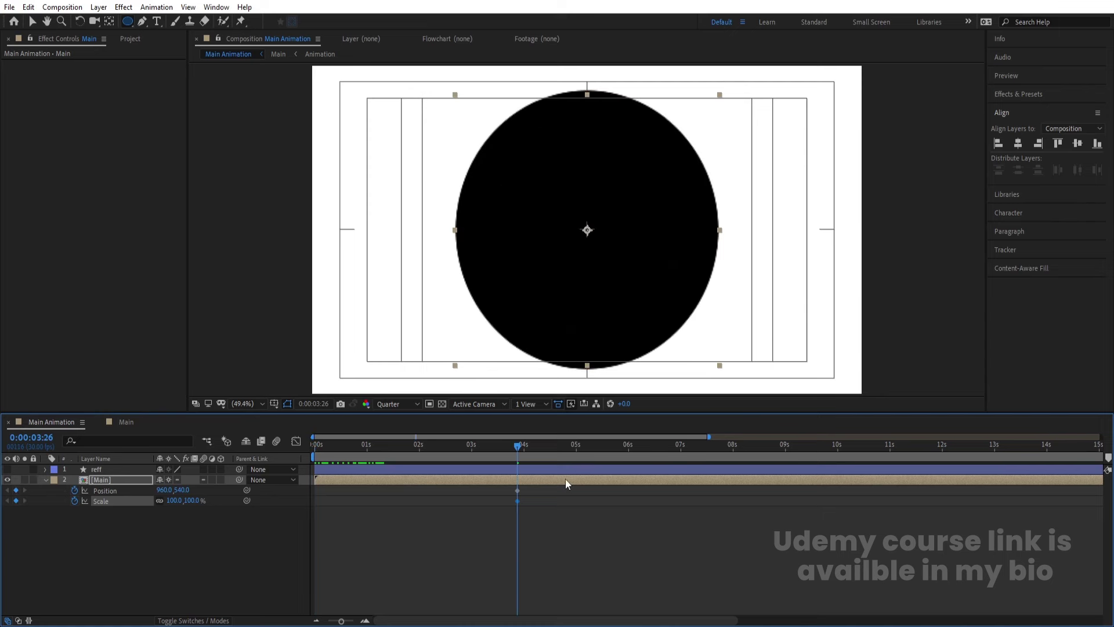
{"action": "left_click", "coordinate": [512, 491]}
{"action": "left_click", "coordinate": [512, 483]}
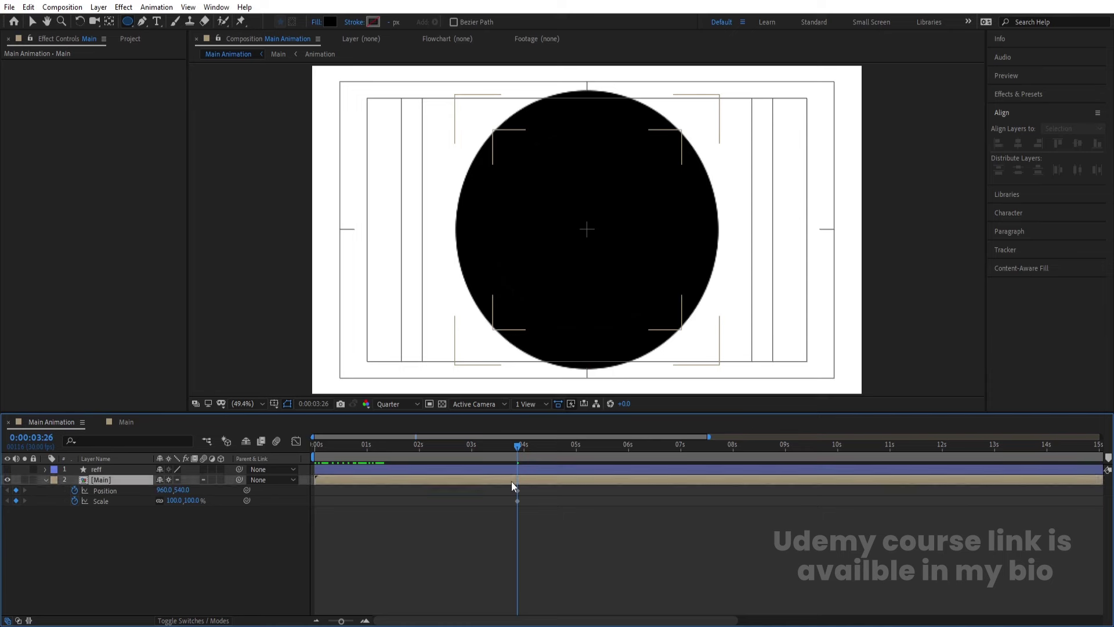
- Duplicate Main, hide the copy, and rename it 'refferance'
{"action": "key", "text": "ctrl+d"}
{"action": "left_click", "coordinate": [7, 490]}
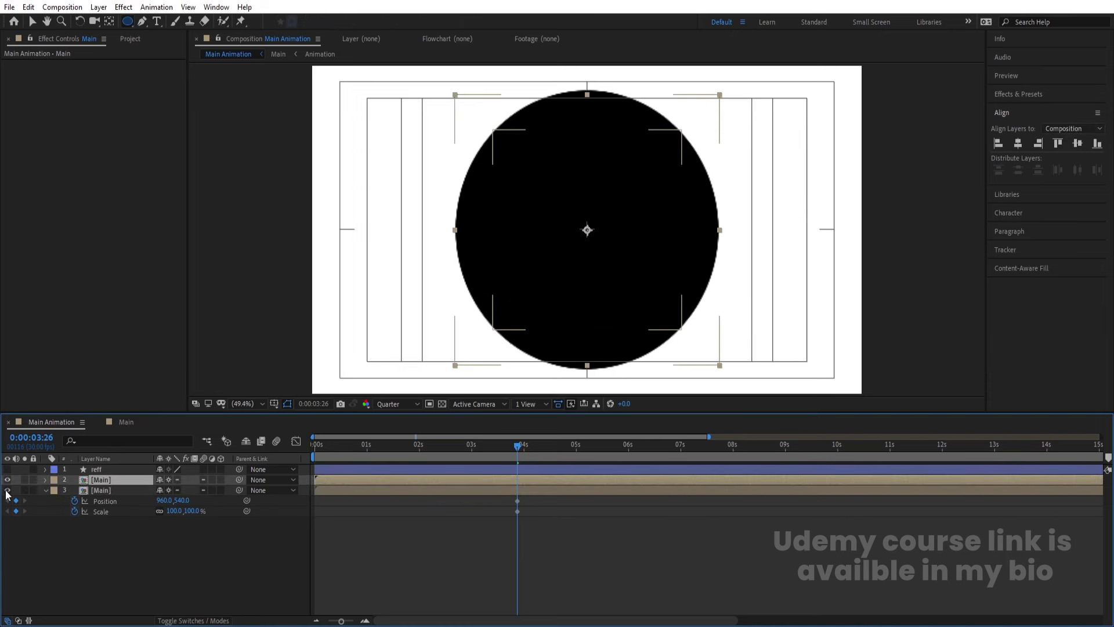
{"action": "left_click", "coordinate": [109, 489]}
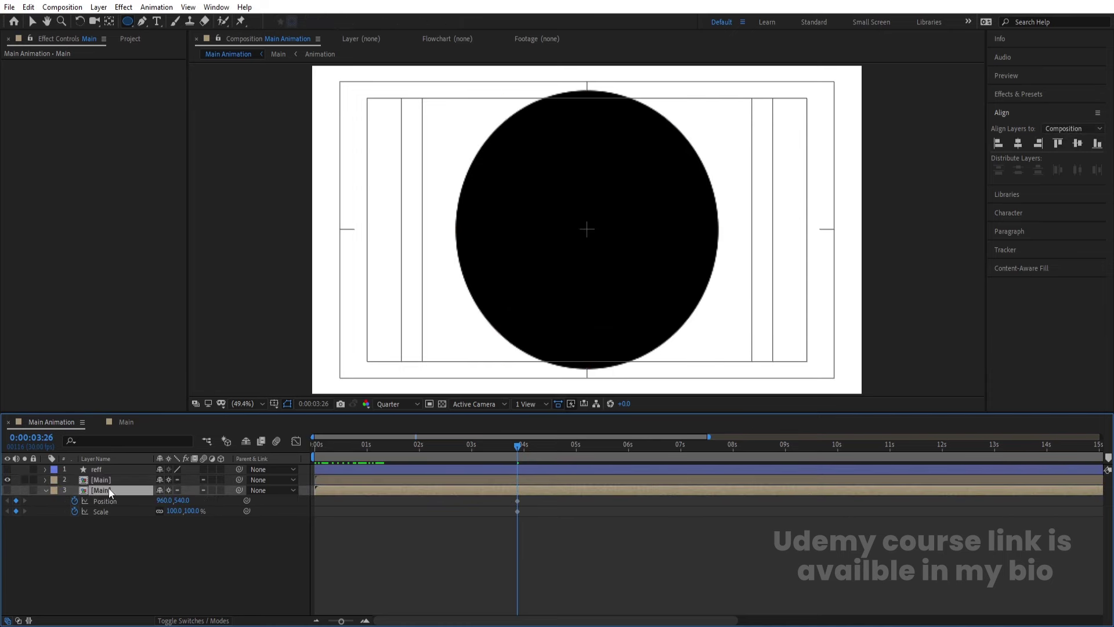
{"action": "key", "text": "Return"}
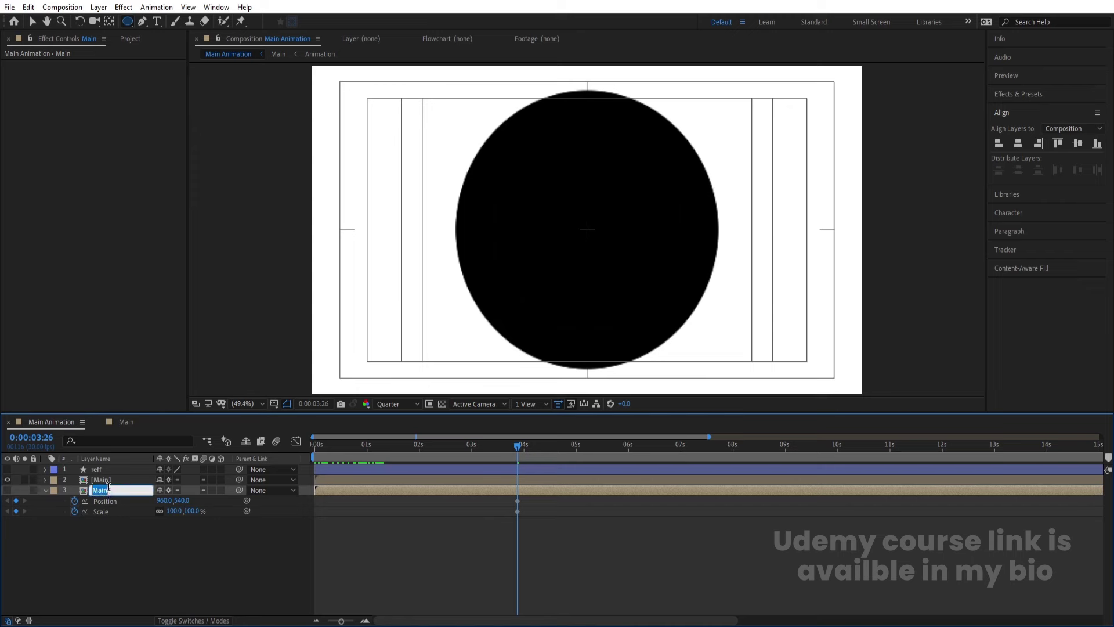
{"action": "type", "text": "refferance"}
{"action": "key", "text": "Return"}
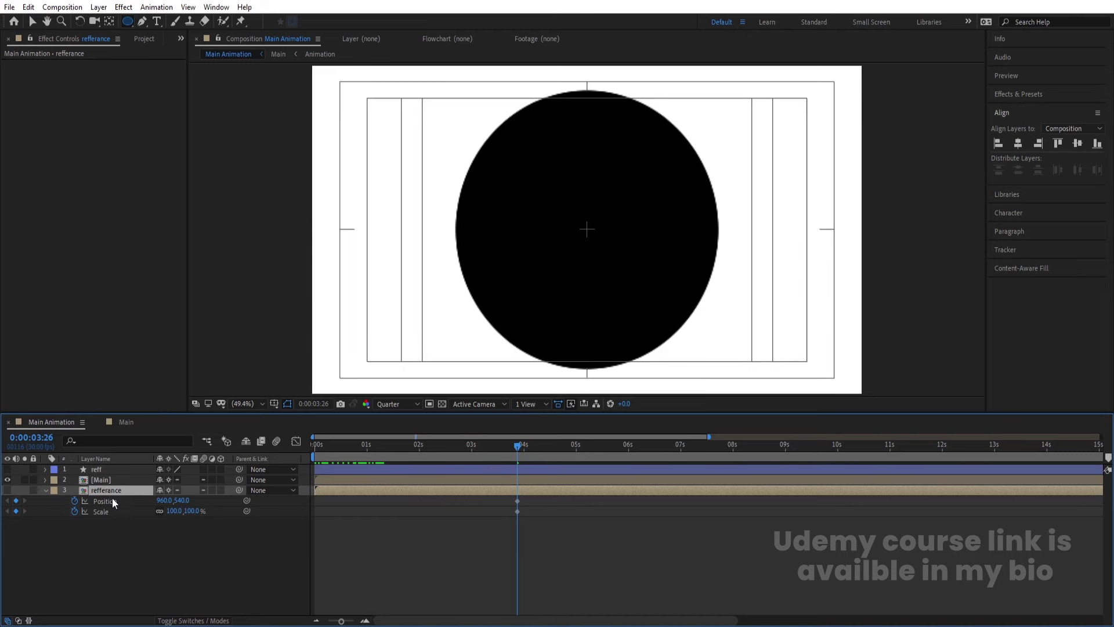
- Select Main's Position and Scale keyframes
{"action": "left_click", "coordinate": [101, 479]}
{"action": "key", "text": "u"}
{"action": "left_click_drag", "start_coordinate": [506, 489], "coordinate": [530, 513]}
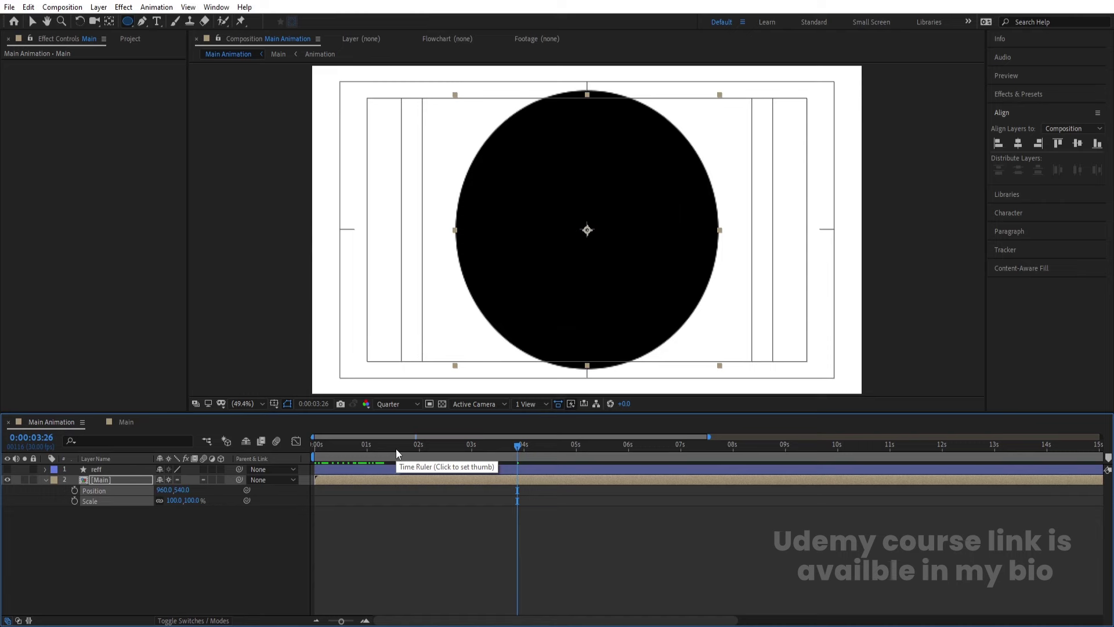
- At frame 0, move Main's anchor onto the top dot (960,146.9) and stack reff below Main
{"action": "left_click_drag", "start_coordinate": [395, 448], "coordinate": [280, 451]}
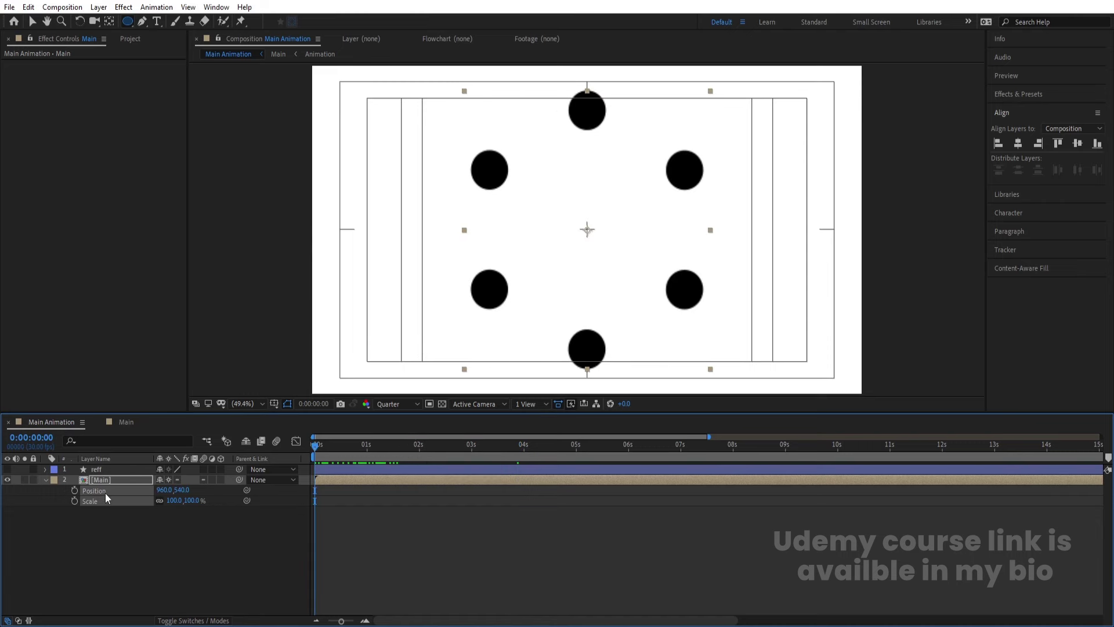
{"action": "left_click", "coordinate": [95, 480]}
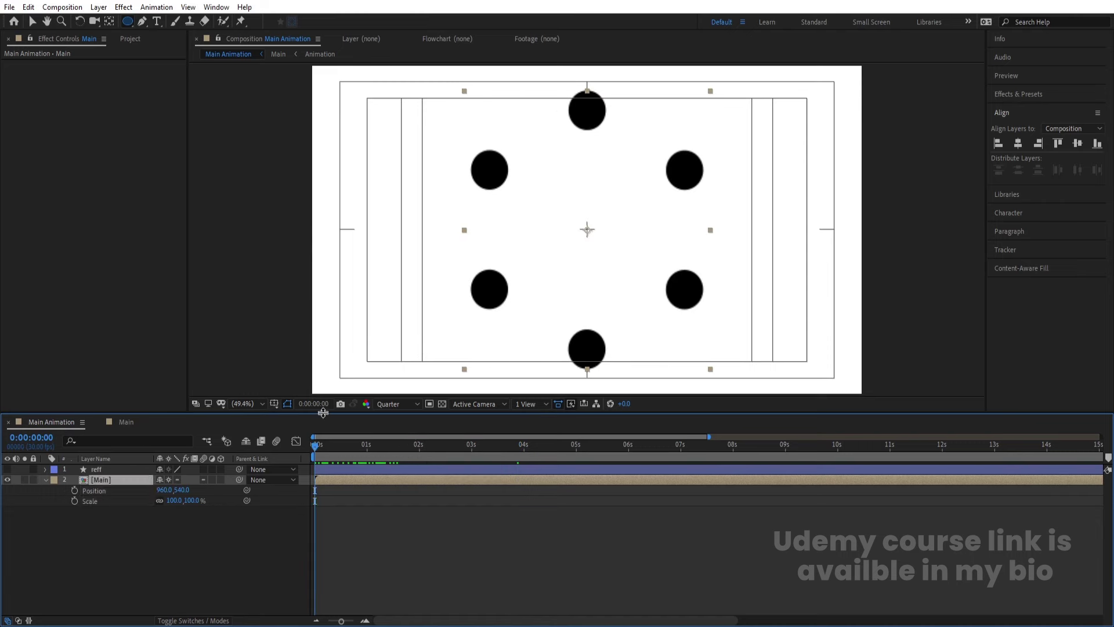
{"action": "left_click", "coordinate": [109, 21]}
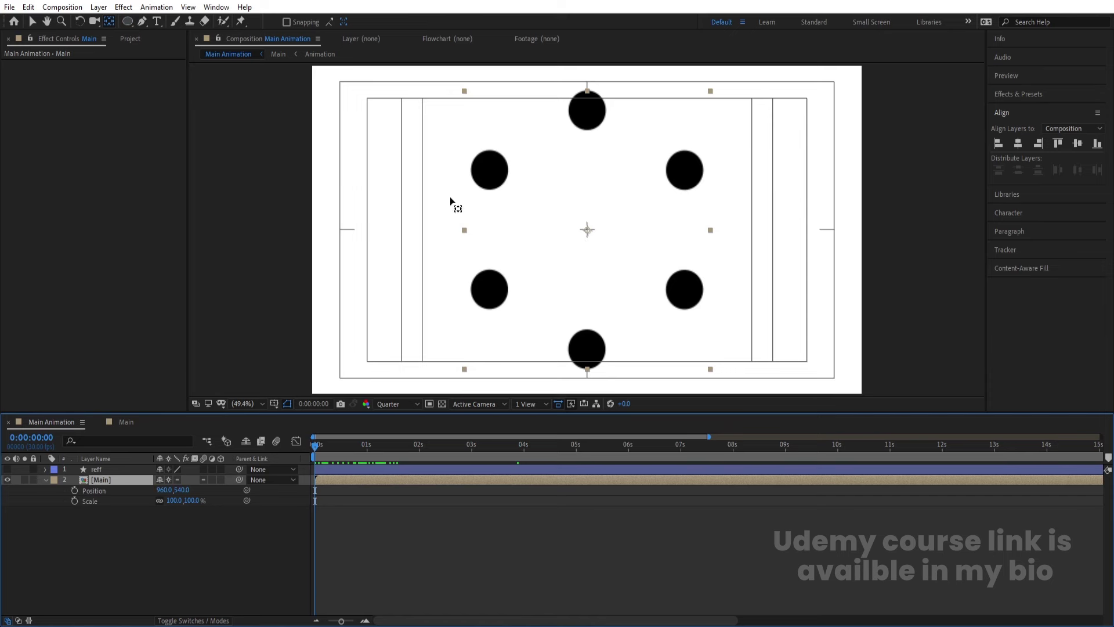
{"action": "left_click_drag", "start_coordinate": [586, 230], "coordinate": [588, 183]}
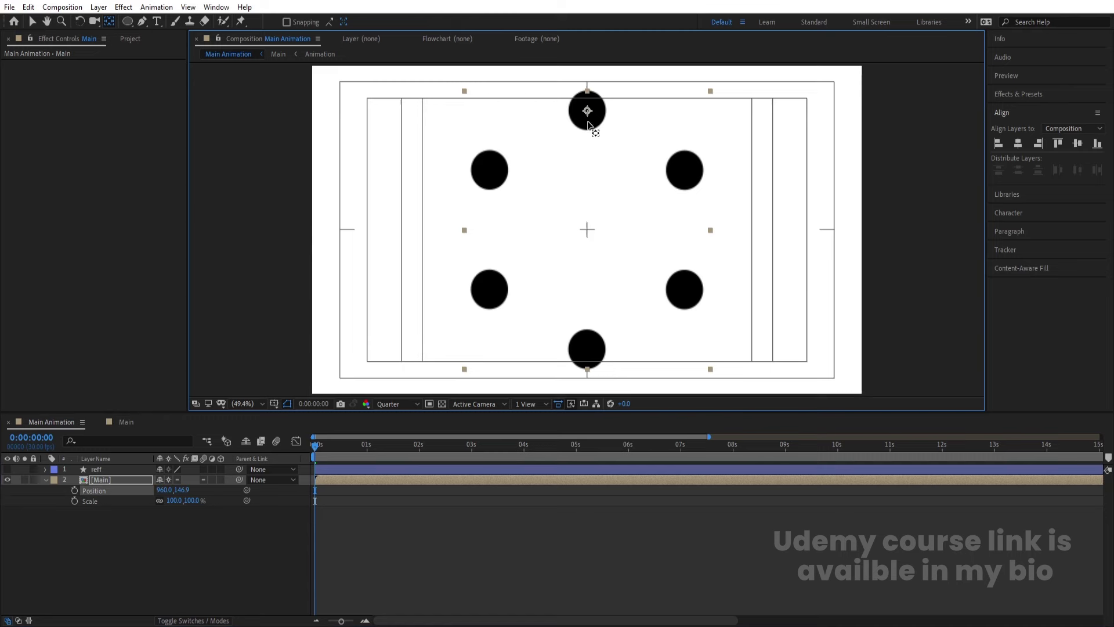
{"action": "left_click_drag", "start_coordinate": [113, 469], "coordinate": [128, 521]}
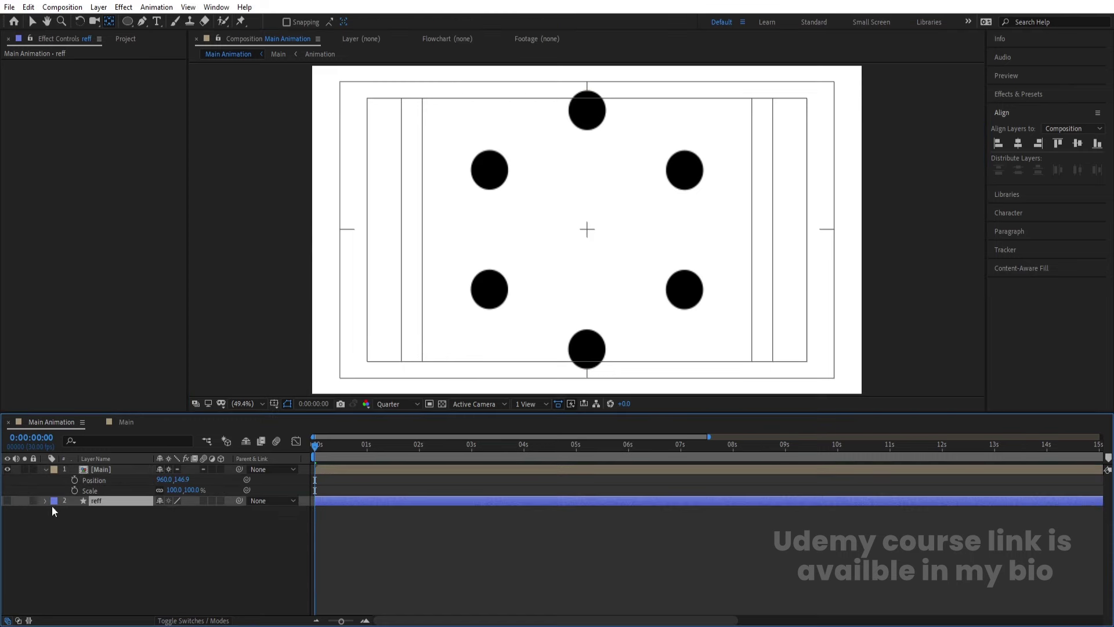
- Show reff and set Main to 711% Scale at Position 960,539.9, covering the red circle
{"action": "left_click", "coordinate": [8, 500]}
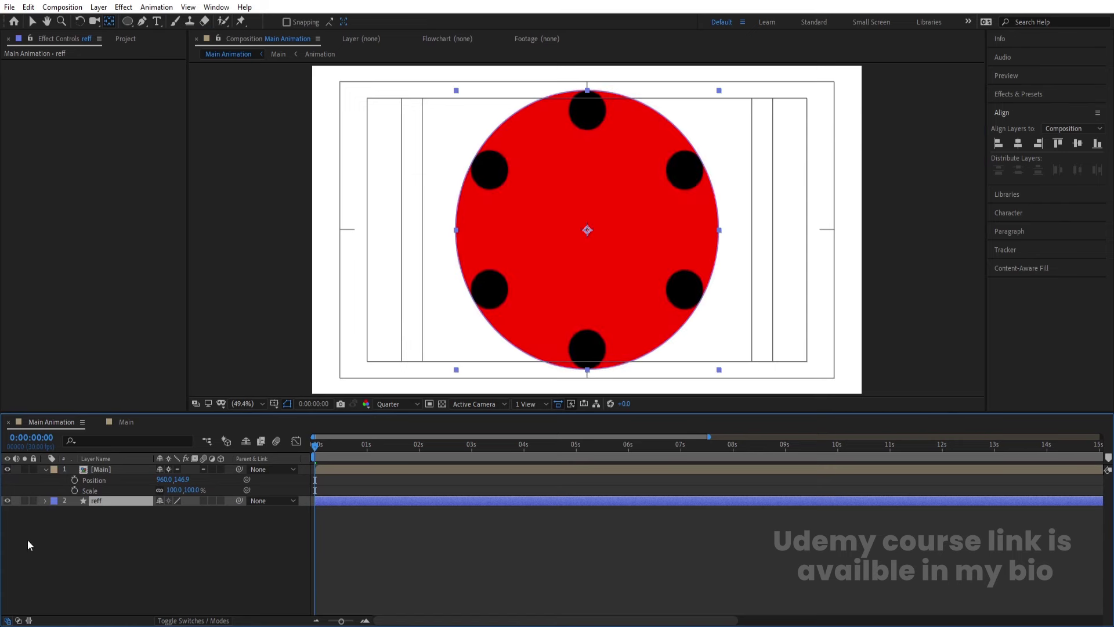
{"action": "left_click", "coordinate": [99, 472]}
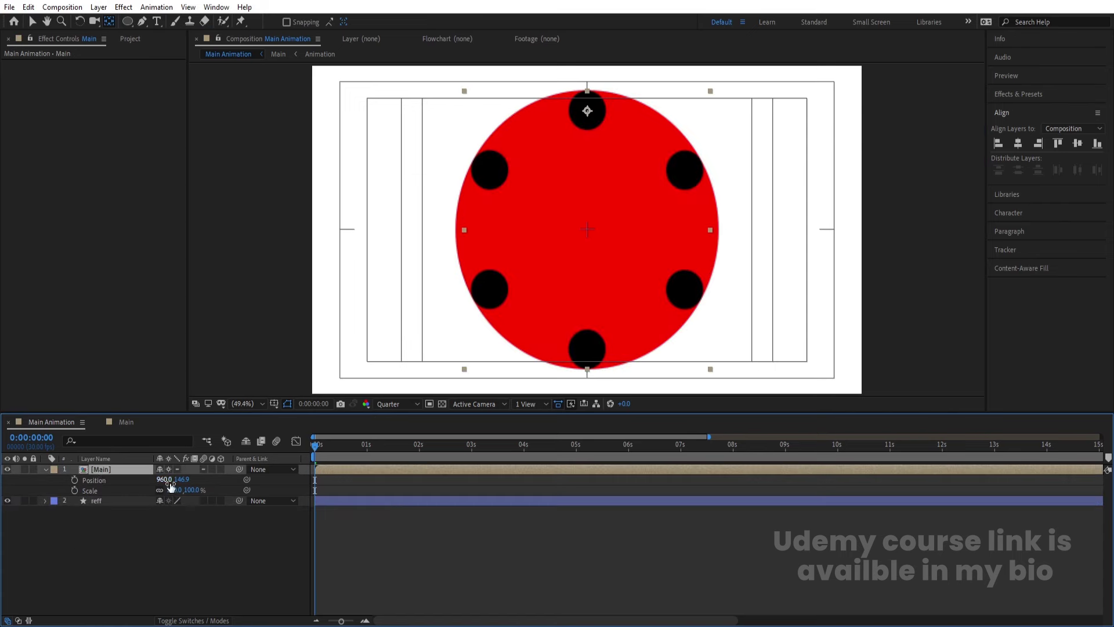
{"action": "left_click_drag", "start_coordinate": [174, 493], "coordinate": [298, 450]}
{"action": "left_click_drag", "start_coordinate": [182, 481], "coordinate": [393, 513]}
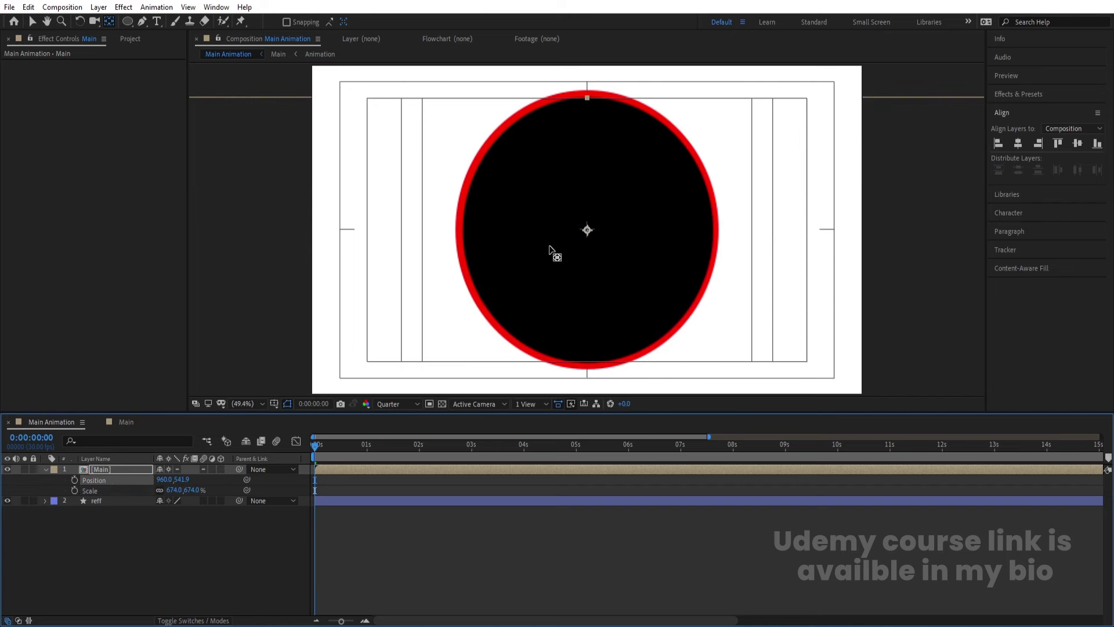
{"action": "left_click_drag", "start_coordinate": [175, 492], "coordinate": [186, 492]}
{"action": "key", "text": "Up"}
{"action": "key", "text": "Up"}
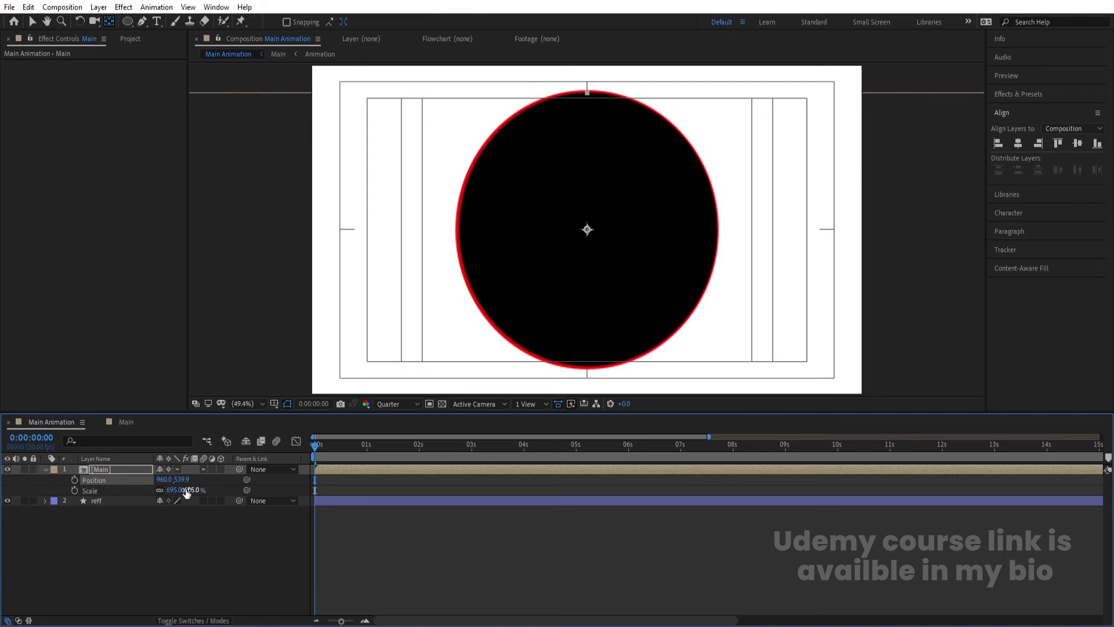
{"action": "left_click_drag", "start_coordinate": [175, 491], "coordinate": [180, 491]}
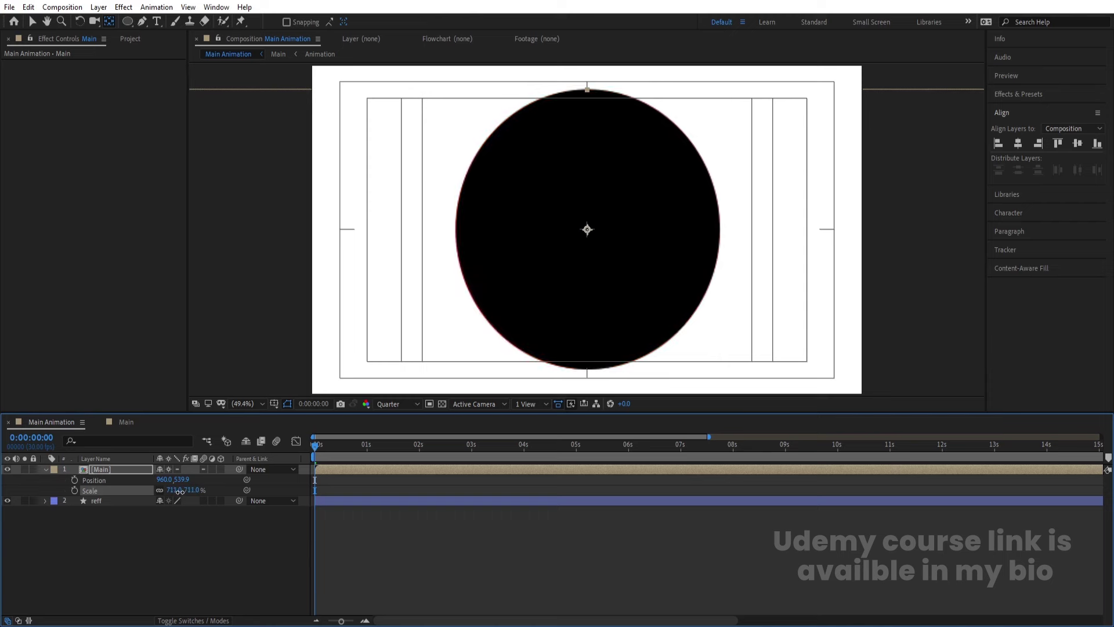
{"action": "left_click", "coordinate": [184, 540]}
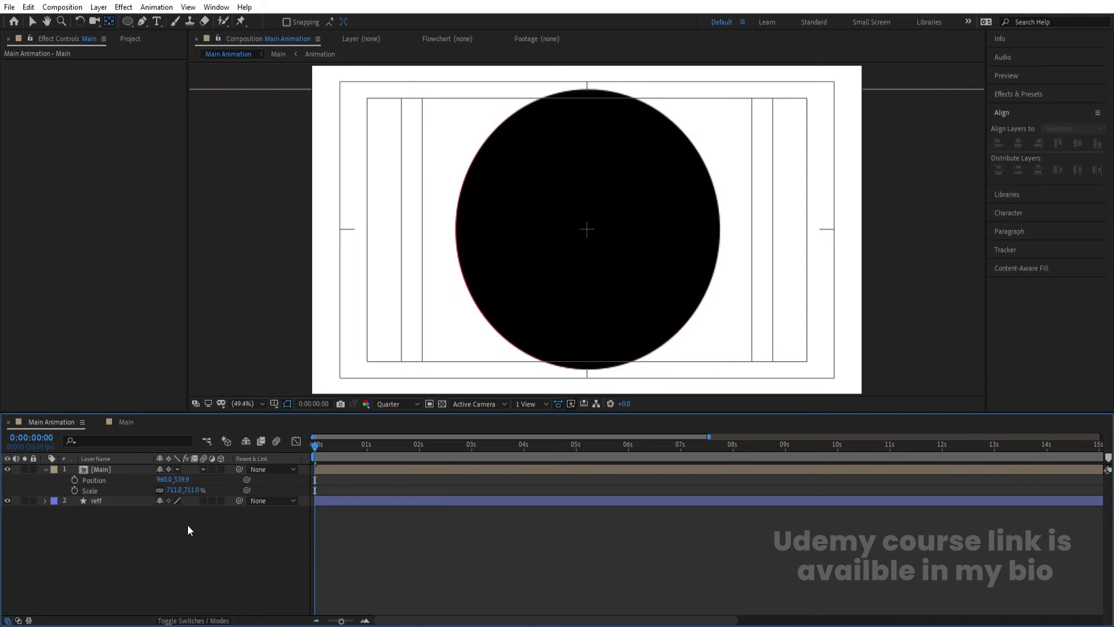
{"action": "left_click_drag", "start_coordinate": [180, 478], "coordinate": [179, 479]}
{"action": "left_click", "coordinate": [207, 511]}
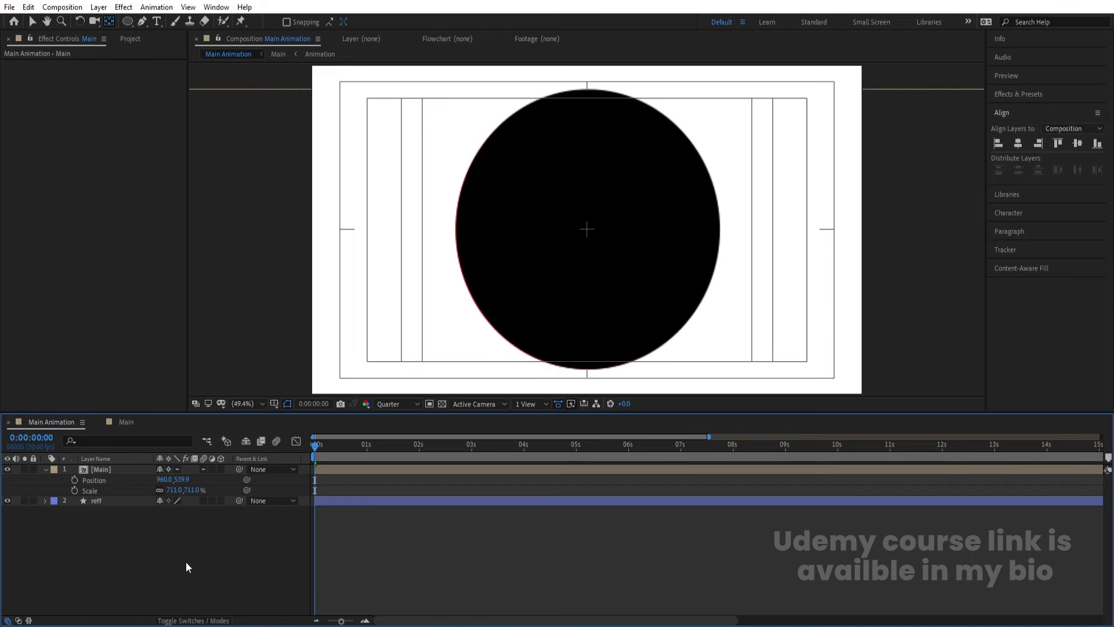
- Set starting Position and Scale keyframes on the Main layer at 0s
{"action": "left_click", "coordinate": [73, 490]}
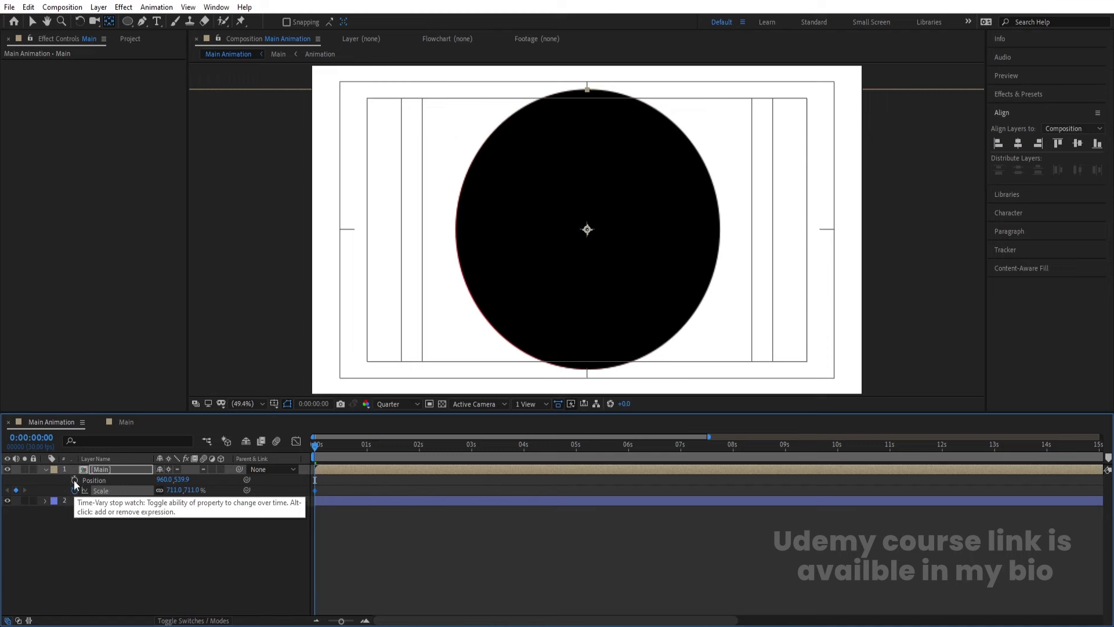
{"action": "left_click", "coordinate": [74, 480]}
{"action": "left_click", "coordinate": [78, 548]}
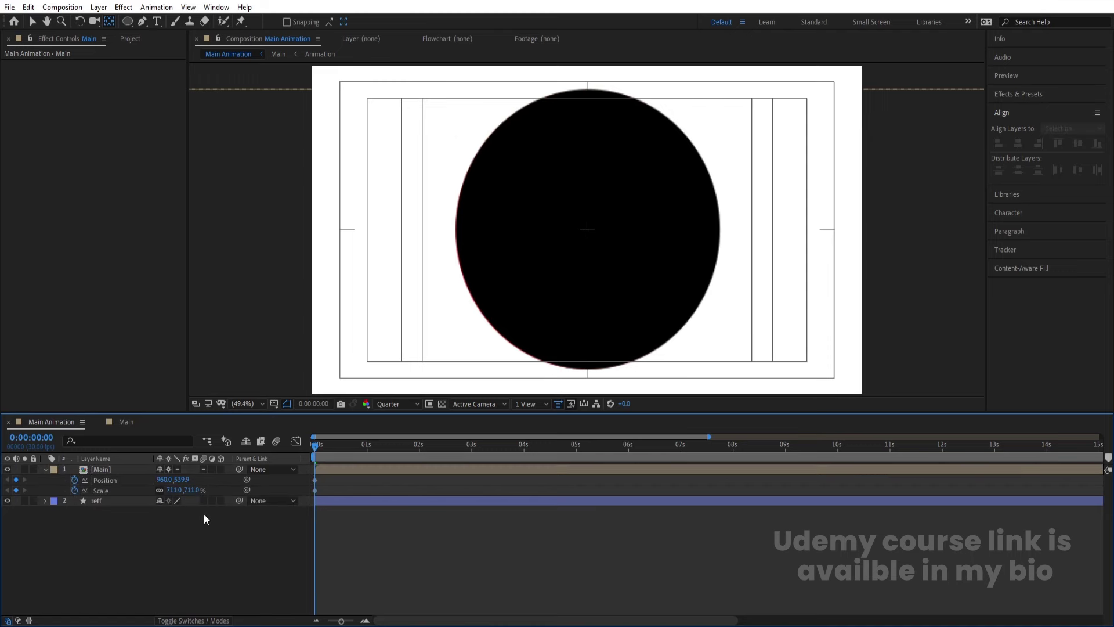
- Check the Main precomp's timing and move the time indicator to 03:26
{"action": "double_click", "coordinate": [488, 467]}
{"action": "left_click", "coordinate": [665, 448]}
{"action": "left_click_drag", "start_coordinate": [665, 448], "coordinate": [718, 448]}
{"action": "left_click", "coordinate": [719, 480]}
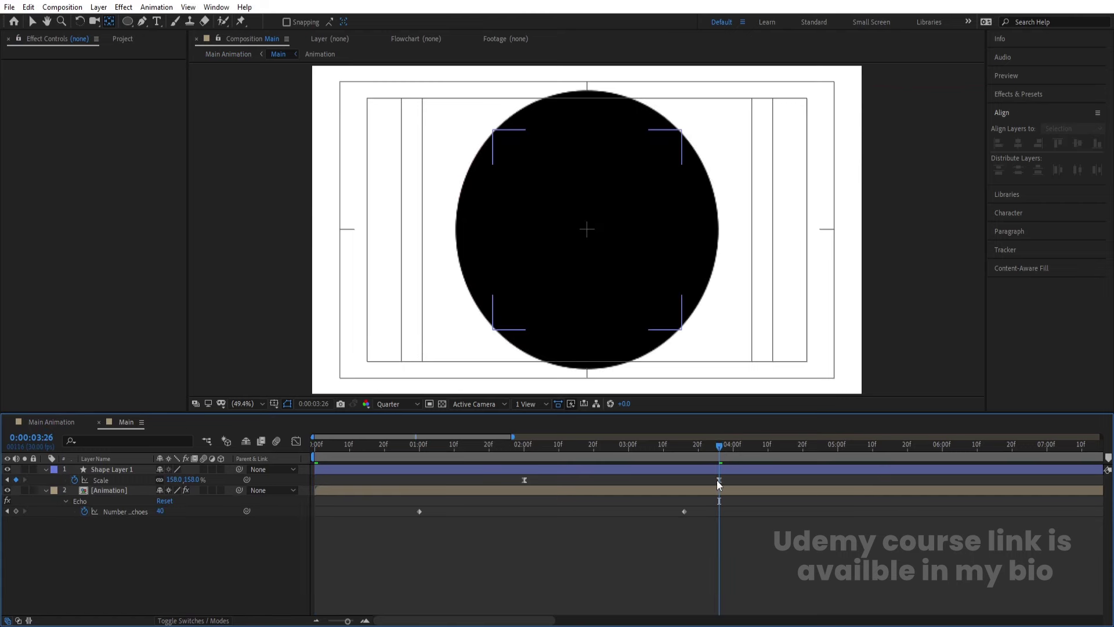
{"action": "left_click", "coordinate": [61, 419]}
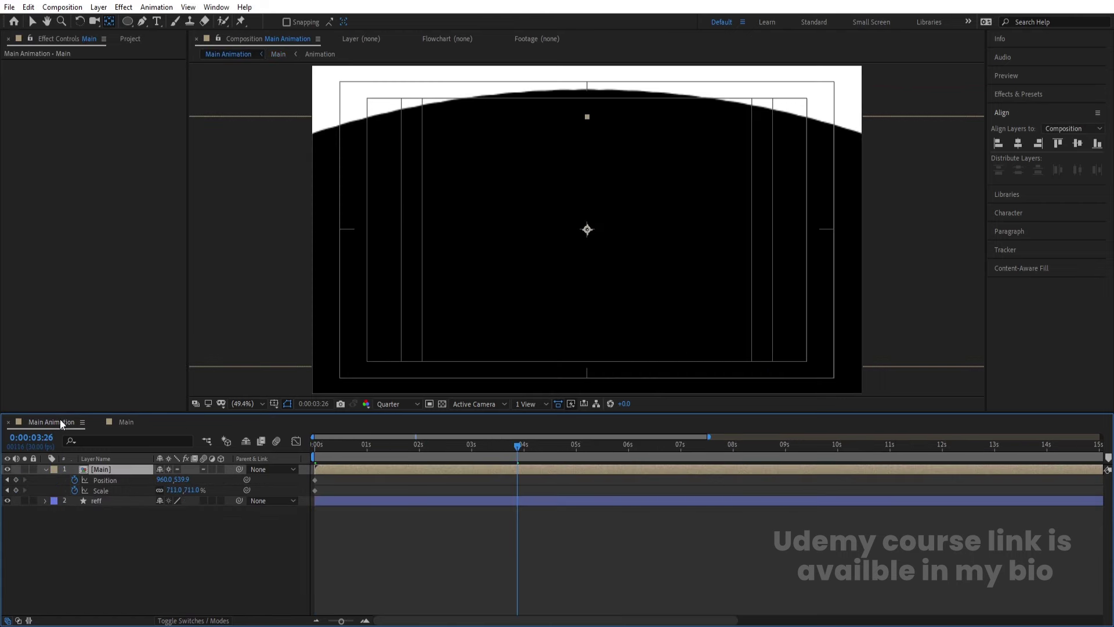
{"action": "left_click", "coordinate": [148, 546]}
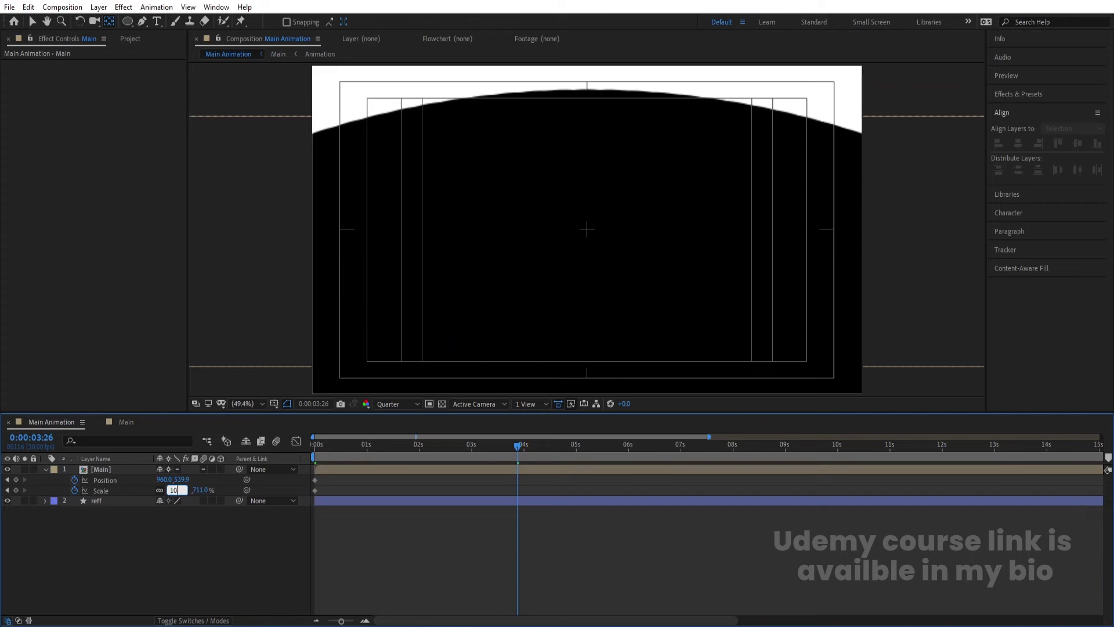
- At 03:26, set Main's Scale to 100%, enable Collapse Transformations, and raise Position Y to 146.9
{"action": "type", "text": "100"}
{"action": "key", "text": "Return"}
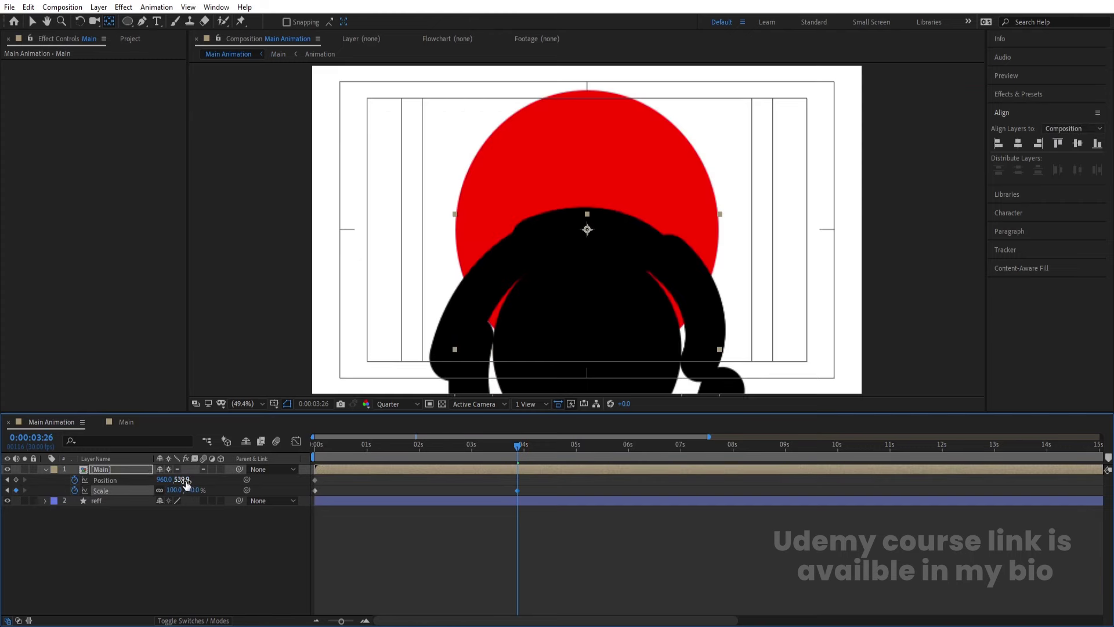
{"action": "left_click", "coordinate": [168, 470]}
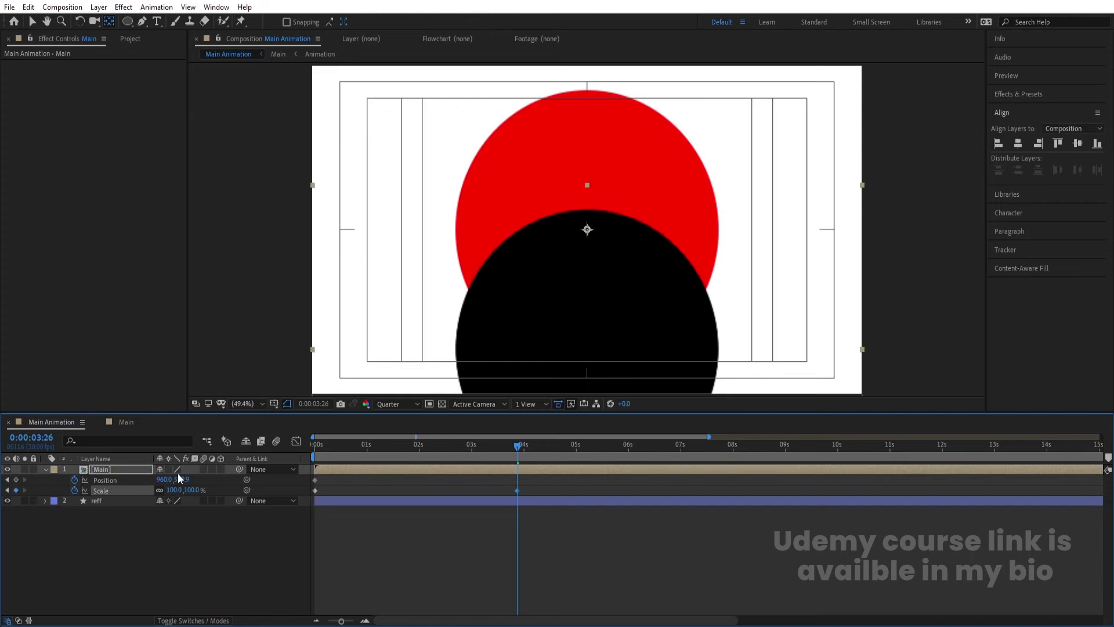
{"action": "left_click_drag", "start_coordinate": [187, 481], "coordinate": [23, 467]}
{"action": "left_click_drag", "start_coordinate": [180, 483], "coordinate": [168, 483]}
- Preview the Main layer's zoom-out animation
{"action": "key", "text": "space"}
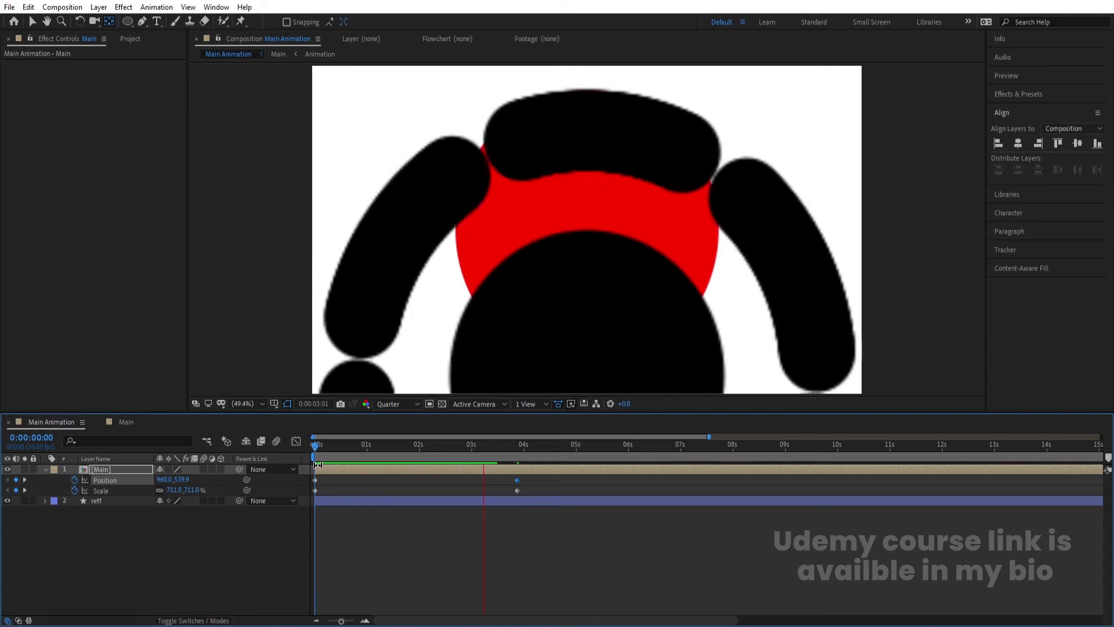
{"action": "key", "text": "space"}
{"action": "key", "text": "space"}
{"action": "key", "text": "space"}
{"action": "key", "text": "j"}
{"action": "key", "text": "space"}
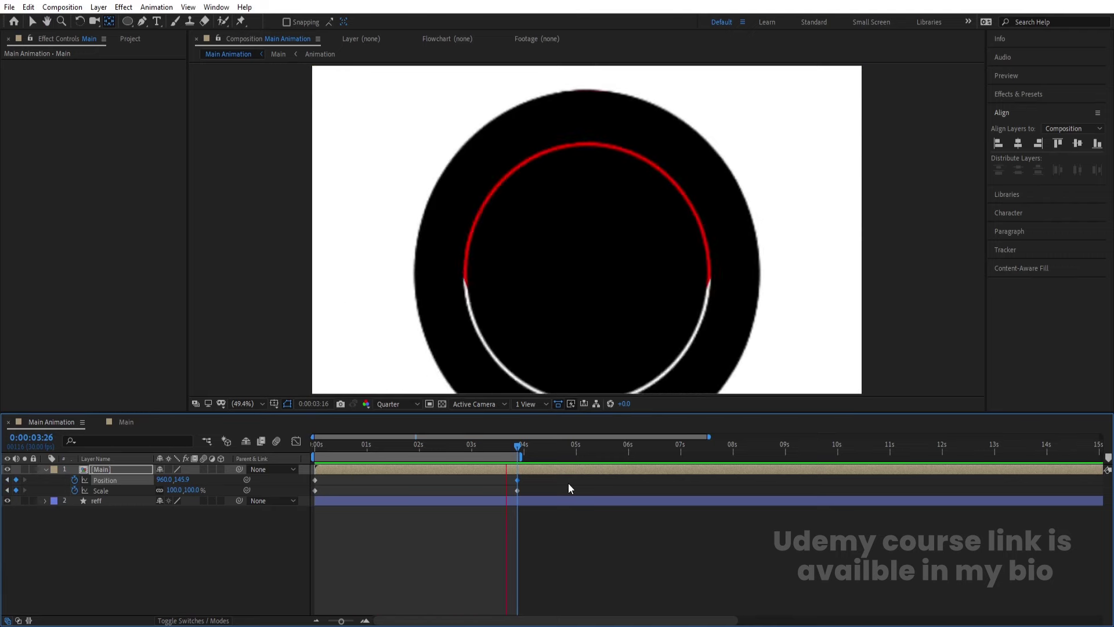
- Apply Easy Ease to Main's four Position and Scale keyframes
{"action": "key", "text": "space"}
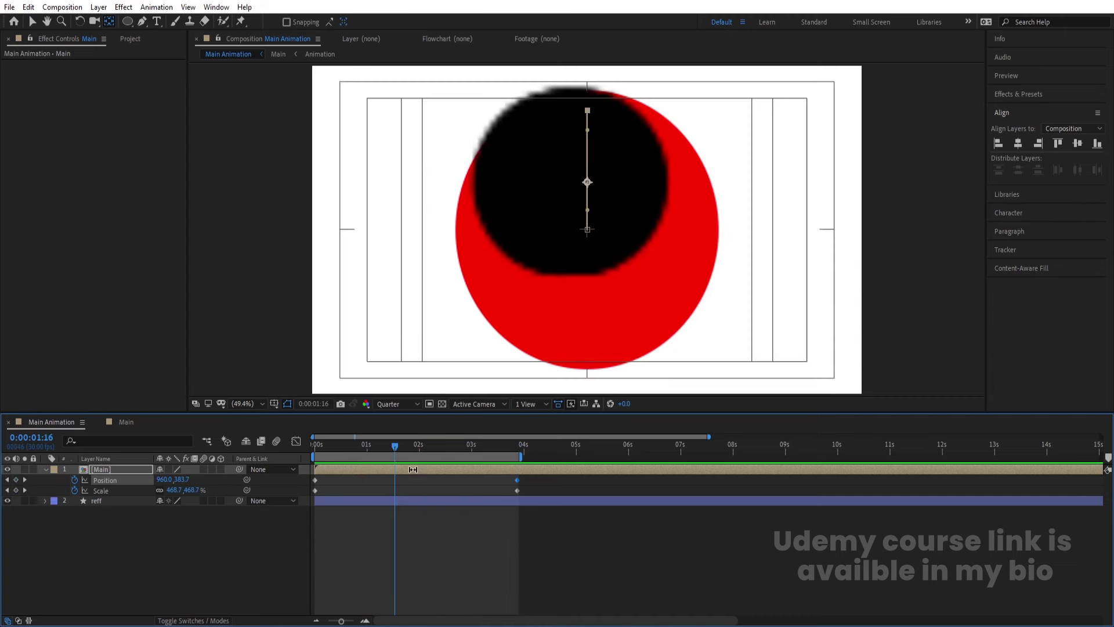
{"action": "left_click_drag", "start_coordinate": [375, 446], "coordinate": [299, 458]}
{"action": "left_click_drag", "start_coordinate": [574, 527], "coordinate": [95, 446]}
{"action": "key", "text": "F9"}
- Move the end keyframes earlier to about 3 seconds and preview the quicker zoom
{"action": "key", "text": "space"}
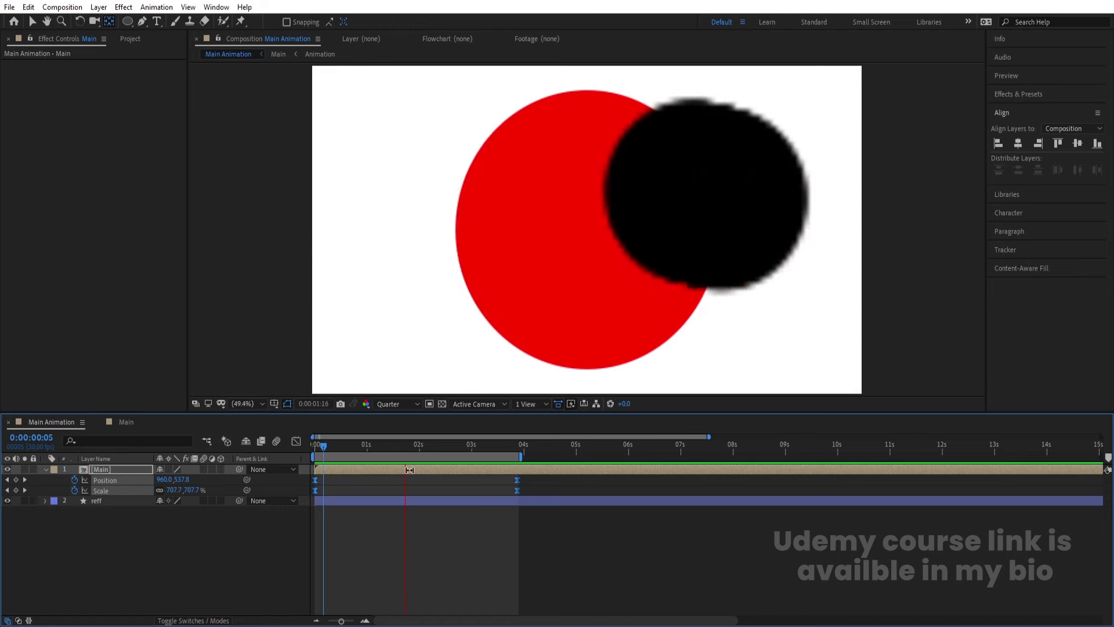
{"action": "key", "text": "space"}
{"action": "left_click_drag", "start_coordinate": [518, 481], "coordinate": [472, 485]}
{"action": "key", "text": "space"}
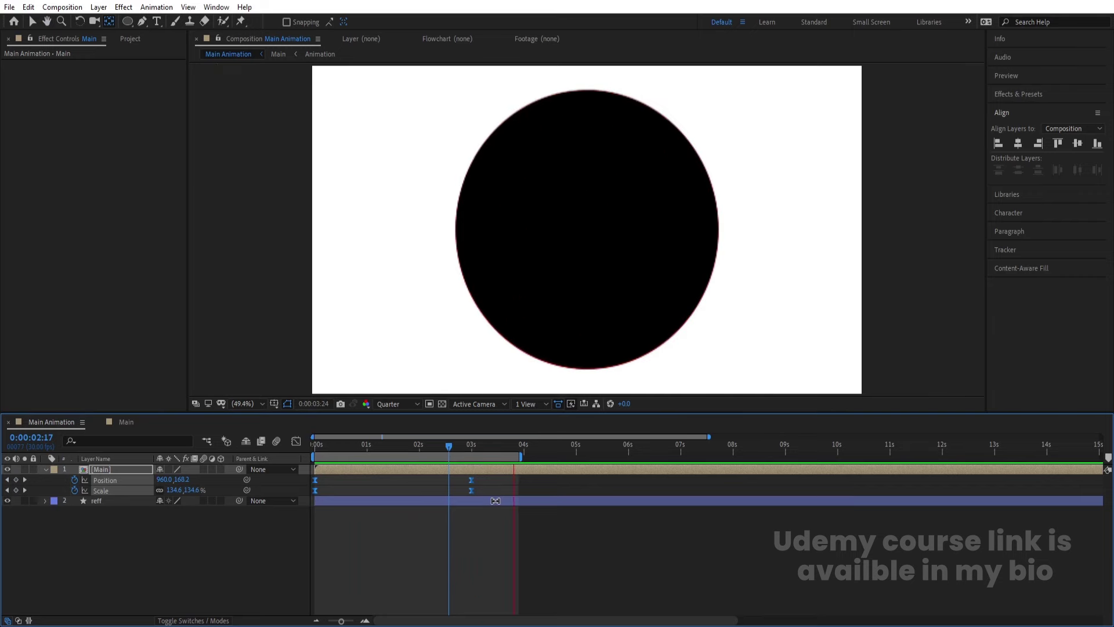
{"action": "key", "text": "space"}
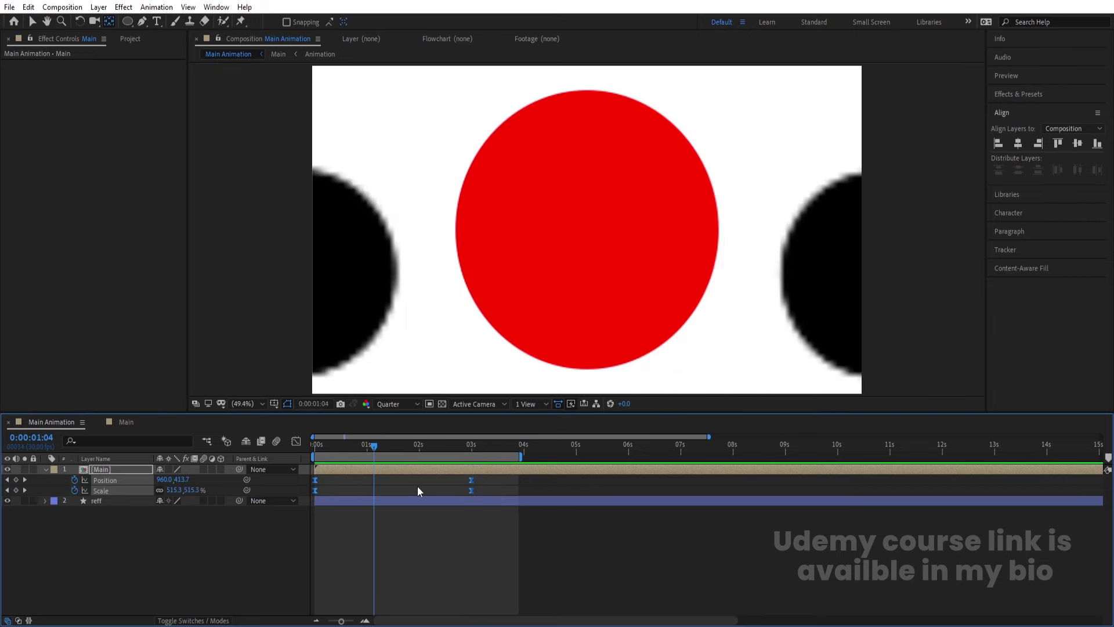
{"action": "key", "text": "space"}
{"action": "key", "text": "space"}
{"action": "key", "text": "space"}
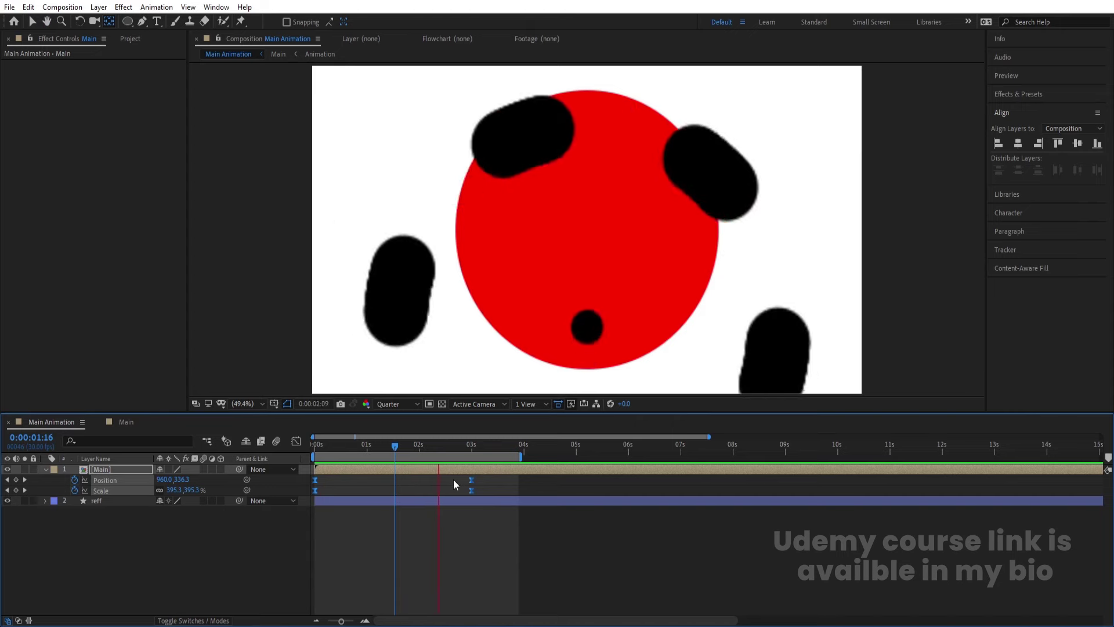
{"action": "key", "text": "Home"}
{"action": "key", "text": "space"}
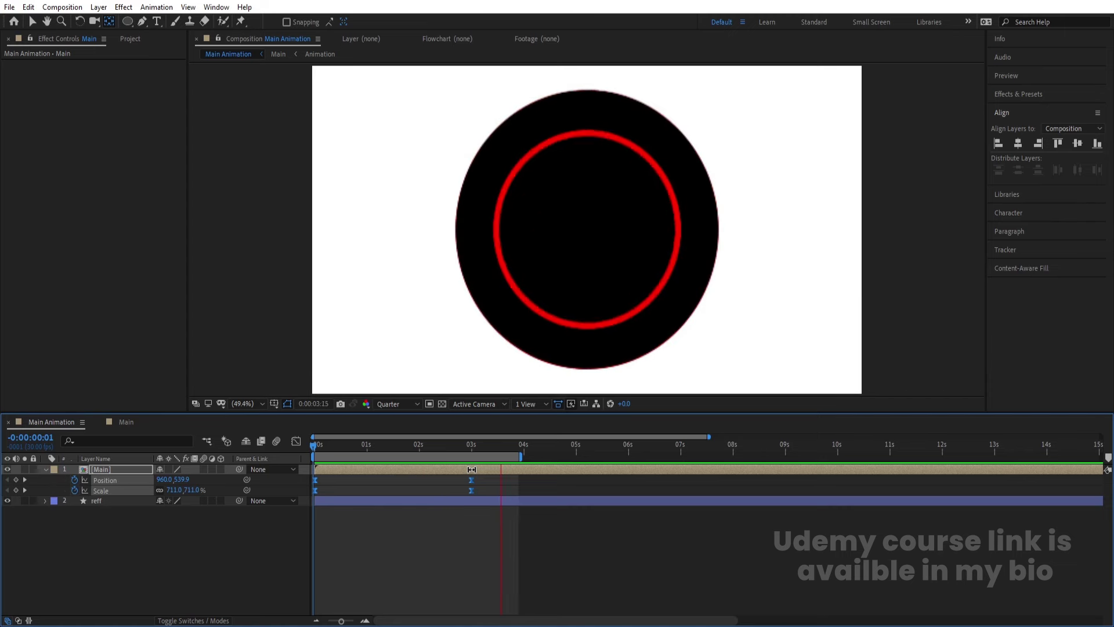
{"action": "key", "text": "space"}
- Shift Main's end keyframes later to about 03:10 and preview the timing
{"action": "left_click_drag", "start_coordinate": [472, 479], "coordinate": [497, 484]}
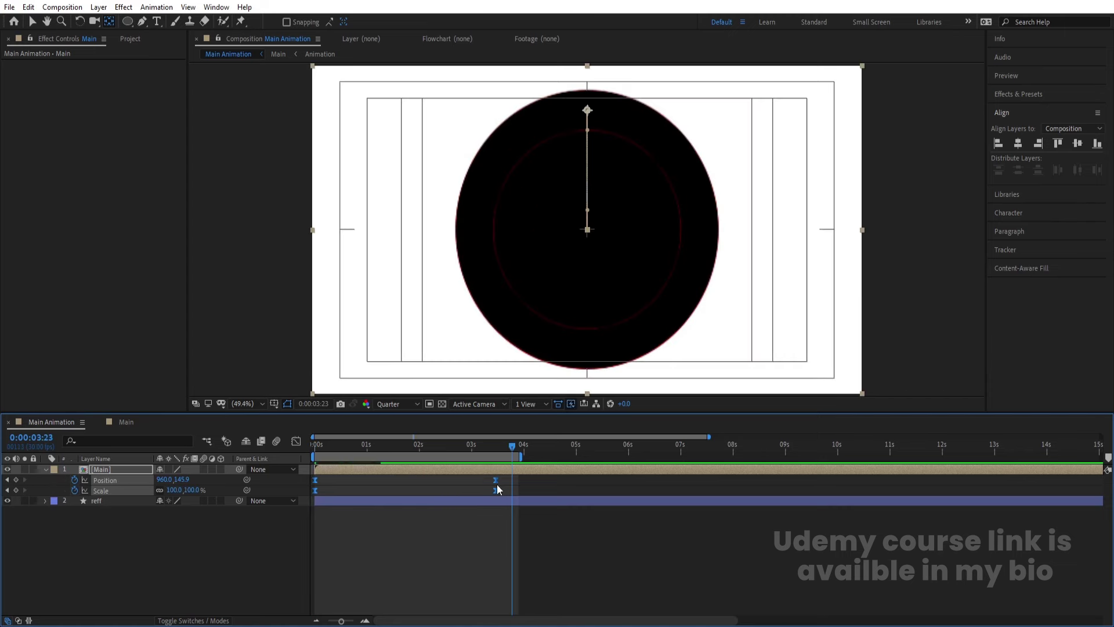
{"action": "left_click", "coordinate": [481, 445]}
{"action": "key", "text": "space"}
{"action": "left_click_drag", "start_coordinate": [498, 446], "coordinate": [497, 453]}
{"action": "left_click", "coordinate": [504, 481]}
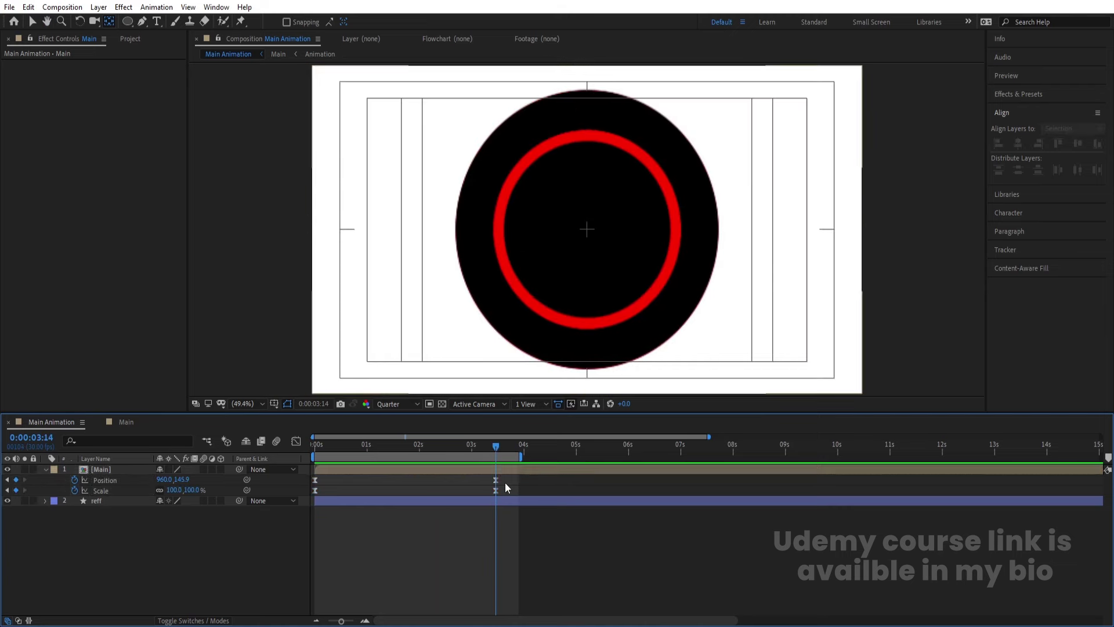
{"action": "key", "text": "space"}
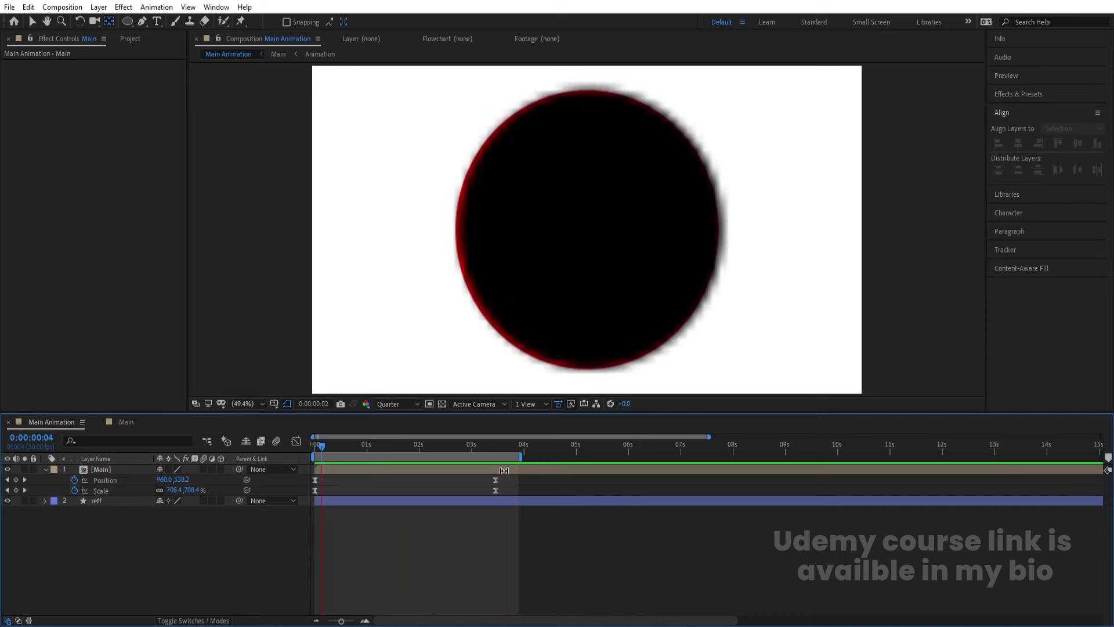
{"action": "key", "text": "space"}
- Delete the reff reference layer and render the viewer at Full resolution
{"action": "left_click", "coordinate": [120, 501]}
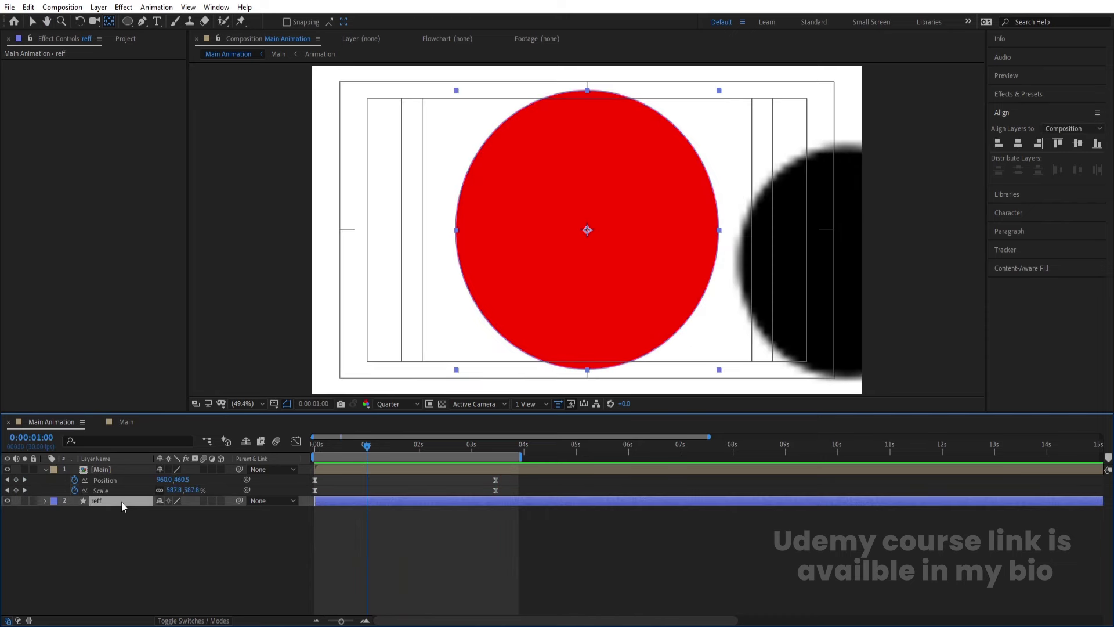
{"action": "key", "text": "Delete"}
{"action": "left_click", "coordinate": [323, 446]}
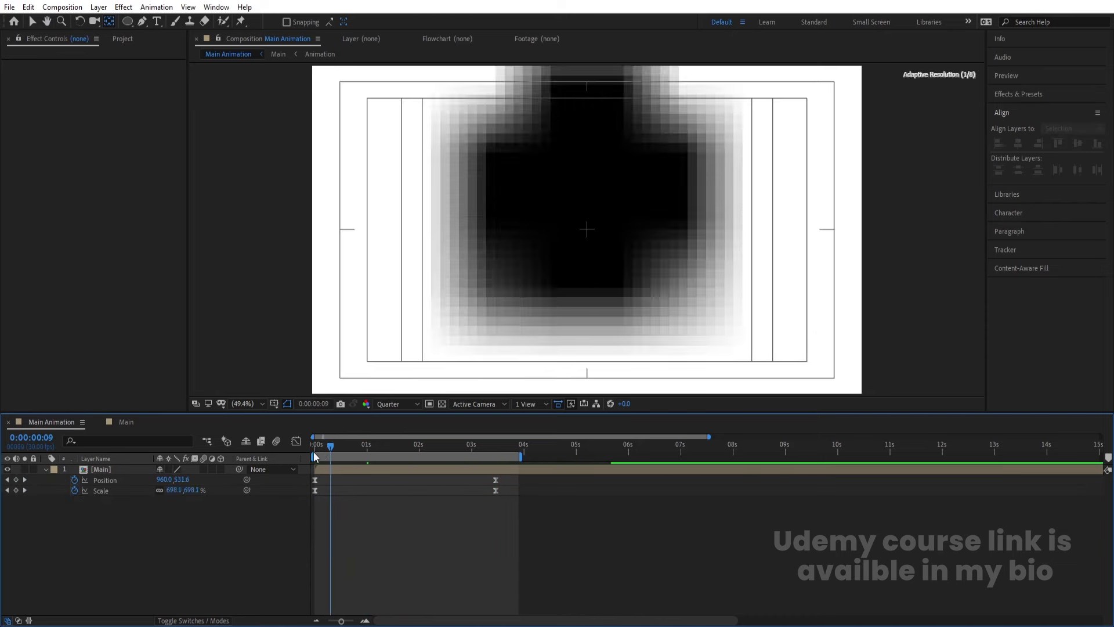
{"action": "left_click", "coordinate": [390, 404]}
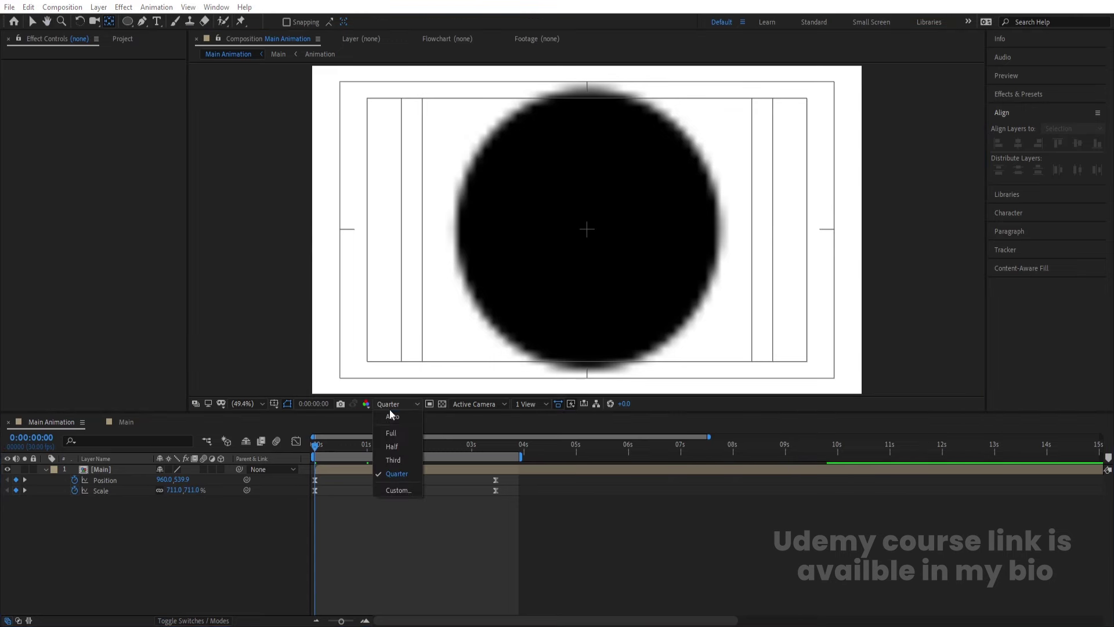
{"action": "left_click", "coordinate": [395, 434]}
{"action": "key", "text": "space"}
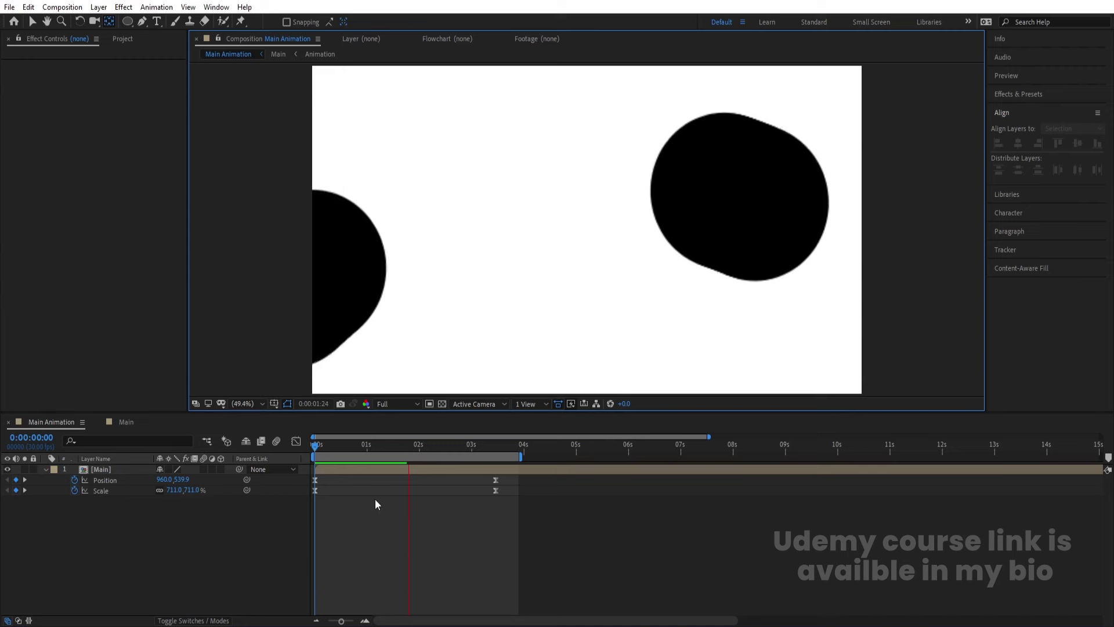
{"action": "double_click", "coordinate": [352, 470]}
- Inspect the Animation precomp's keyframes, then preview Main Animation from 0:00:00:00 at Full resolution
{"action": "left_click", "coordinate": [443, 565]}
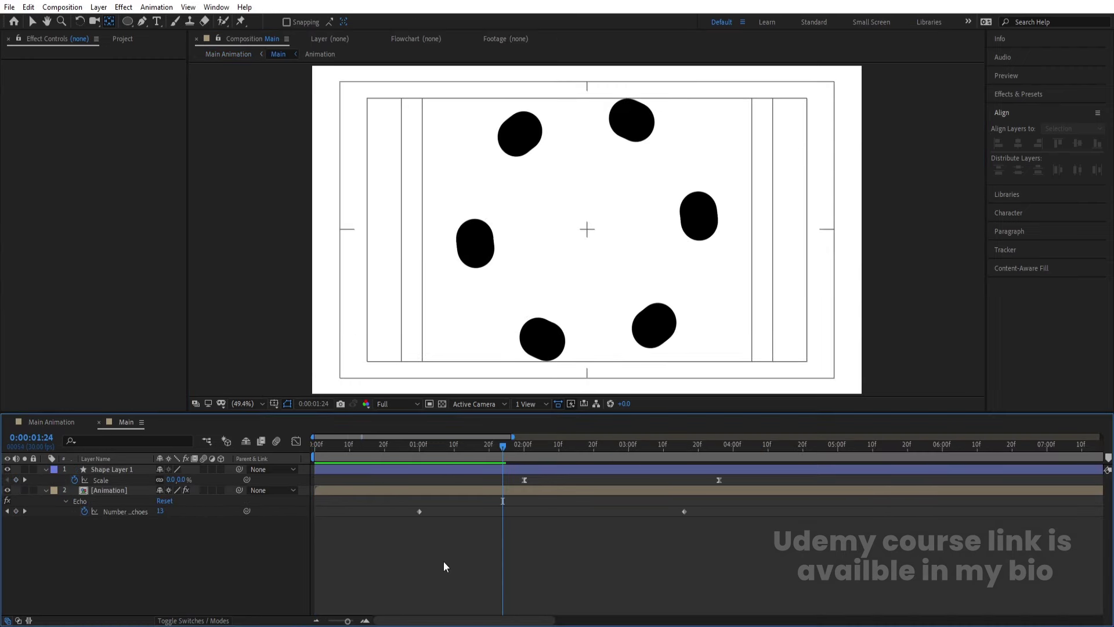
{"action": "left_click_drag", "start_coordinate": [406, 445], "coordinate": [374, 503]}
{"action": "left_click", "coordinate": [374, 488]}
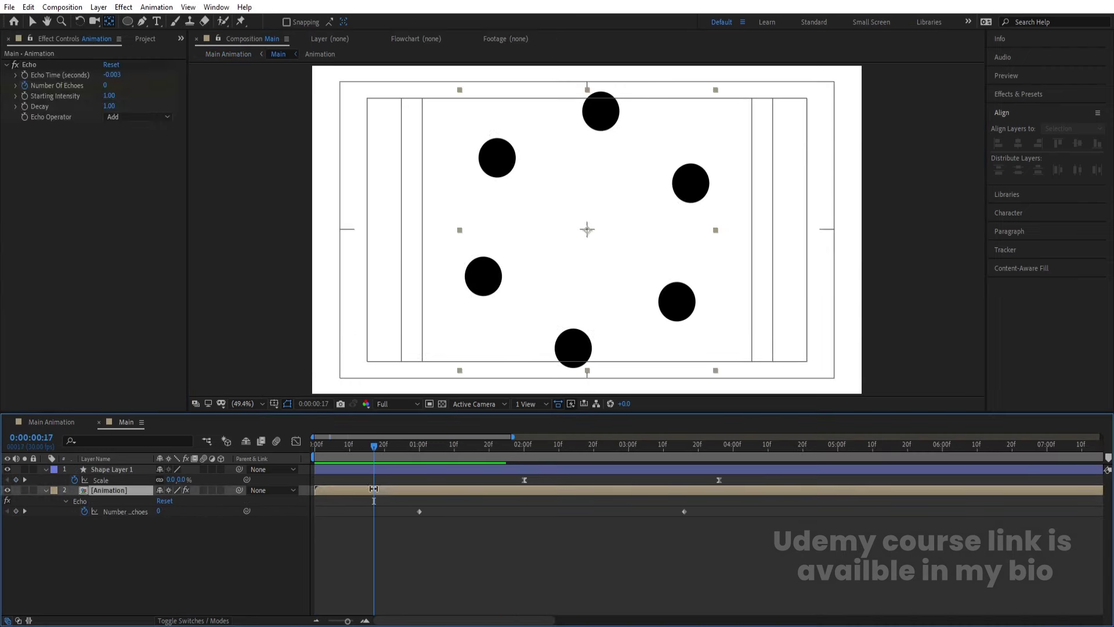
{"action": "double_click", "coordinate": [374, 489]}
{"action": "key", "text": "u"}
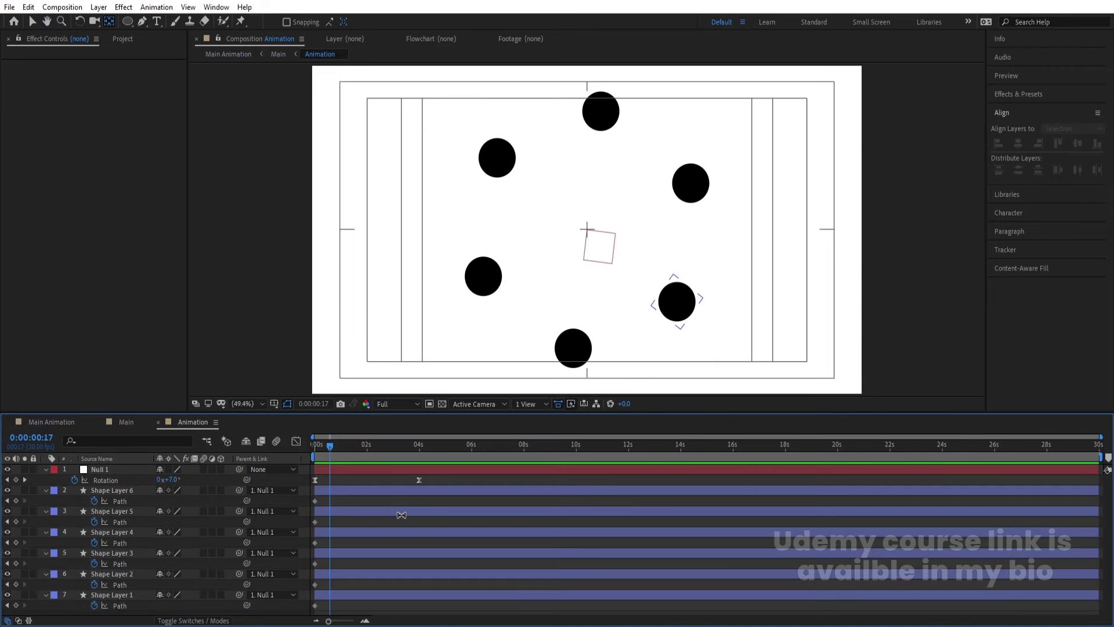
{"action": "key", "text": "u"}
{"action": "left_click", "coordinate": [51, 422]}
{"action": "key", "text": "space"}
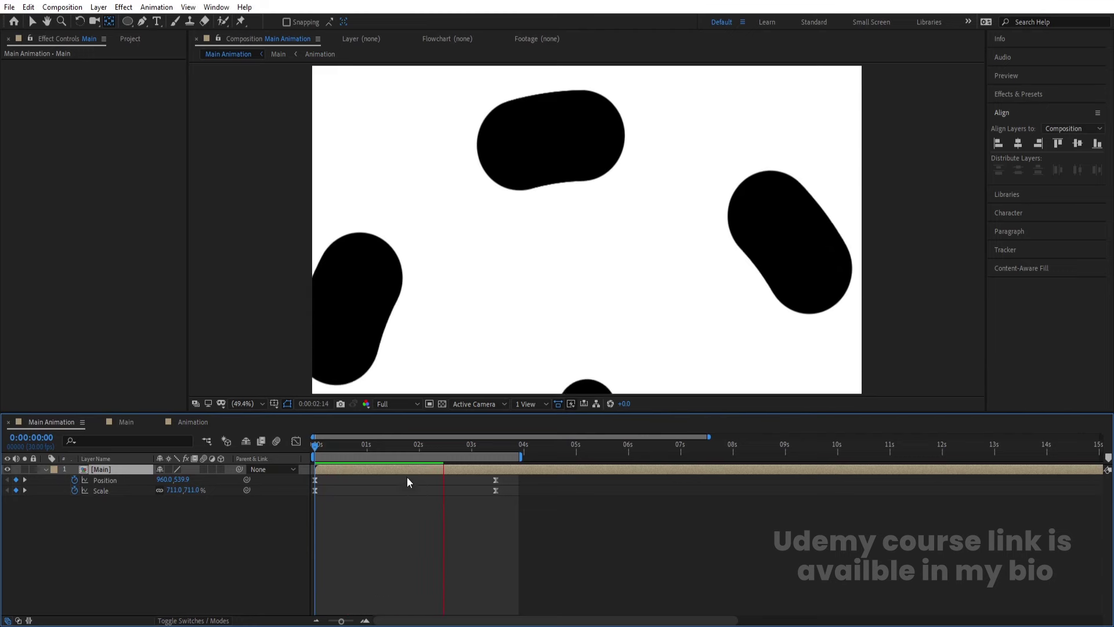
{"action": "key", "text": "space"}
- Add a Null Object and parent the Main layer to Null 2
{"action": "right_click", "coordinate": [172, 535]}
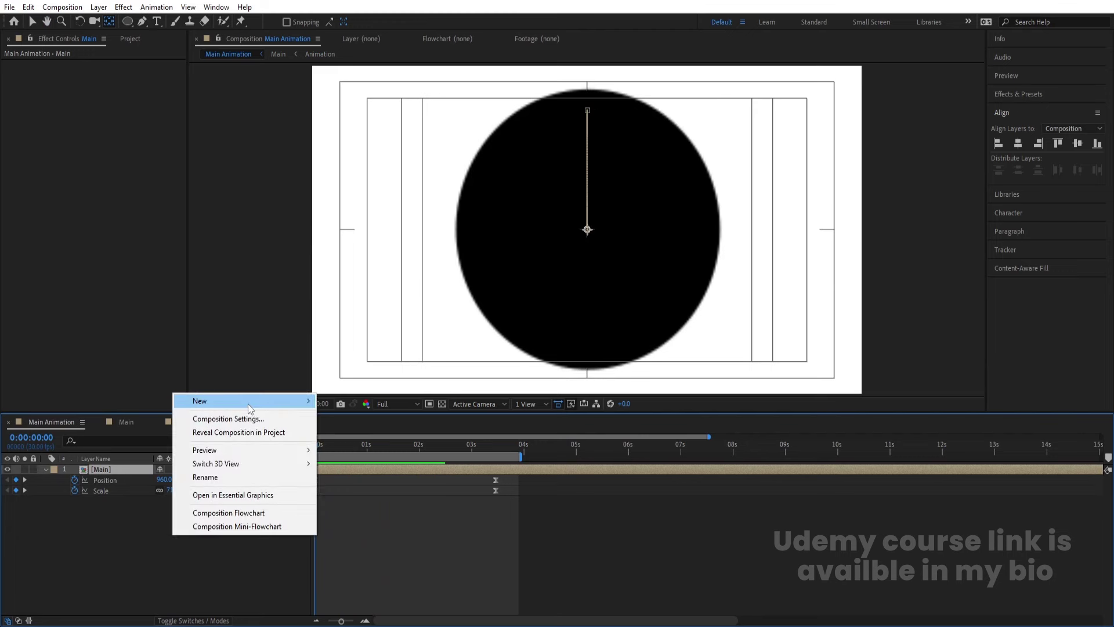
{"action": "mouse_move", "coordinate": [191, 398]}
{"action": "left_click", "coordinate": [337, 472]}
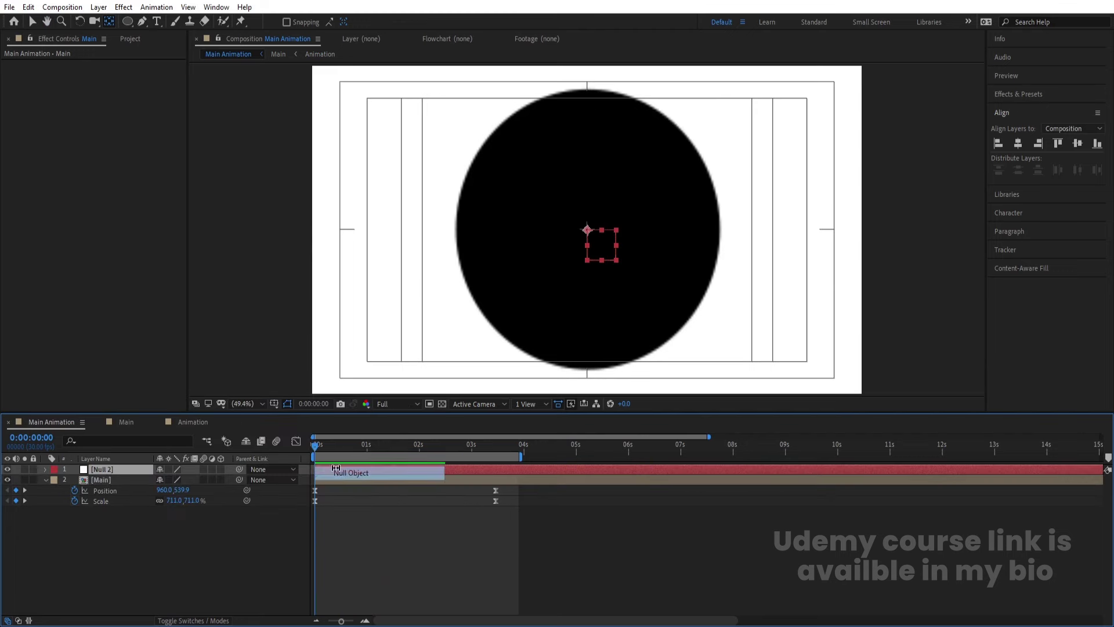
{"action": "left_click", "coordinate": [118, 480]}
{"action": "left_click_drag", "start_coordinate": [239, 479], "coordinate": [144, 481]}
- Set Null 2's Scale to 48% and preview the animation
{"action": "left_click", "coordinate": [125, 470]}
{"action": "key", "text": "s"}
{"action": "key", "text": "space"}
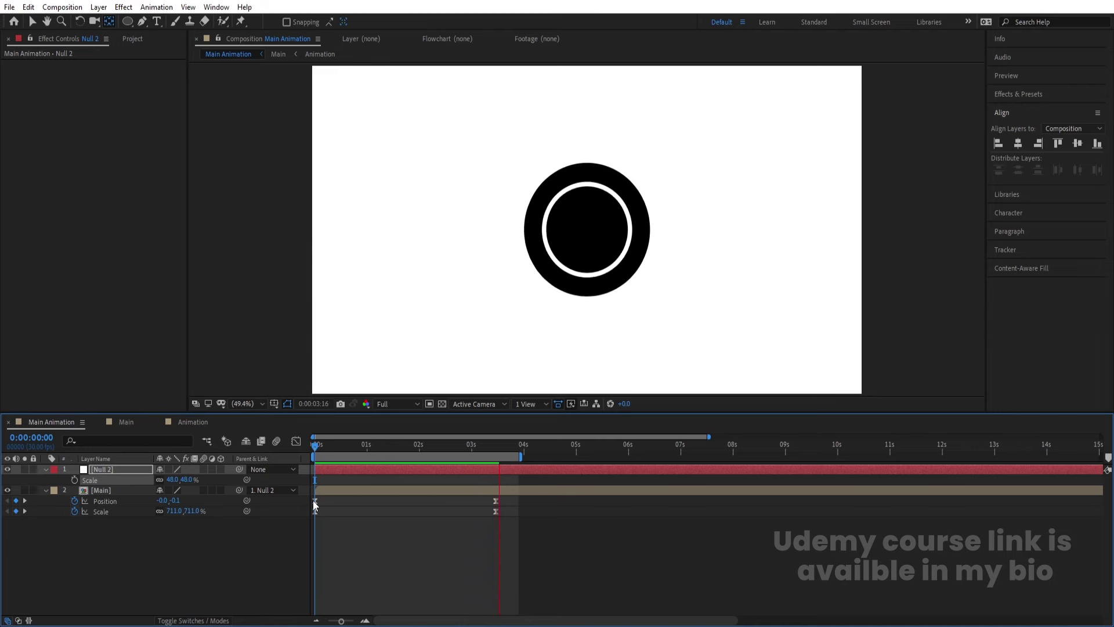
{"action": "key", "text": "space"}
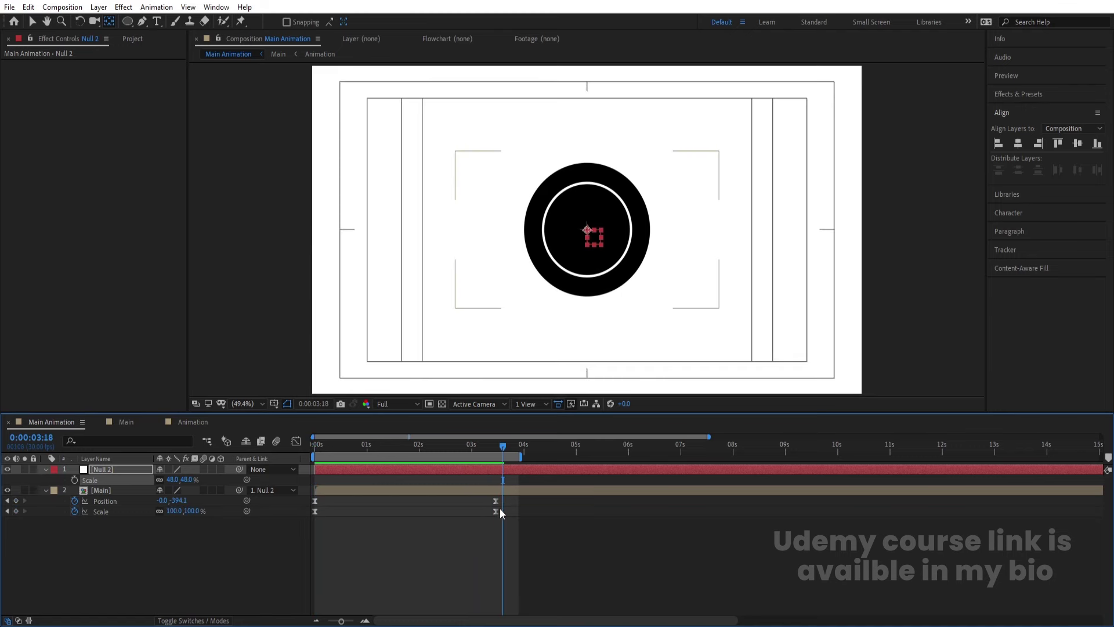
- Shift Main's end Position and Scale keyframes later and preview the retimed zoom
{"action": "left_click", "coordinate": [495, 497]}
{"action": "left_click", "coordinate": [499, 498]}
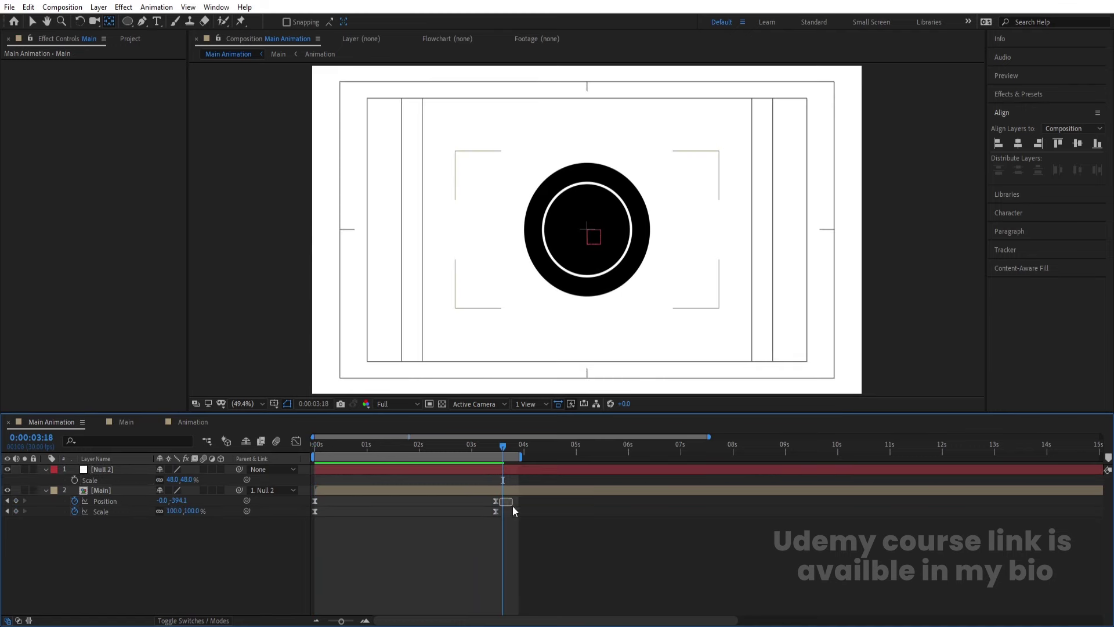
{"action": "left_click_drag", "start_coordinate": [489, 504], "coordinate": [517, 508]}
{"action": "left_click", "coordinate": [423, 481]}
{"action": "key", "text": "space"}
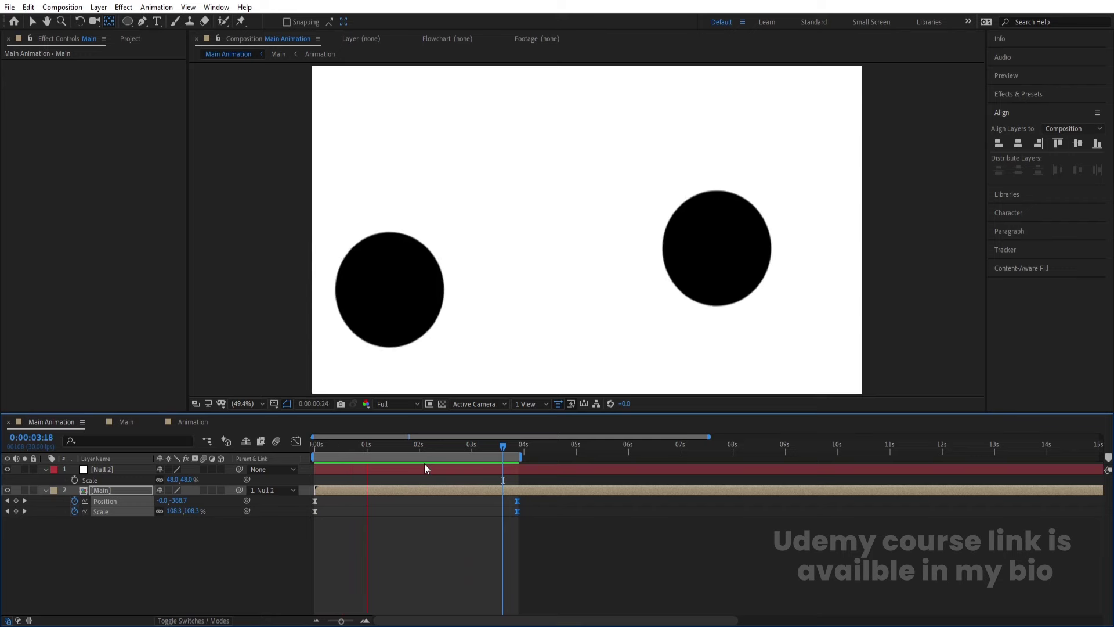
{"action": "key", "text": "space"}
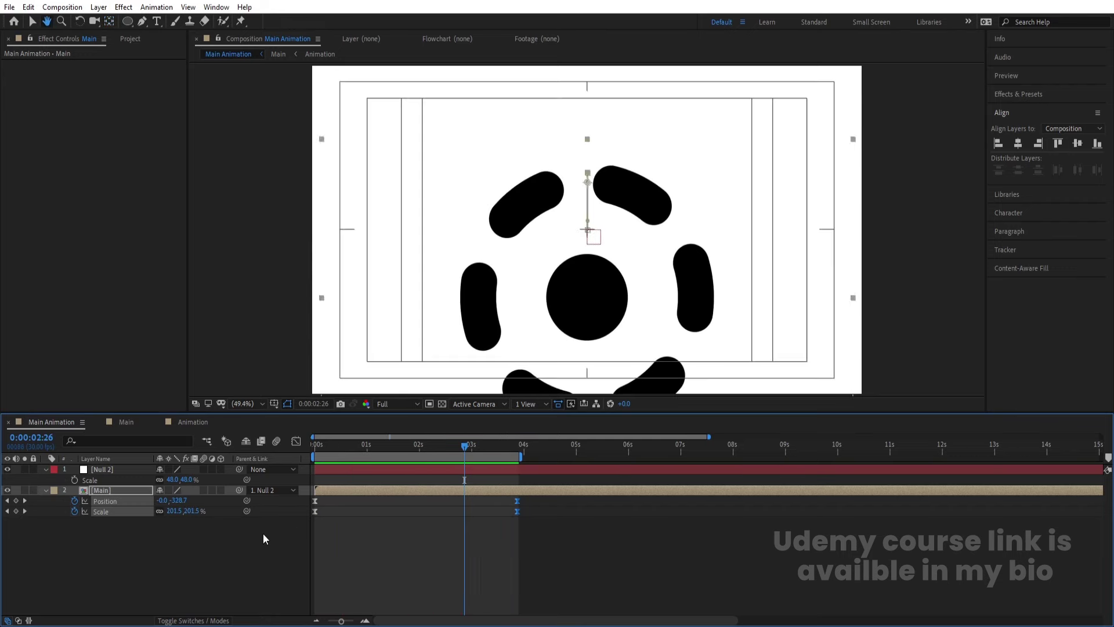
- Add a black solid layer on top
{"action": "left_click", "coordinate": [219, 552]}
{"action": "key", "text": "ctrl+y"}
{"action": "key", "text": "Return"}
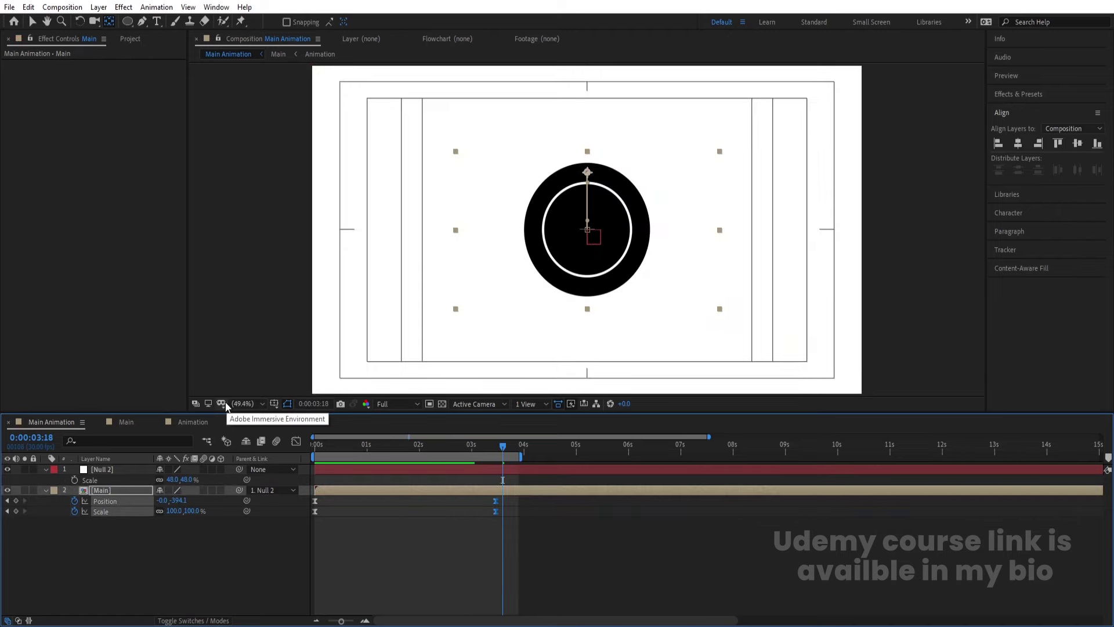
- Add a white solid and move it to the bottom of the layer stack
{"action": "key", "text": "ctrl+y"}
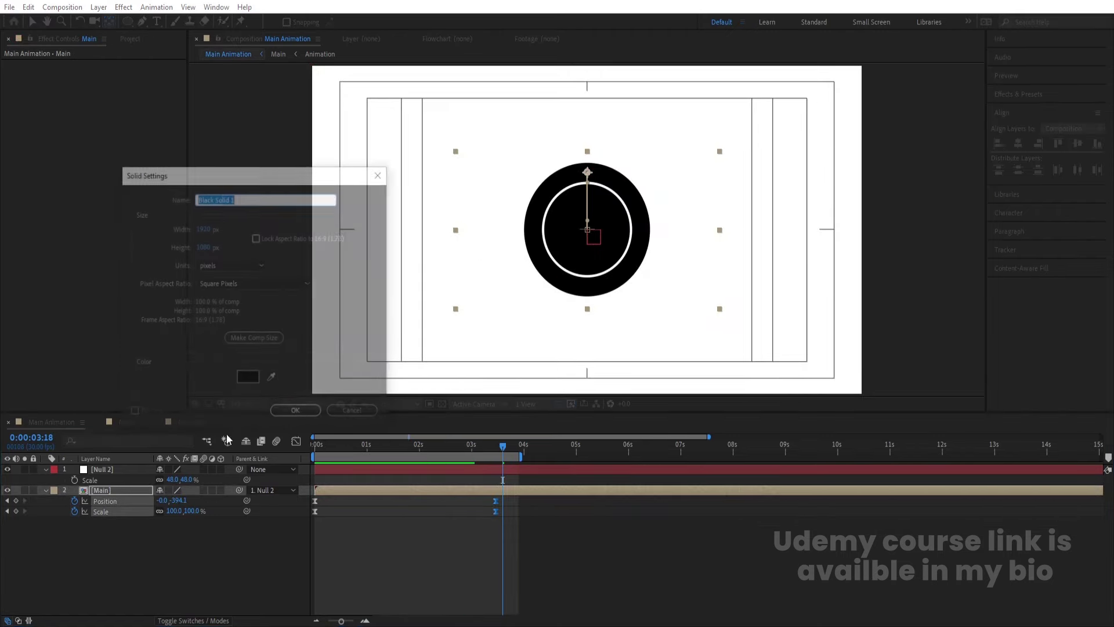
{"action": "left_click", "coordinate": [249, 379]}
{"action": "key", "text": "Return"}
{"action": "key", "text": "Return"}
{"action": "left_click_drag", "start_coordinate": [113, 486], "coordinate": [134, 565]}
{"action": "left_click", "coordinate": [135, 567]}
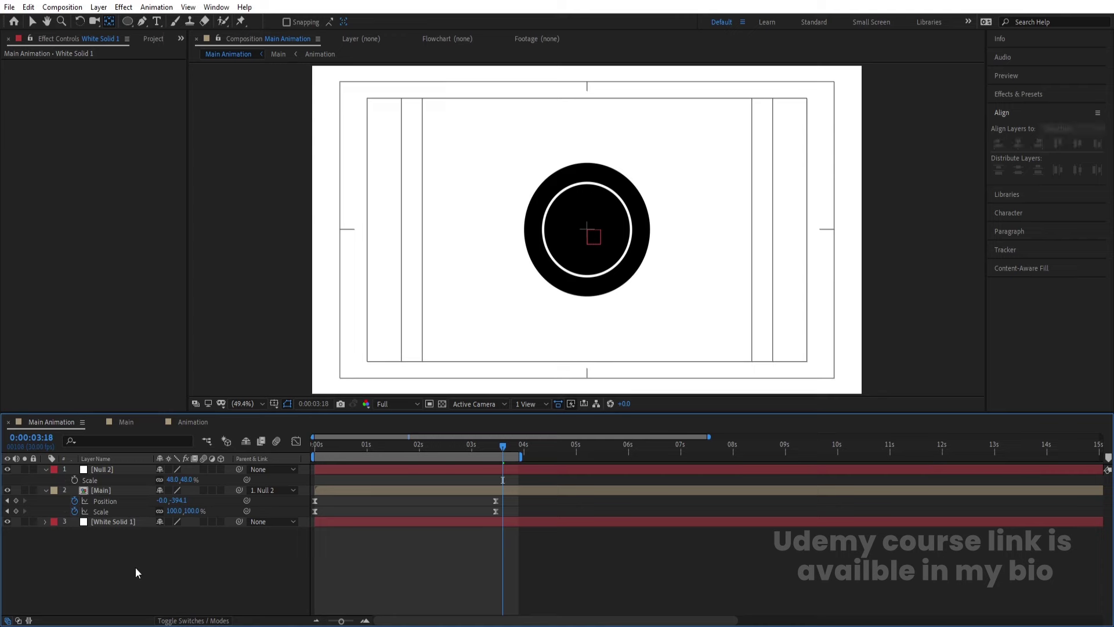
{"action": "key", "text": "u"}
- Add an Adjustment Layer with a Tint effect whose colours are swapped, giving white on black
{"action": "right_click", "coordinate": [134, 566]}
{"action": "mouse_move", "coordinate": [232, 427]}
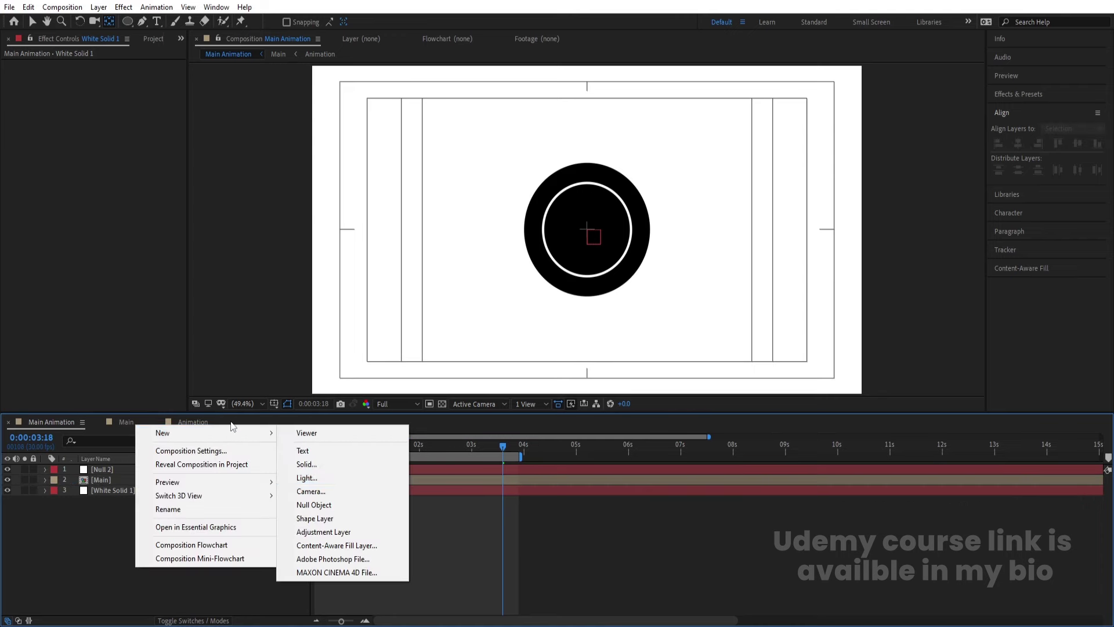
{"action": "left_click", "coordinate": [351, 532]}
{"action": "left_click", "coordinate": [1009, 93]}
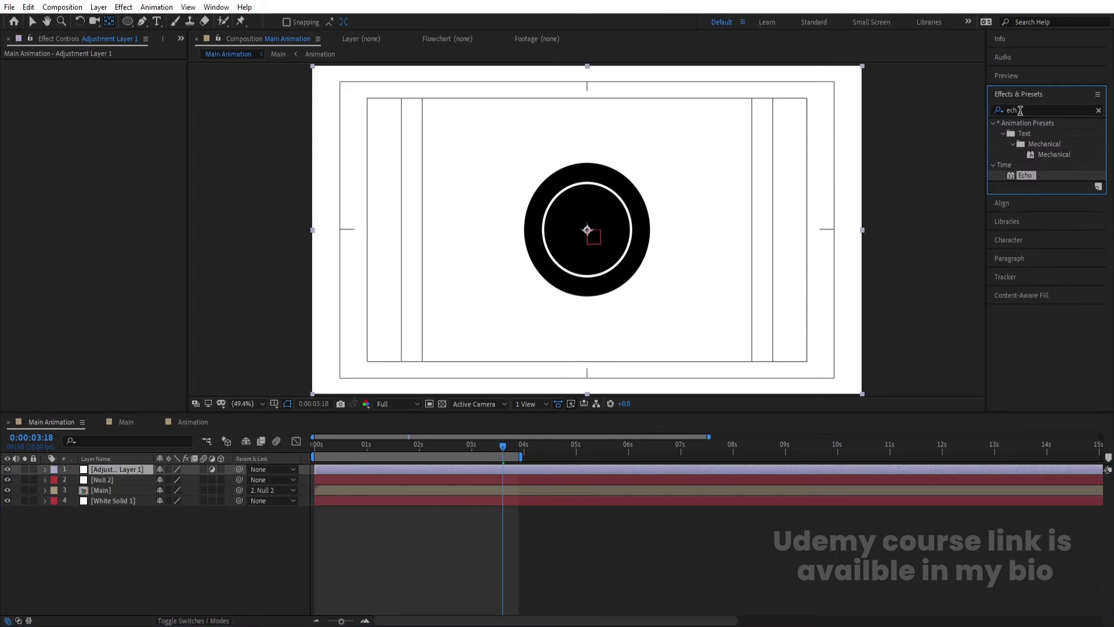
{"action": "double_click", "coordinate": [1020, 110]}
{"action": "type", "text": "tint"}
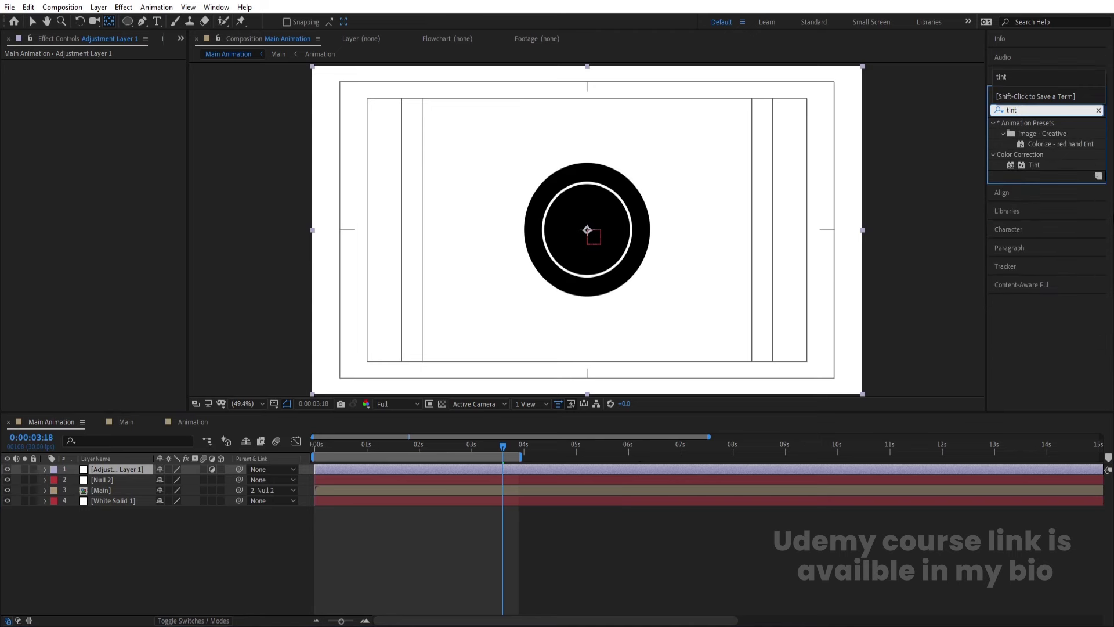
{"action": "double_click", "coordinate": [1035, 165]}
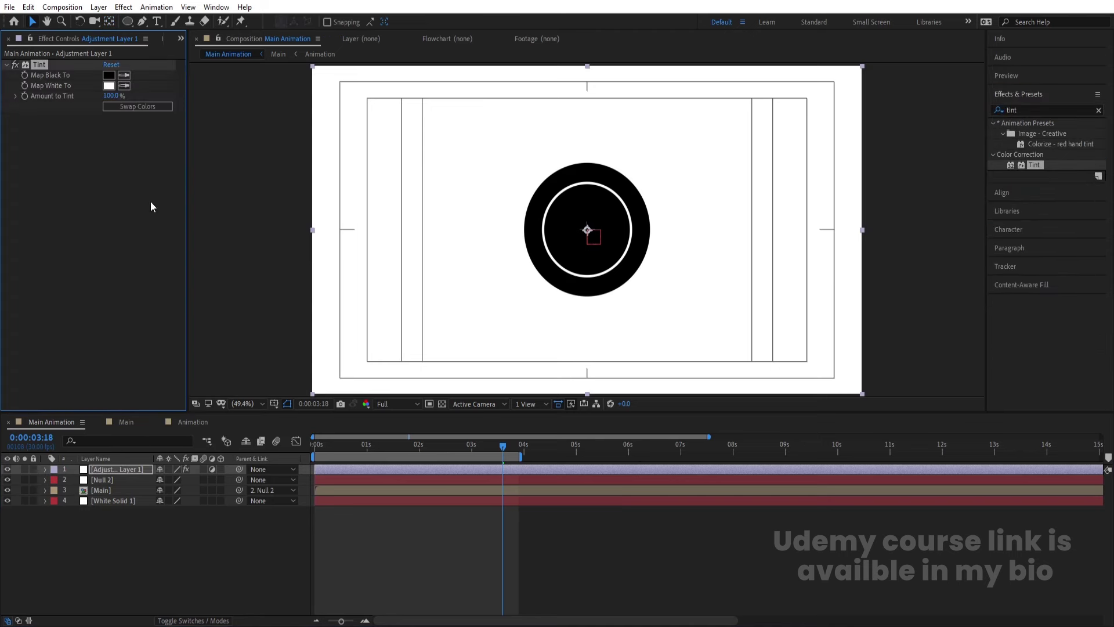
{"action": "left_click", "coordinate": [152, 106]}
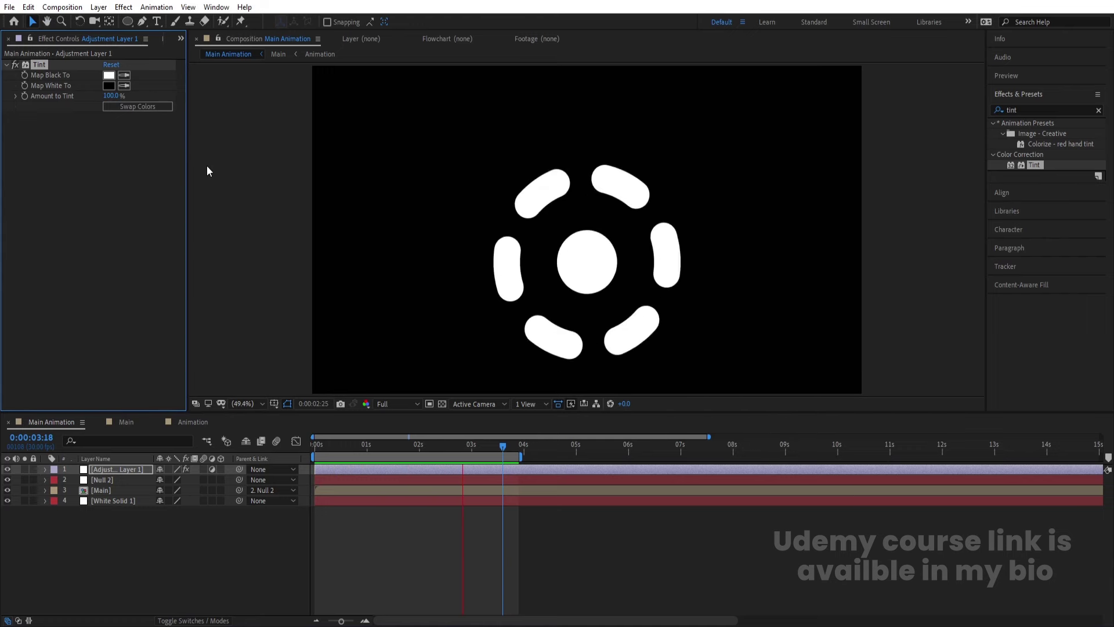
{"action": "left_click_drag", "start_coordinate": [351, 445], "coordinate": [228, 486]}
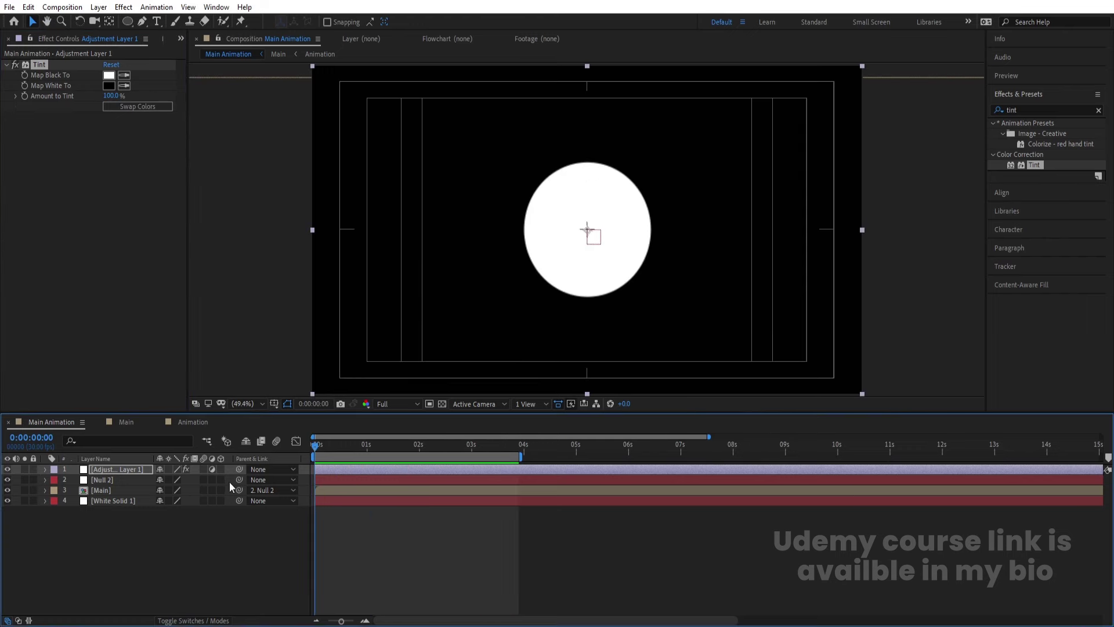
{"action": "double_click", "coordinate": [95, 493]}
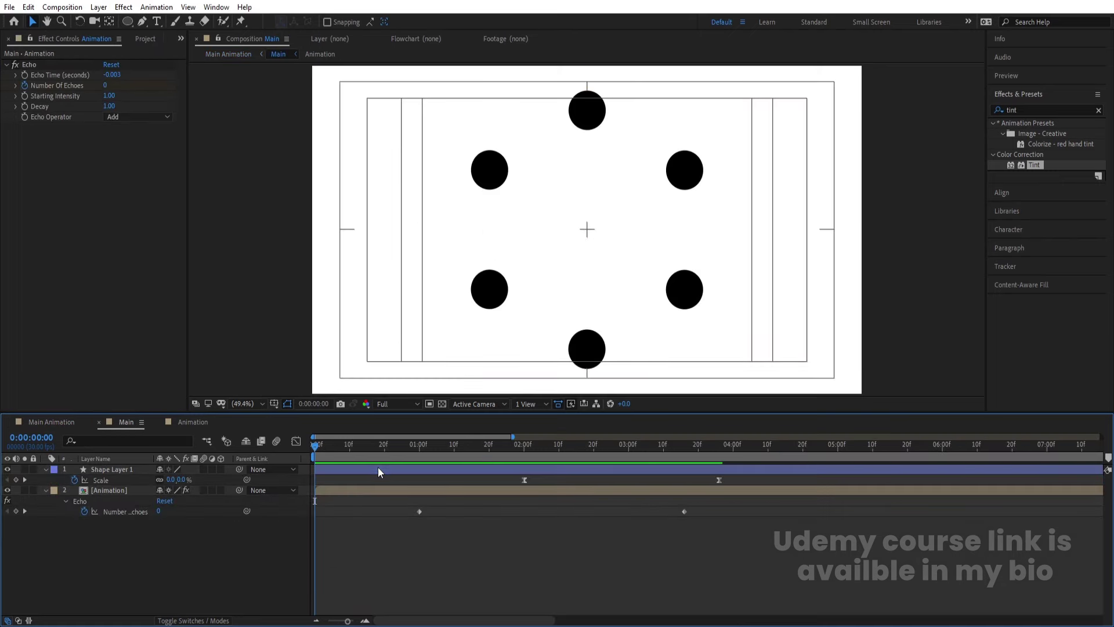
{"action": "left_click", "coordinate": [377, 469]}
{"action": "left_click", "coordinate": [706, 445]}
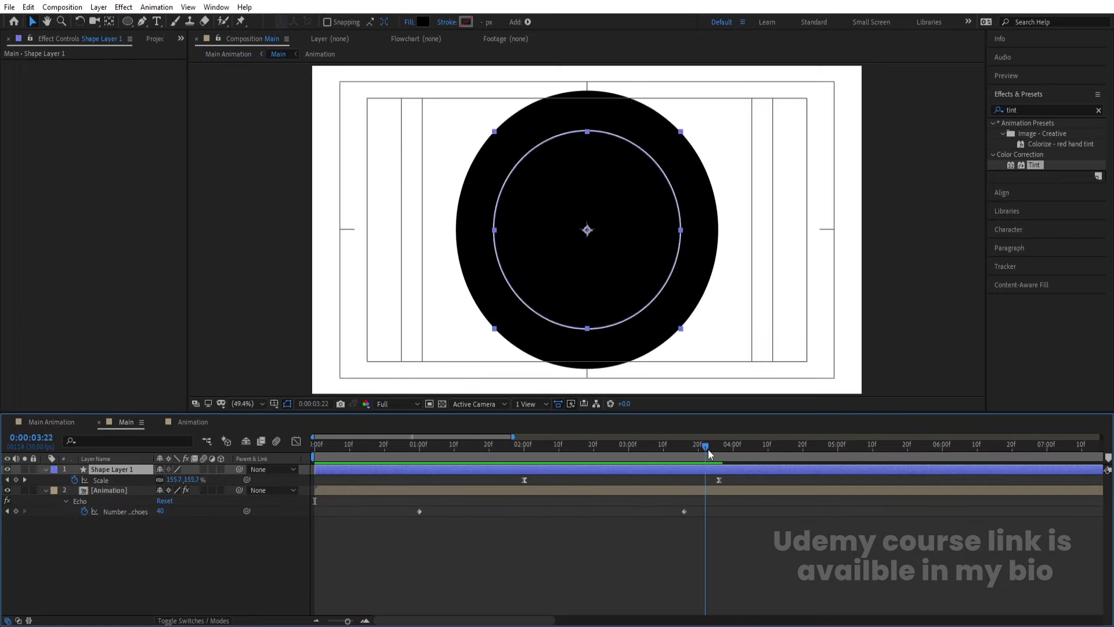
{"action": "left_click", "coordinate": [51, 422]}
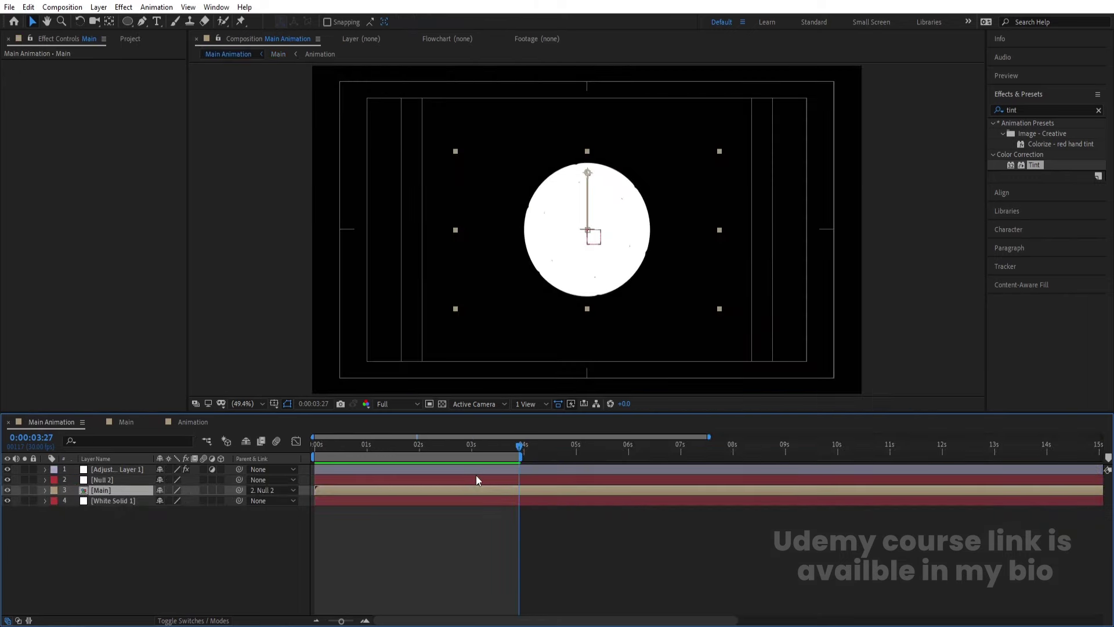
{"action": "key", "text": "u"}
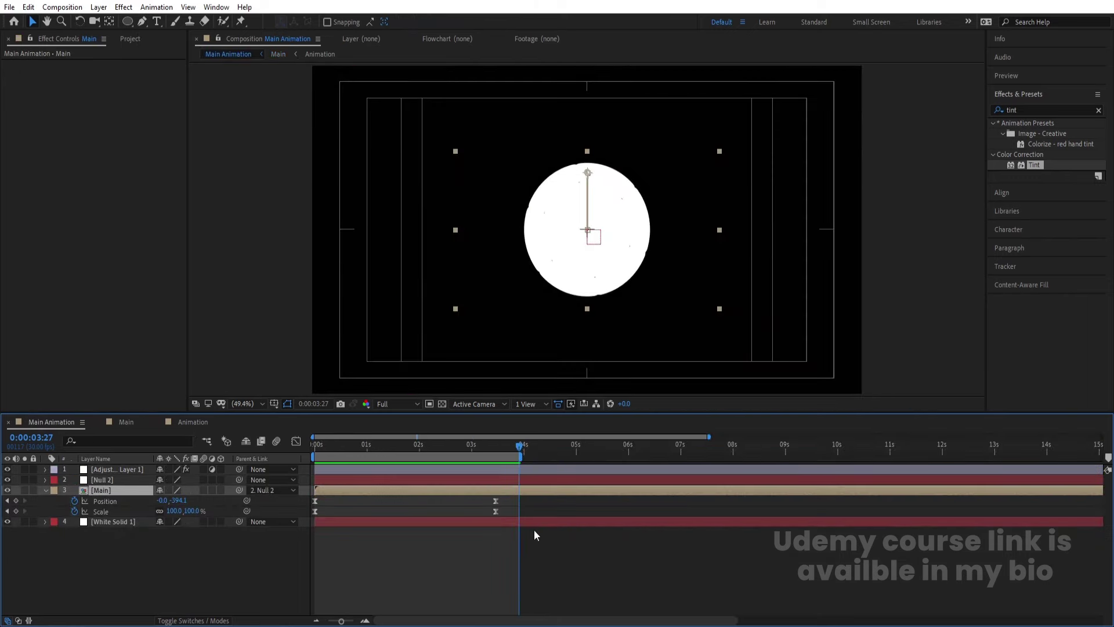
{"action": "double_click", "coordinate": [516, 490]}
{"action": "left_click_drag", "start_coordinate": [719, 479], "coordinate": [723, 480]}
{"action": "left_click", "coordinate": [524, 457]}
{"action": "key", "text": "space"}
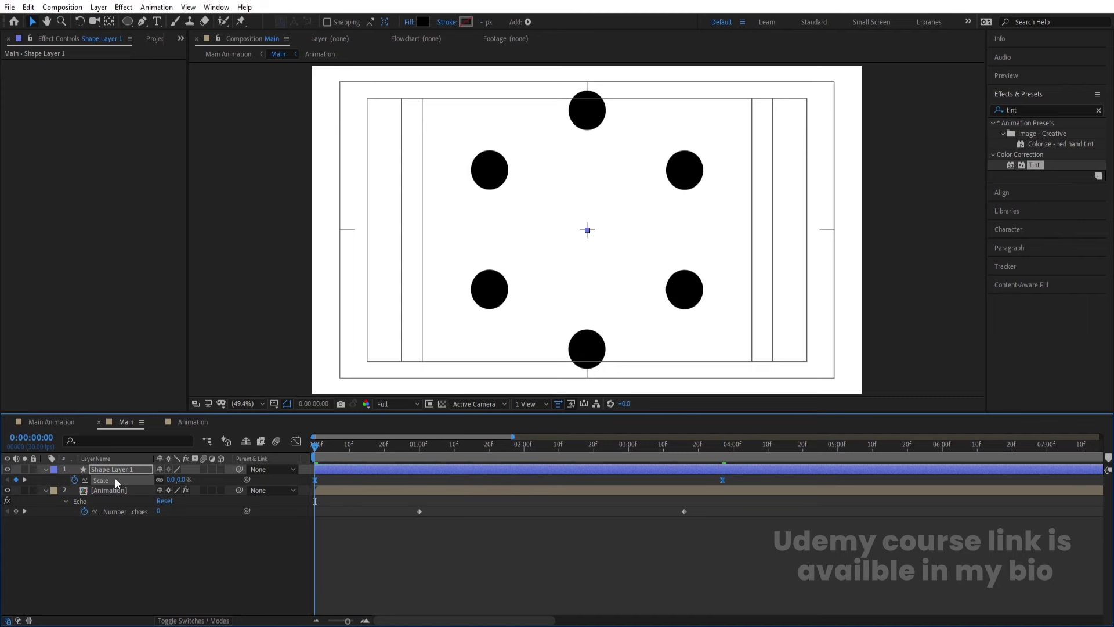
{"action": "left_click", "coordinate": [71, 418]}
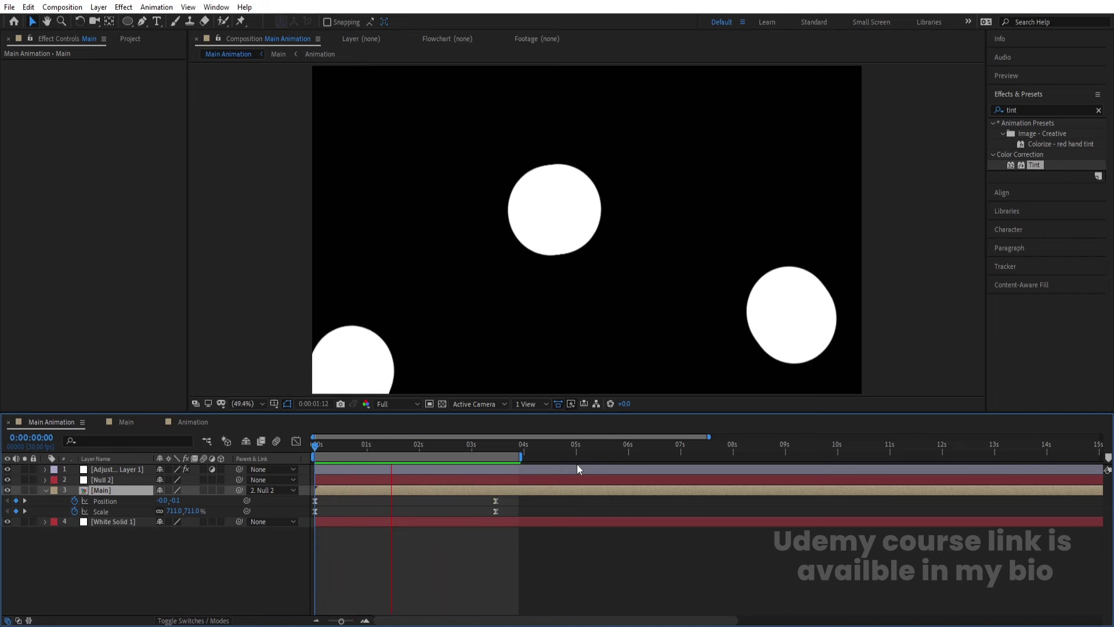
- Move Main's end Position and Scale keyframes to 0:00:03:14 and preview the longer zoom
{"action": "key", "text": "space"}
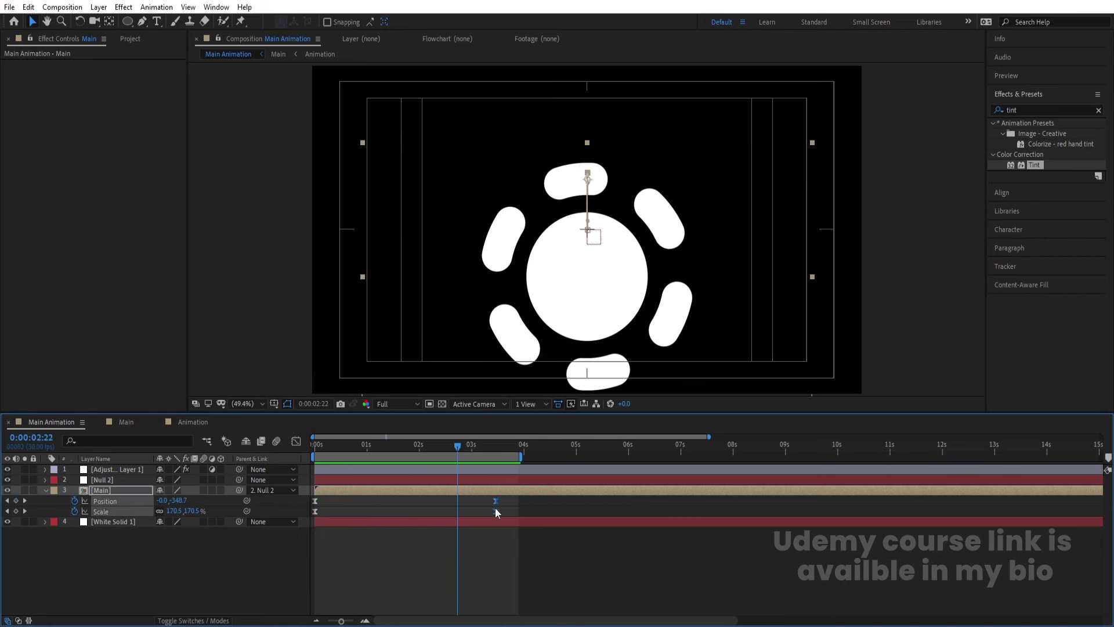
{"action": "left_click_drag", "start_coordinate": [496, 511], "coordinate": [517, 520]}
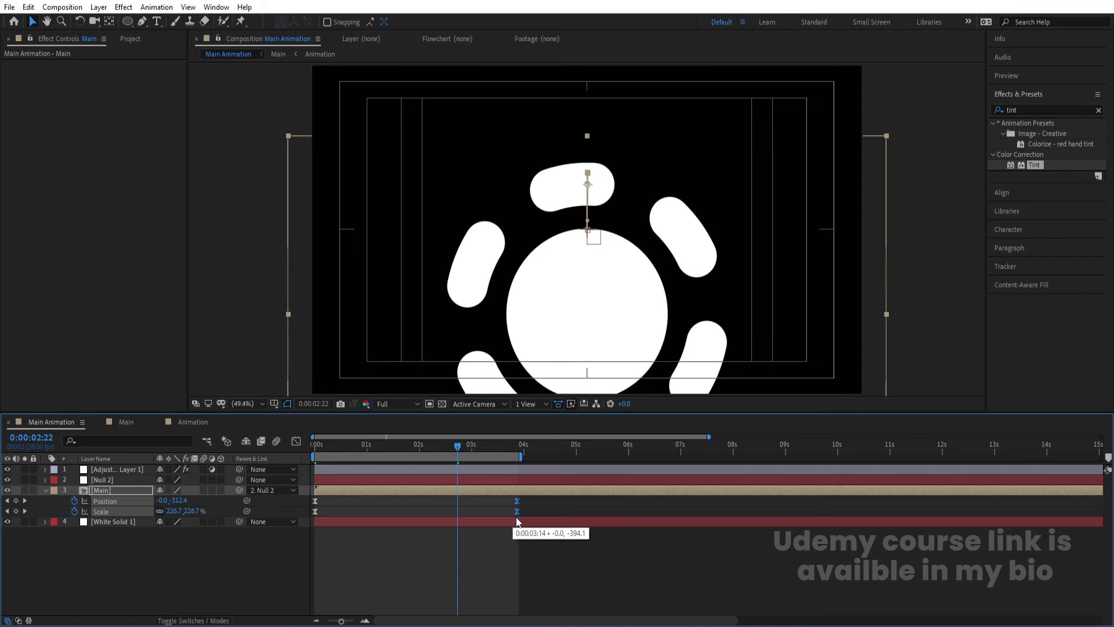
{"action": "key", "text": "space"}
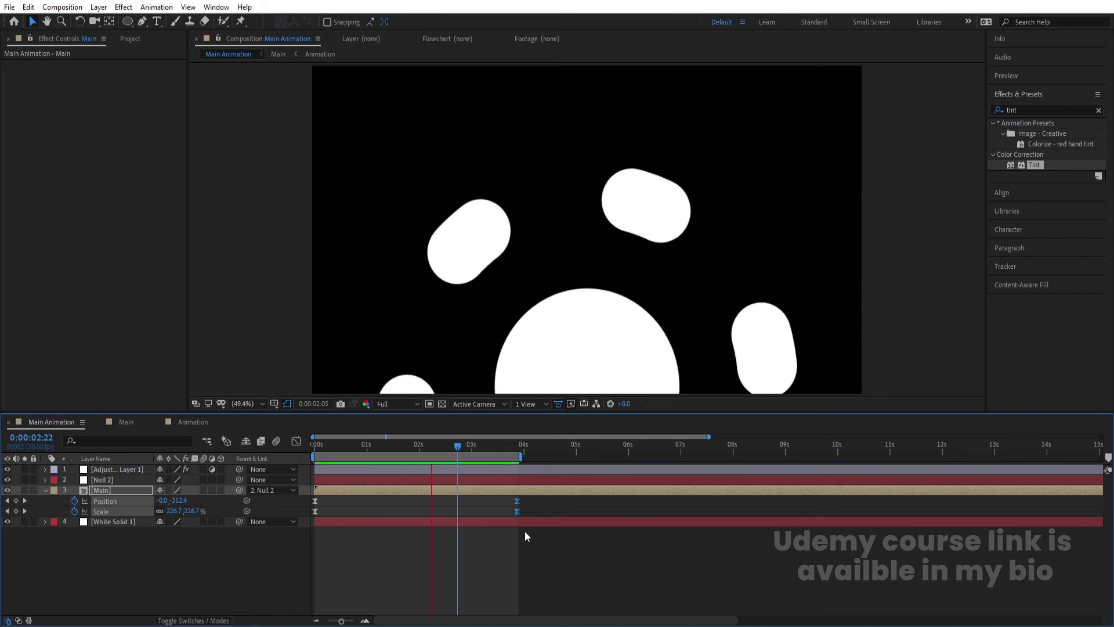
{"action": "key", "text": "minus"}
{"action": "key", "text": "Num_Lock"}
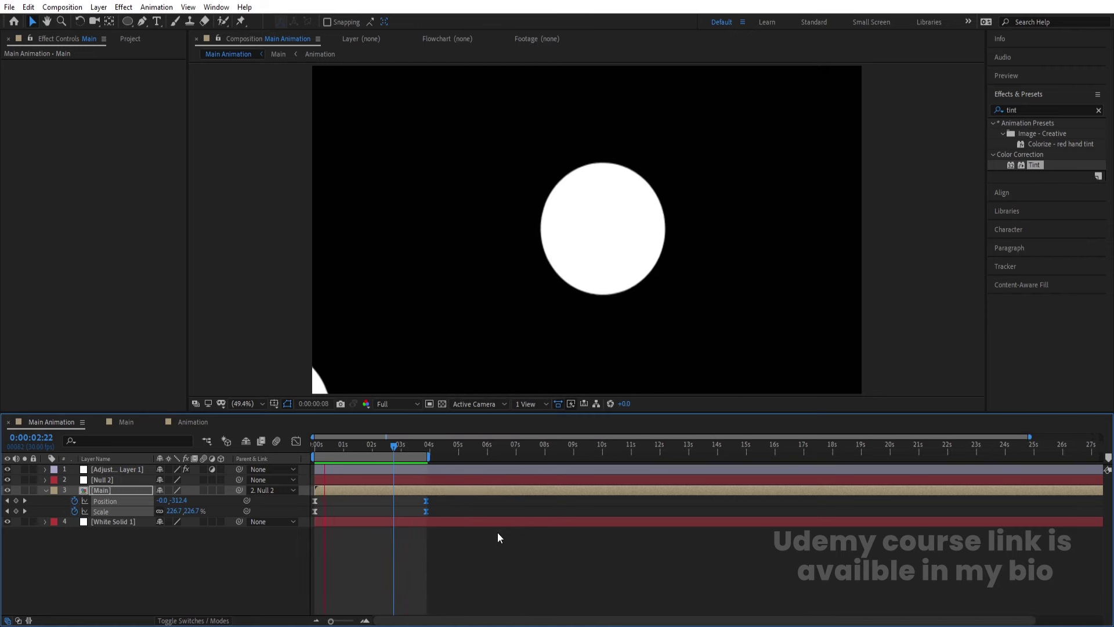